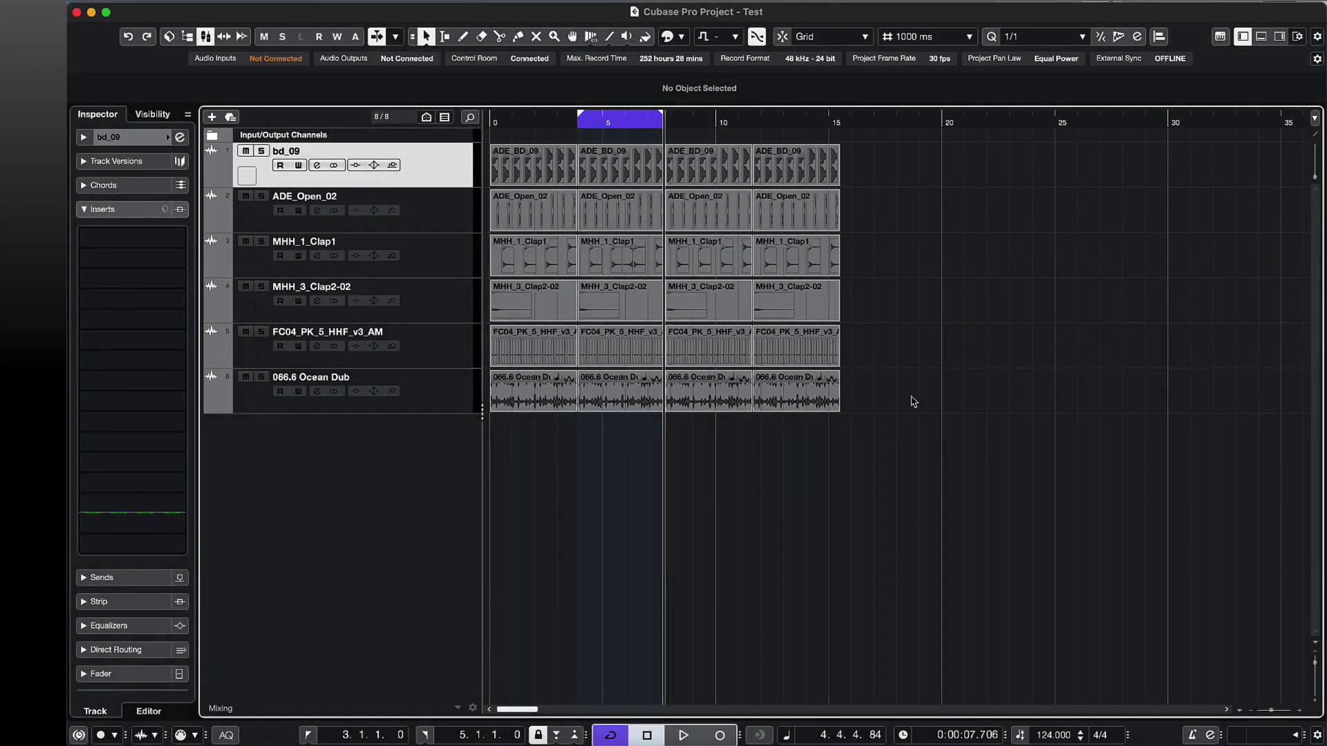
Open the MixConsole with F3, showing Stereo In, the six track channels and Stereo Out.
key(F3)
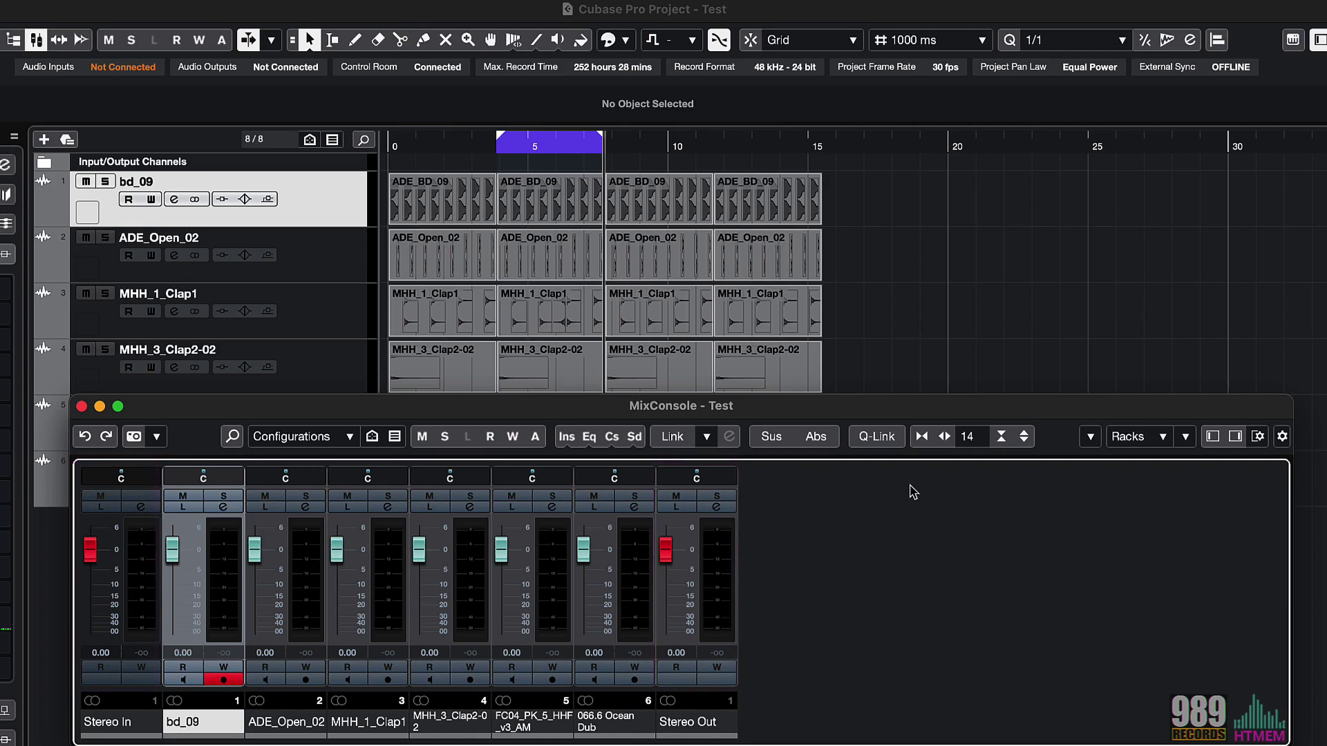
key(F4)
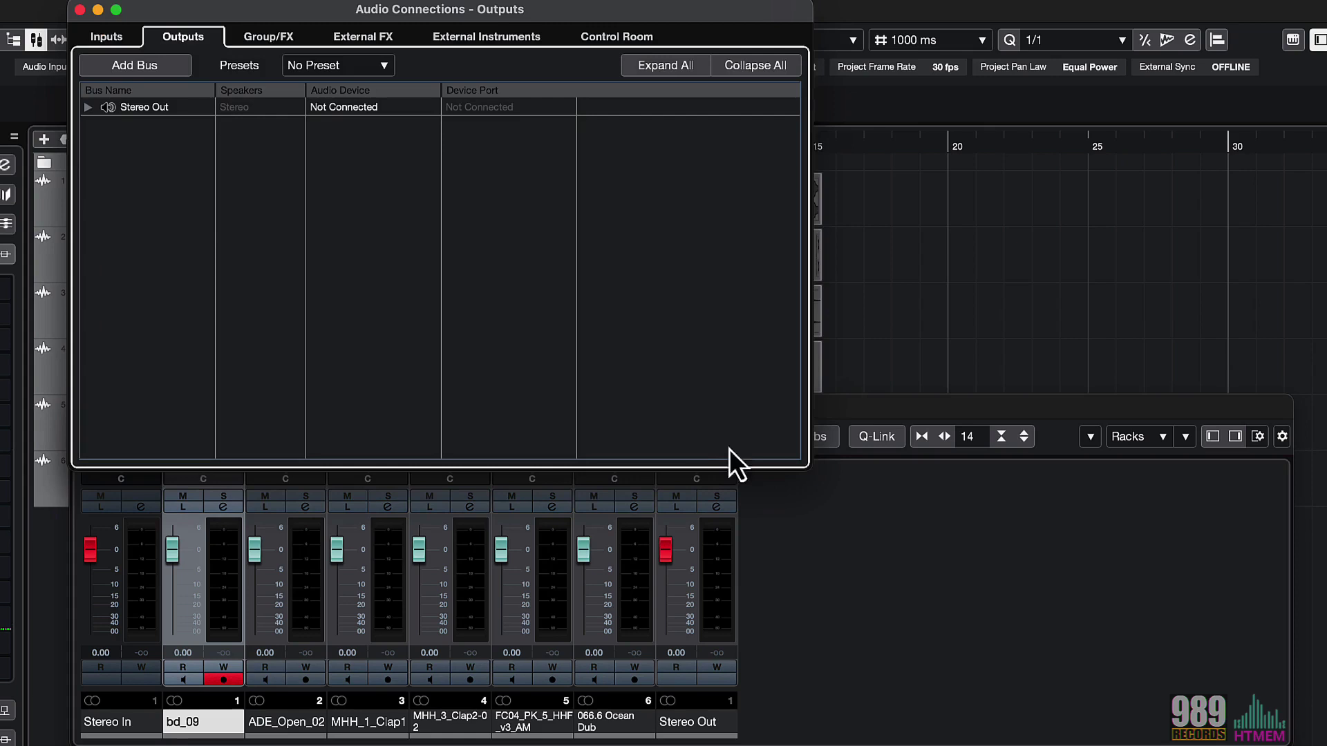
click(119, 40)
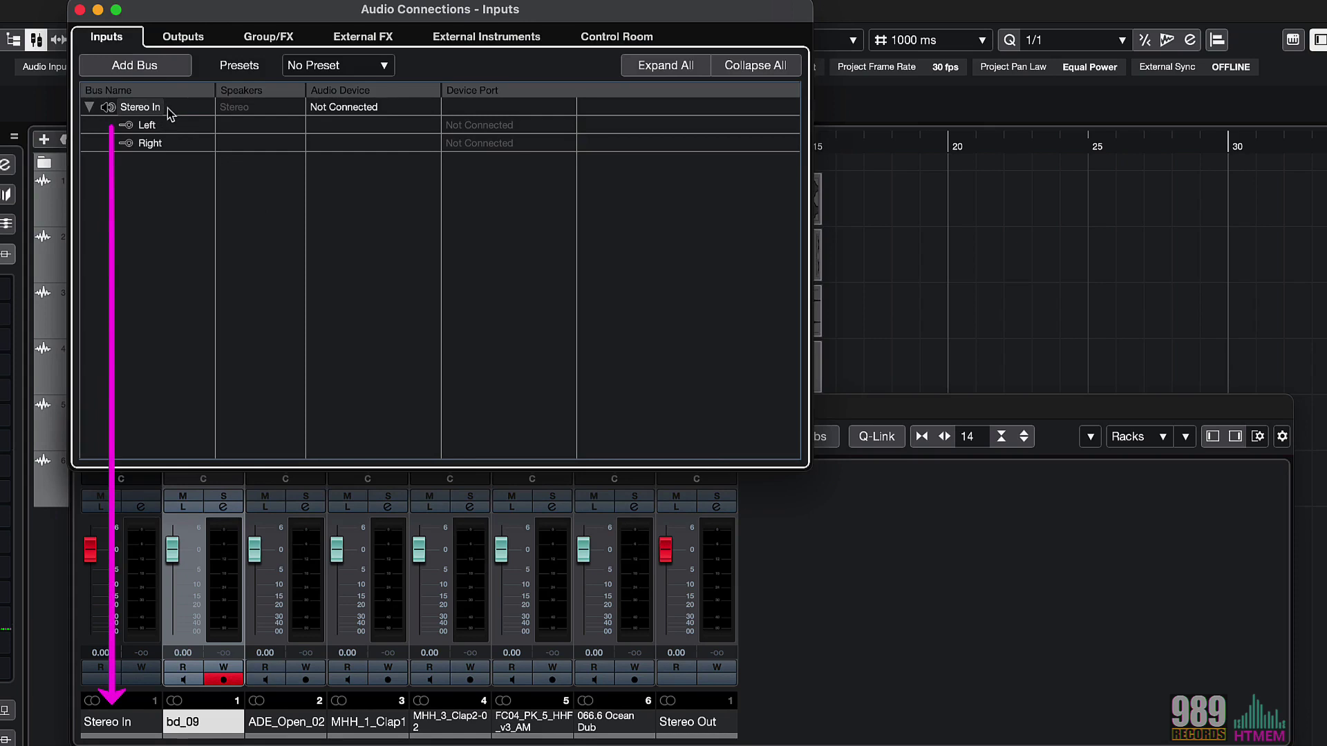
click(211, 38)
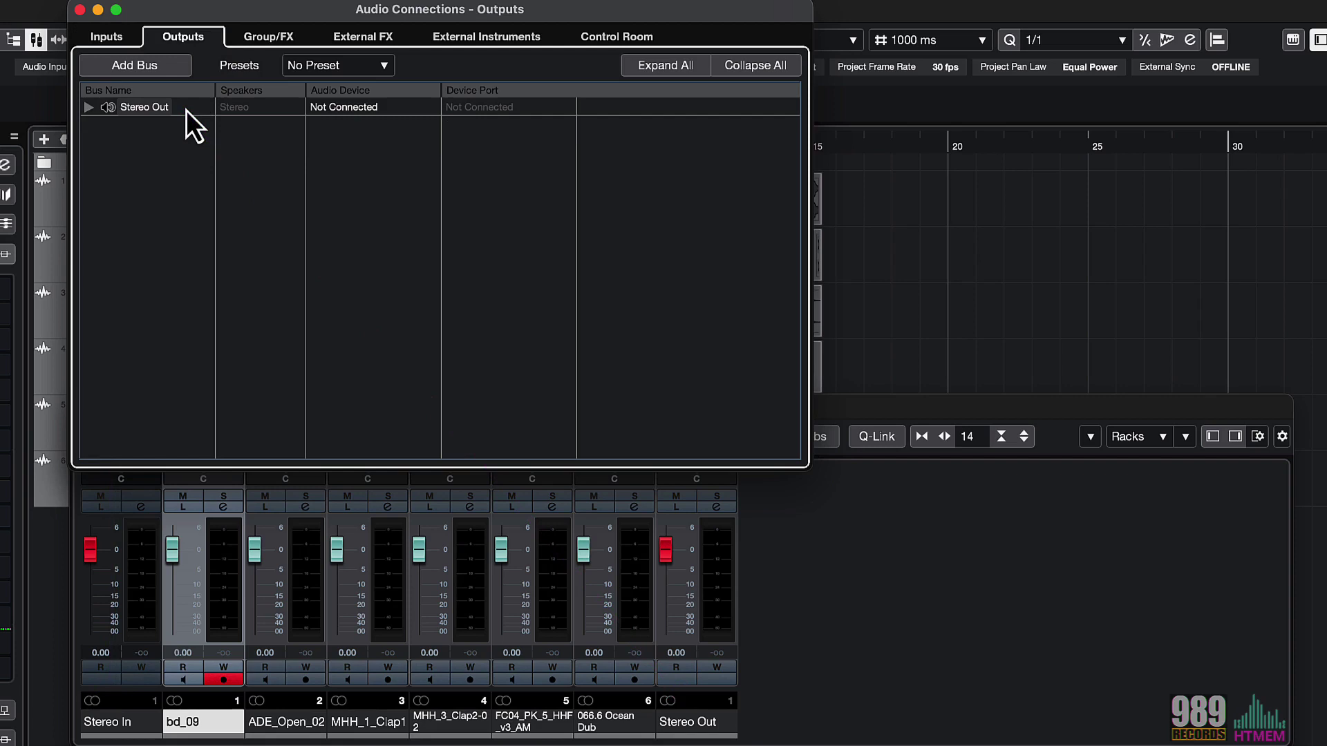
key(F4)
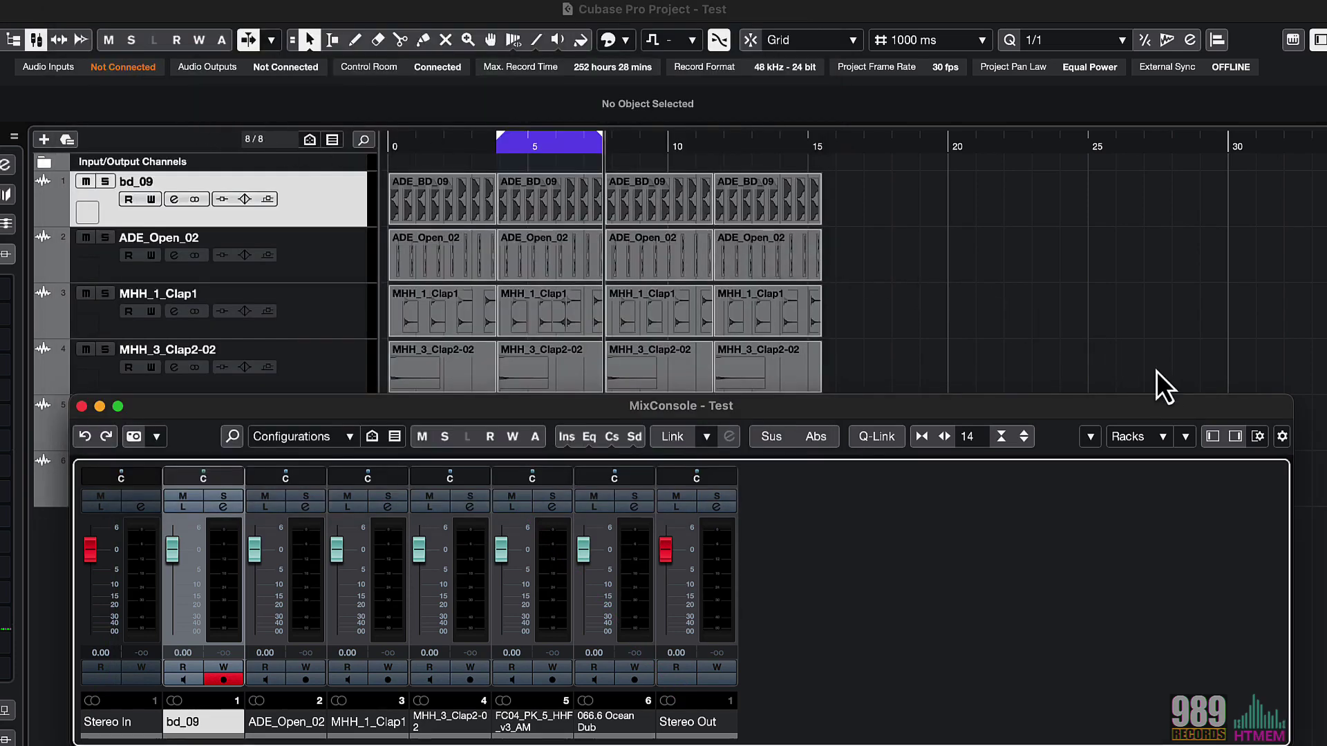
Show the left zone, look through History and Snapshots, then return to the Visibility channel list.
click(1213, 437)
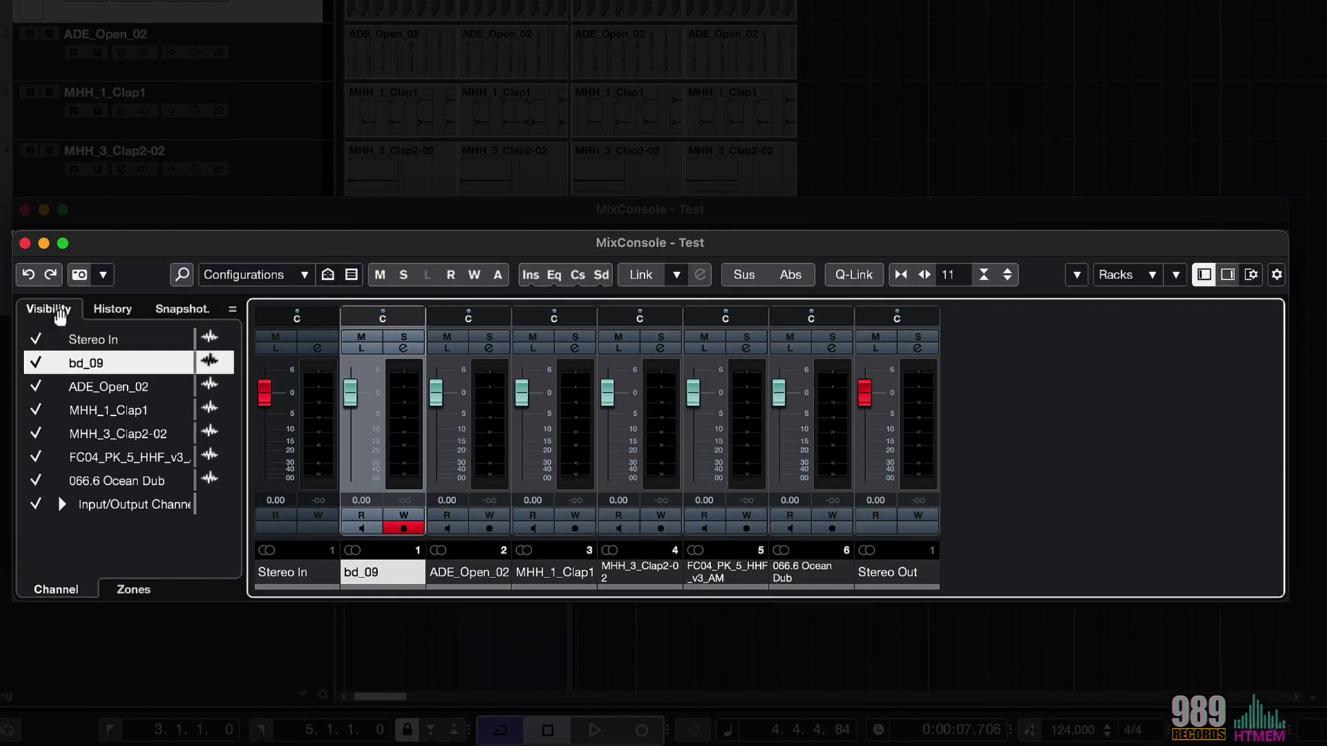
click(111, 309)
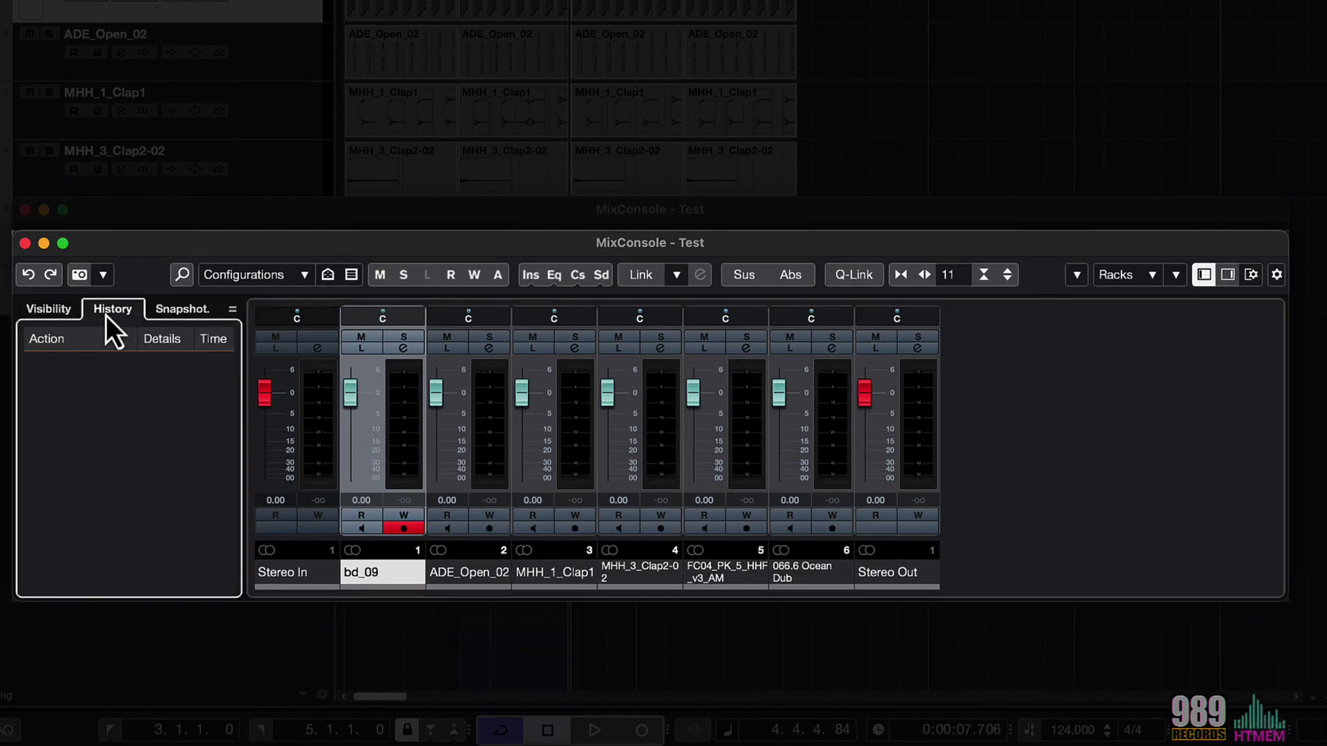
click(207, 311)
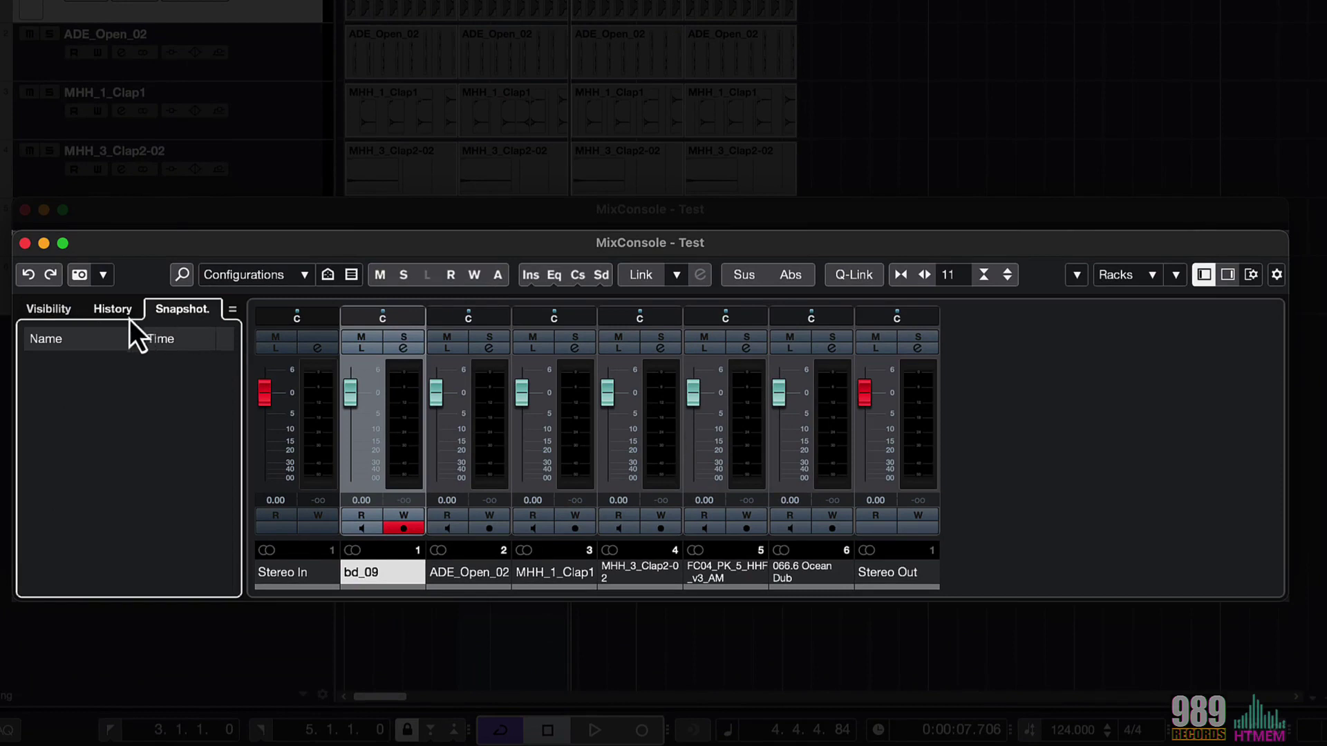
click(55, 311)
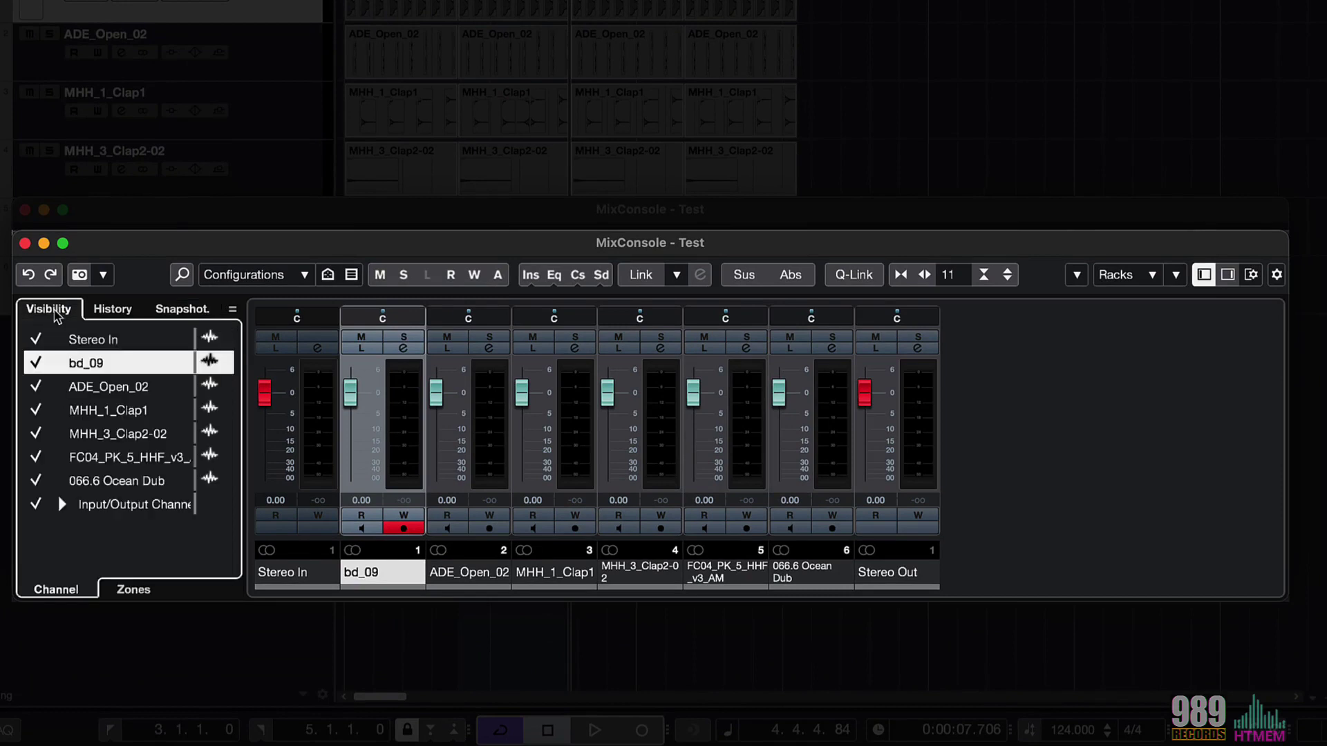
click(36, 362)
click(36, 411)
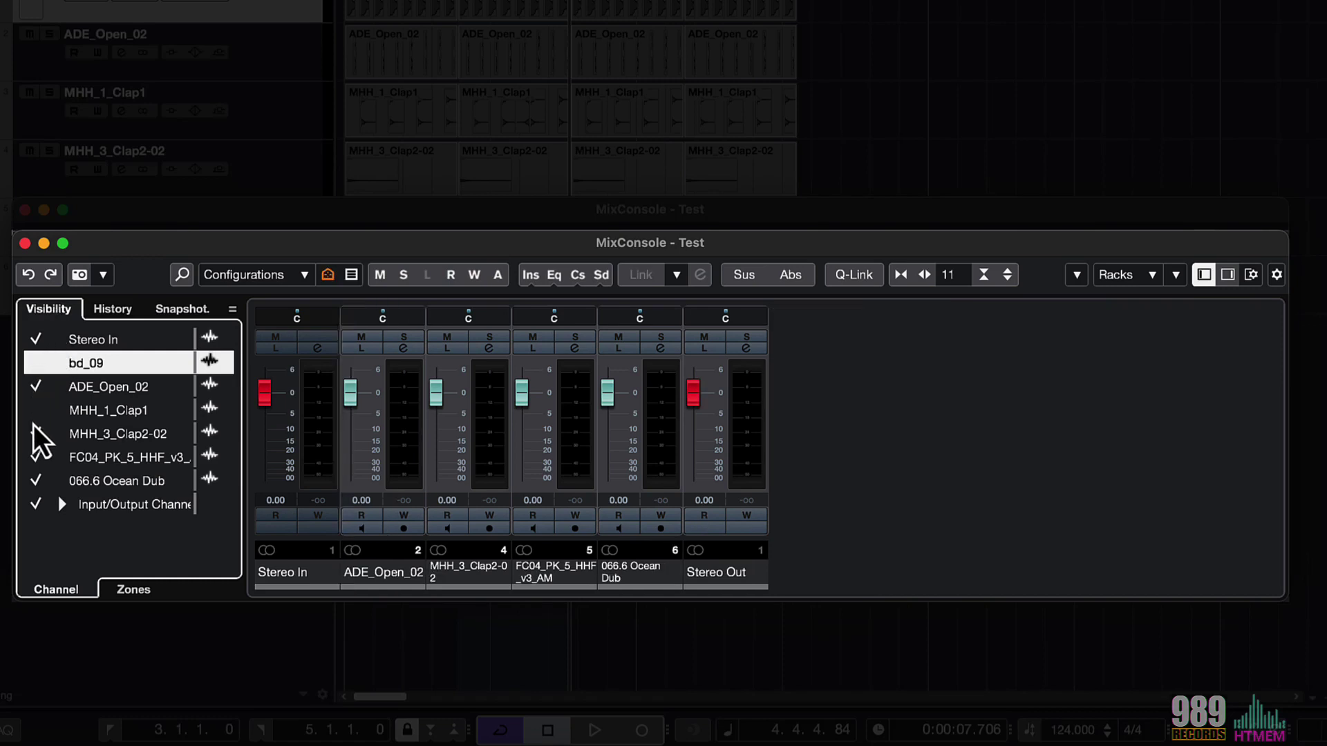
click(35, 481)
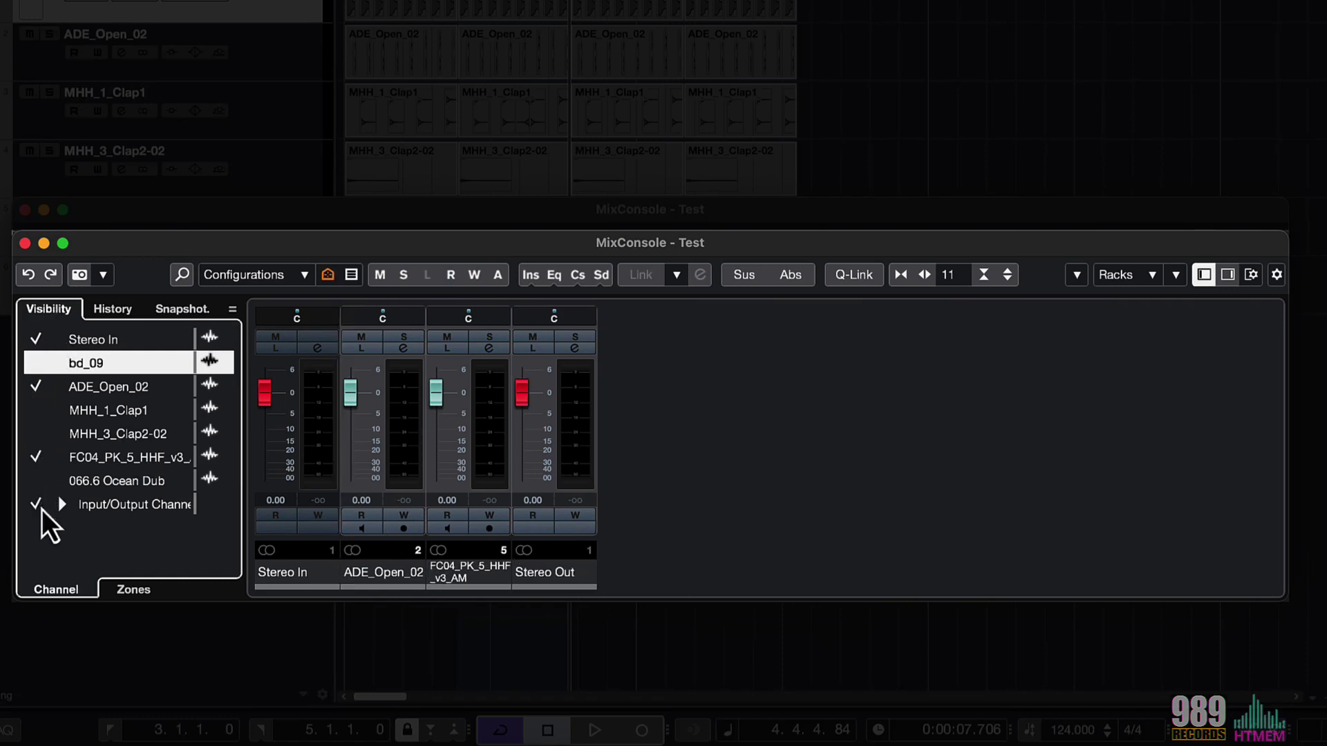
click(41, 509)
click(36, 505)
click(37, 482)
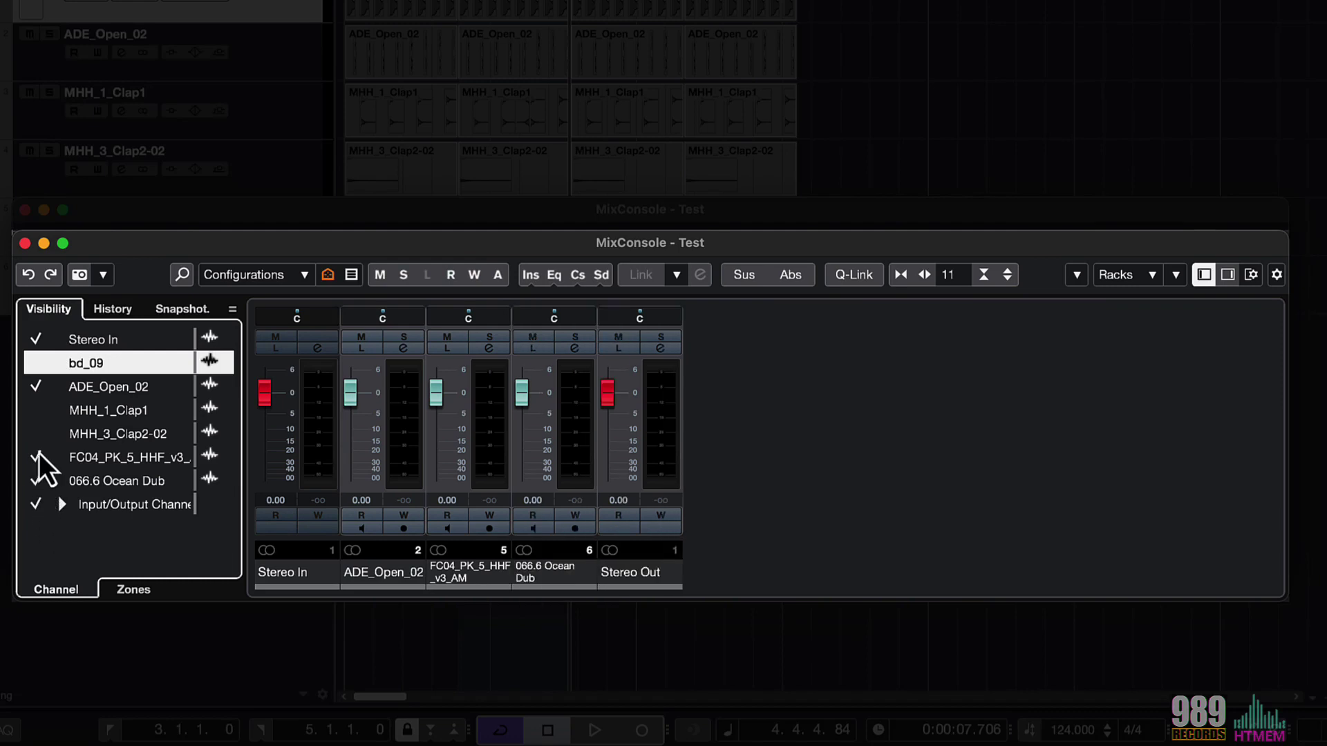
click(40, 412)
click(37, 363)
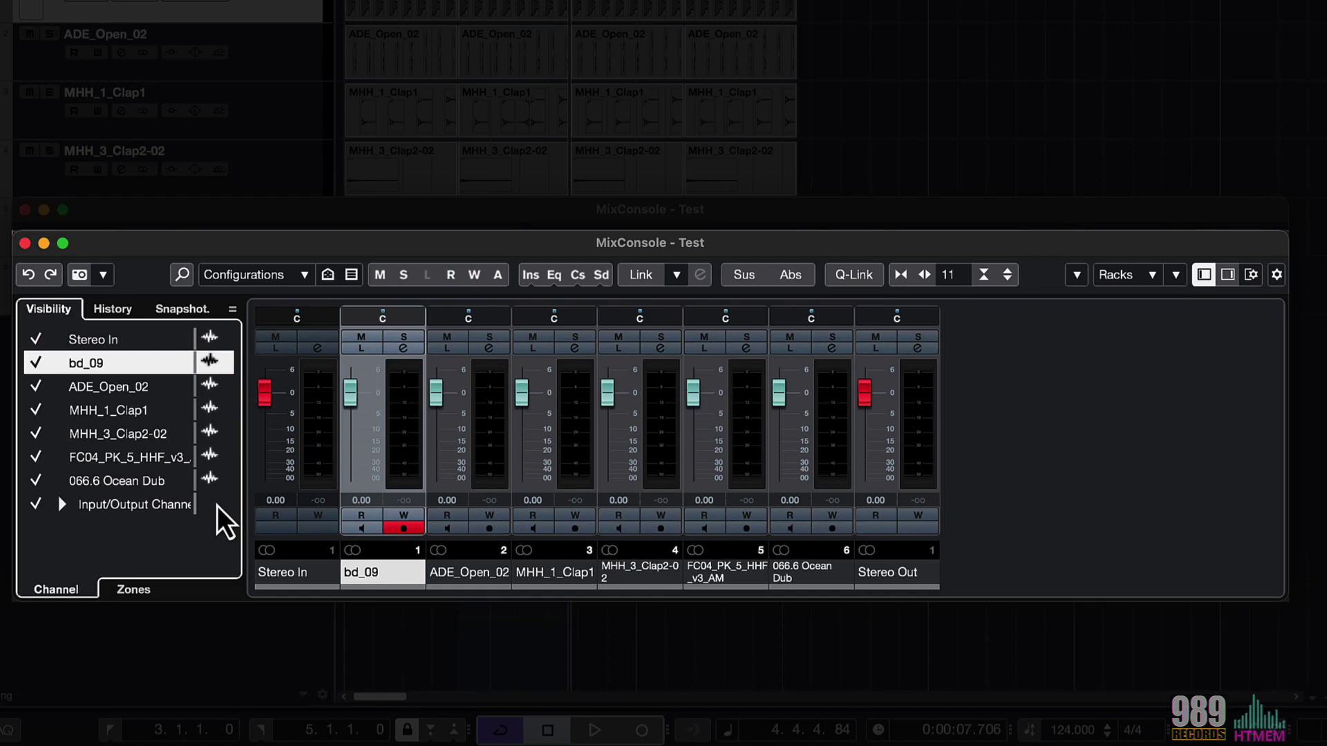
In the Zones list, expand Input/Output Channels and assign Stereo Out to the right zone.
click(146, 592)
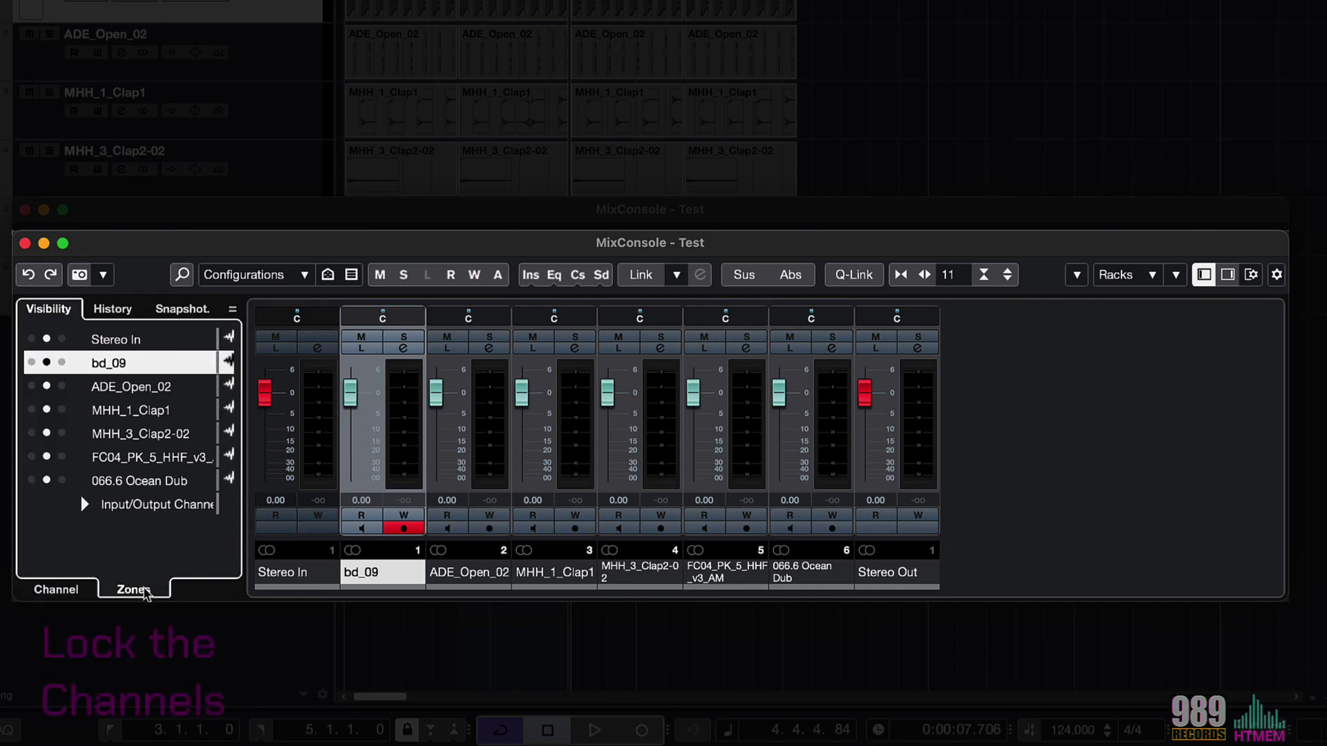
click(85, 509)
click(83, 505)
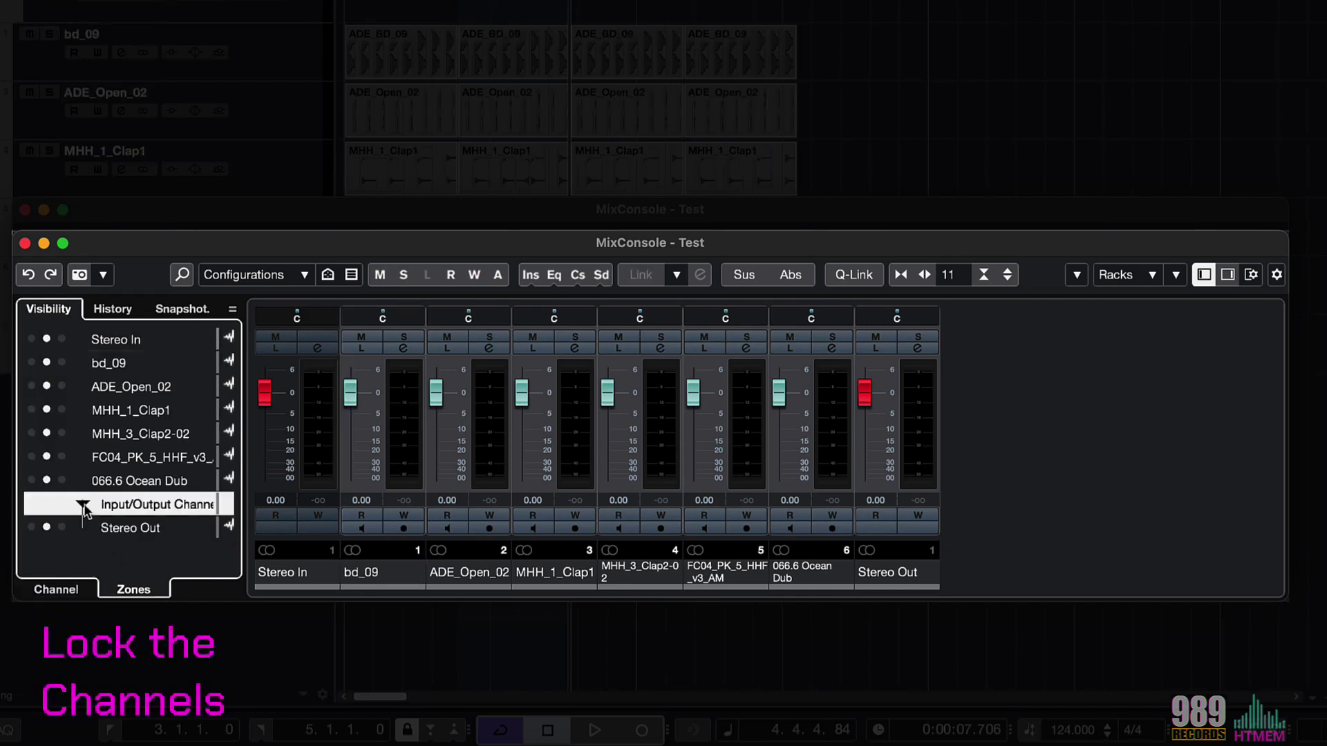
click(36, 530)
click(47, 529)
click(63, 529)
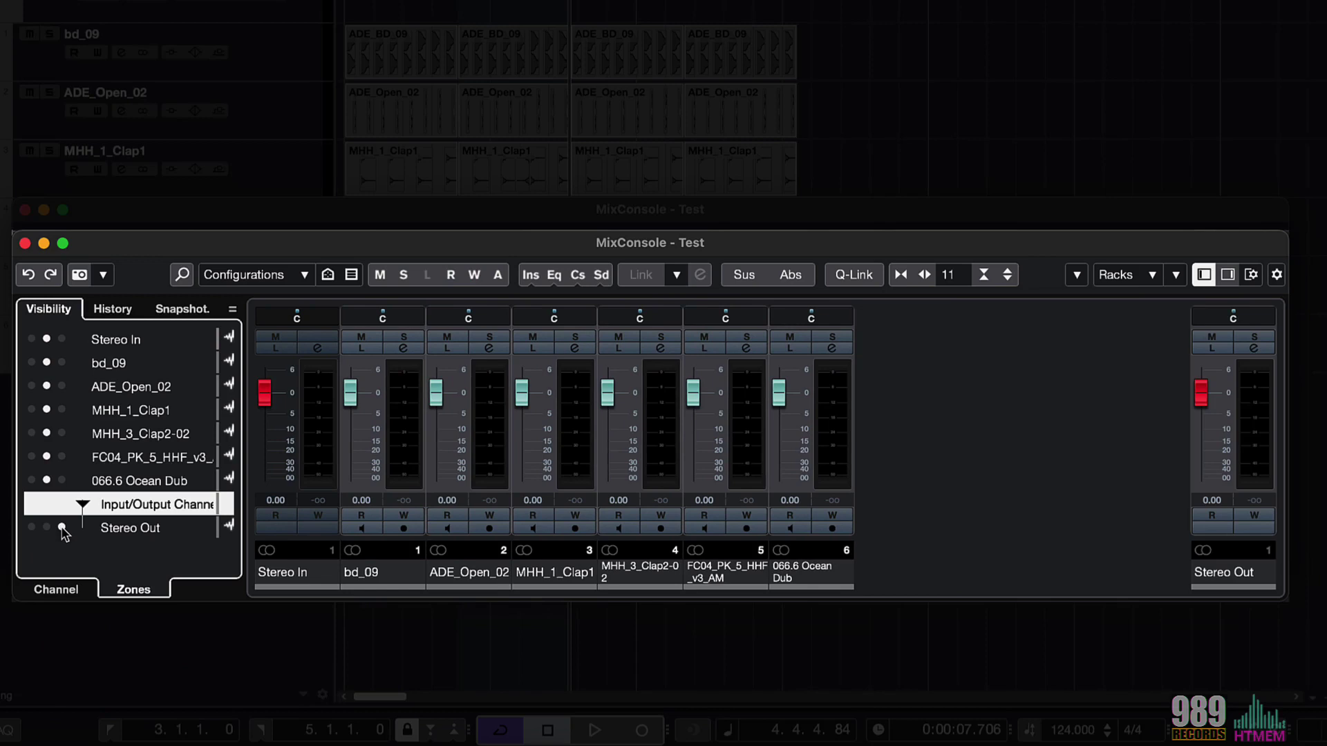
click(62, 529)
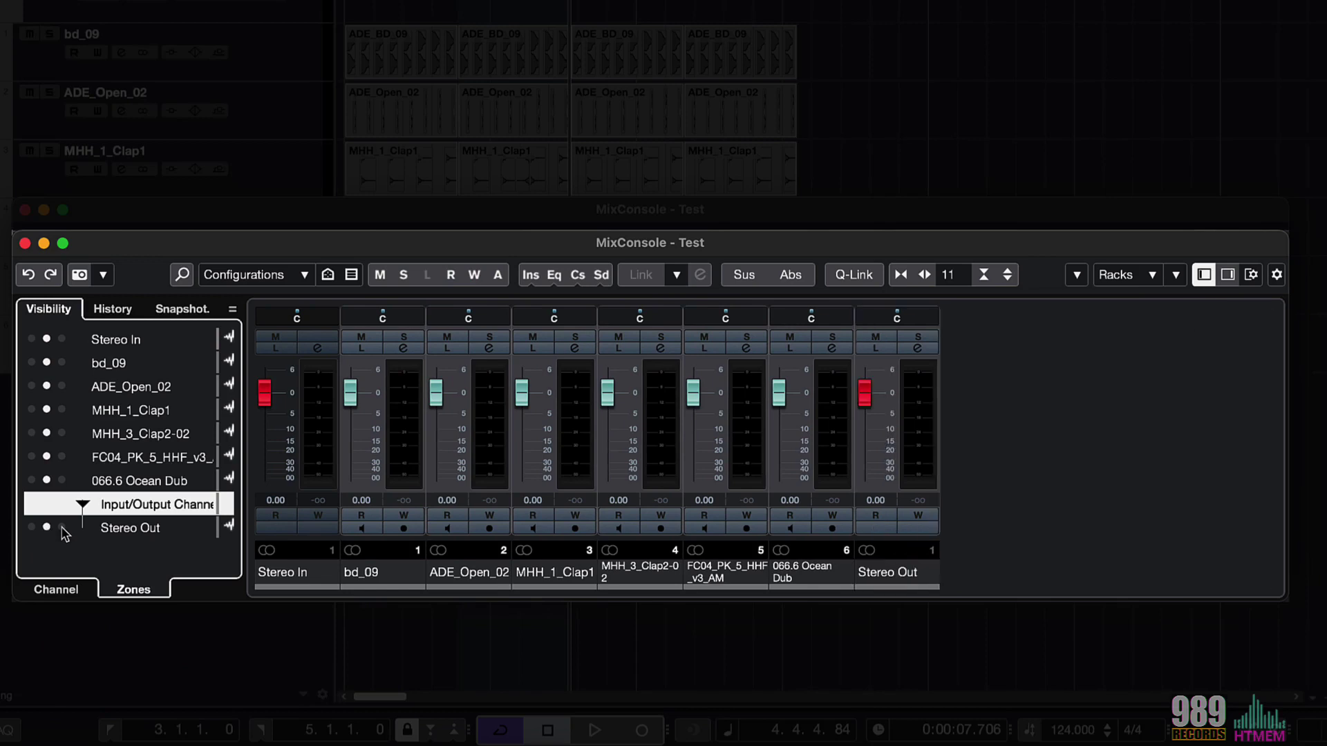
click(63, 527)
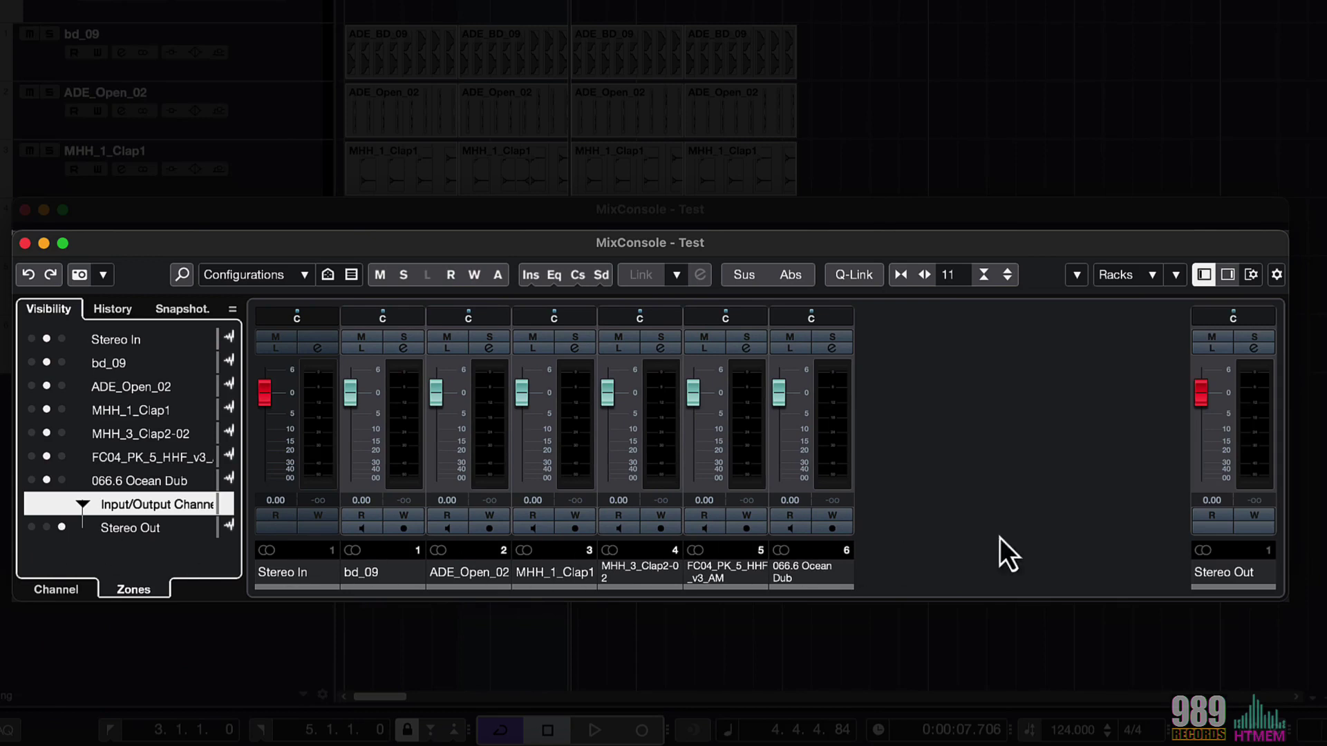
Resize the MixConsole window wider so all six track strips are visible.
drag(1278, 532, 716, 529)
drag(356, 587, 287, 592)
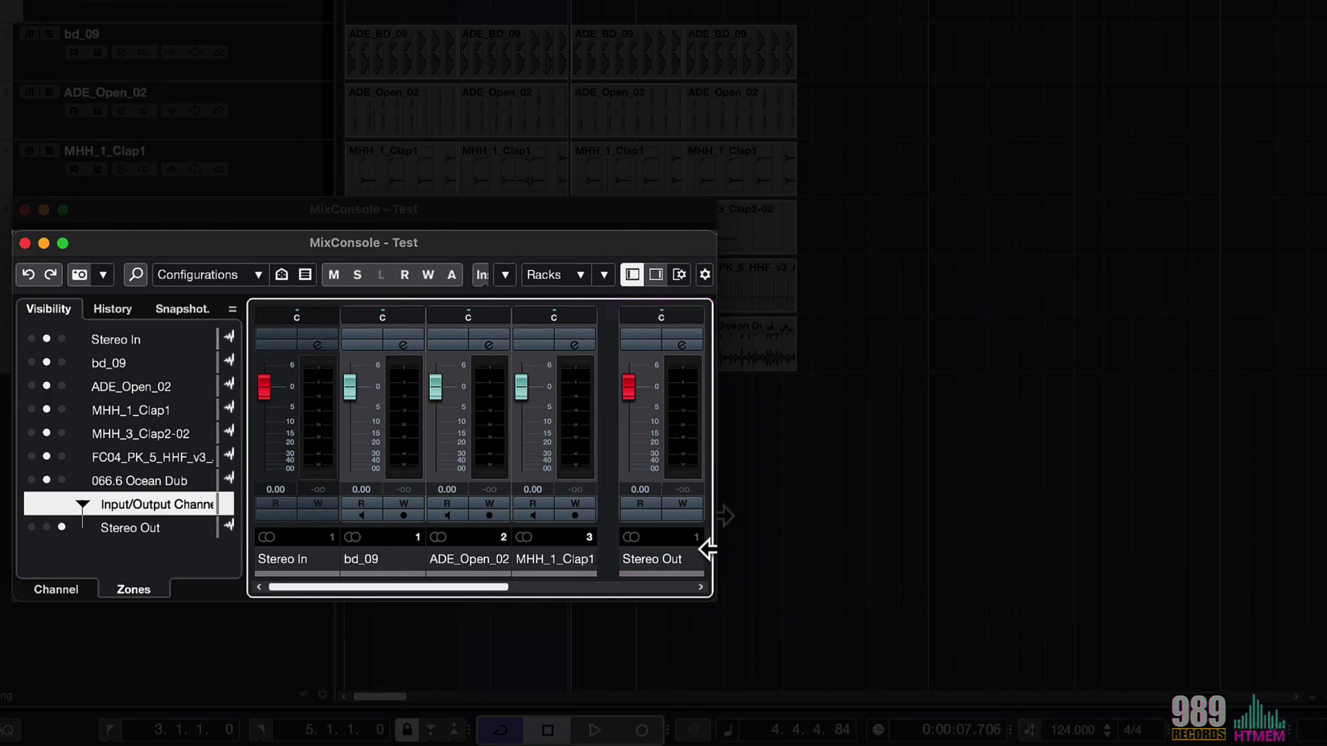
drag(708, 549, 1220, 571)
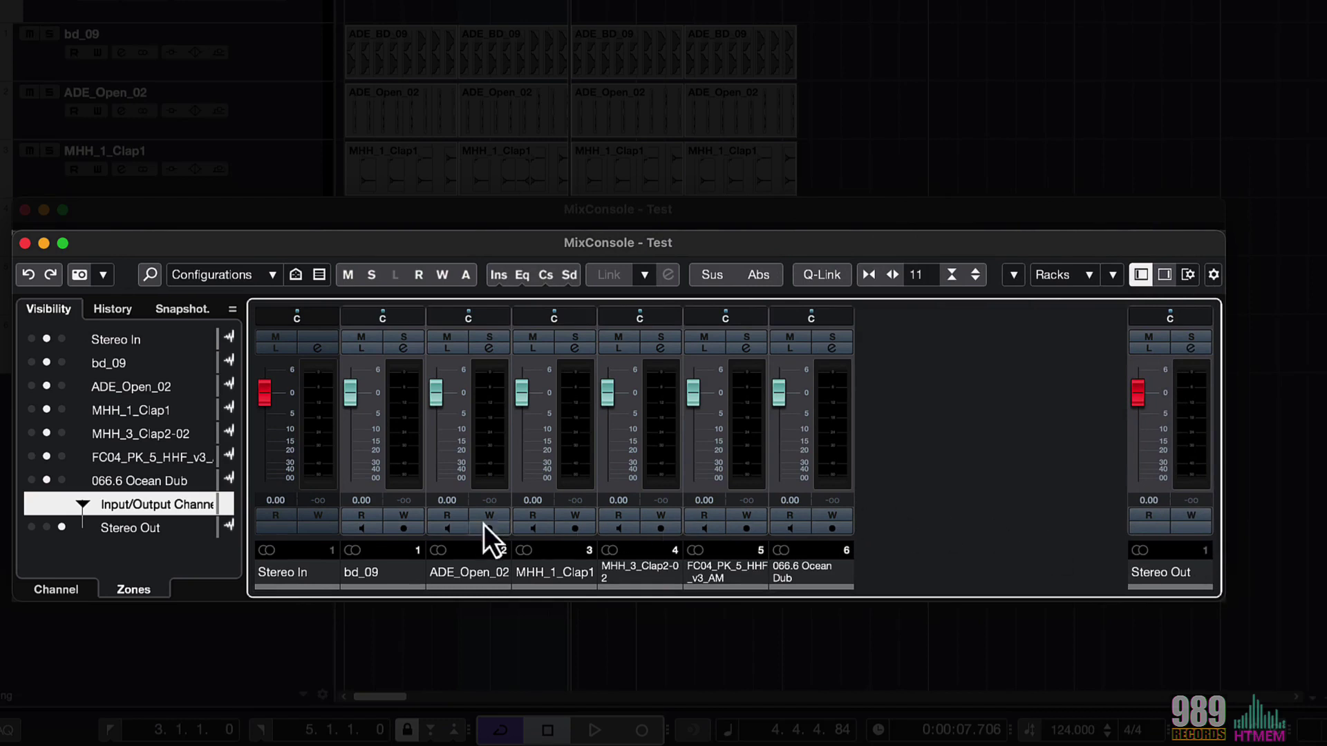
Return Stereo Out to the middle zone and lower four track faders to -9.72, -28.5, -11.8 and -38.7.
click(46, 528)
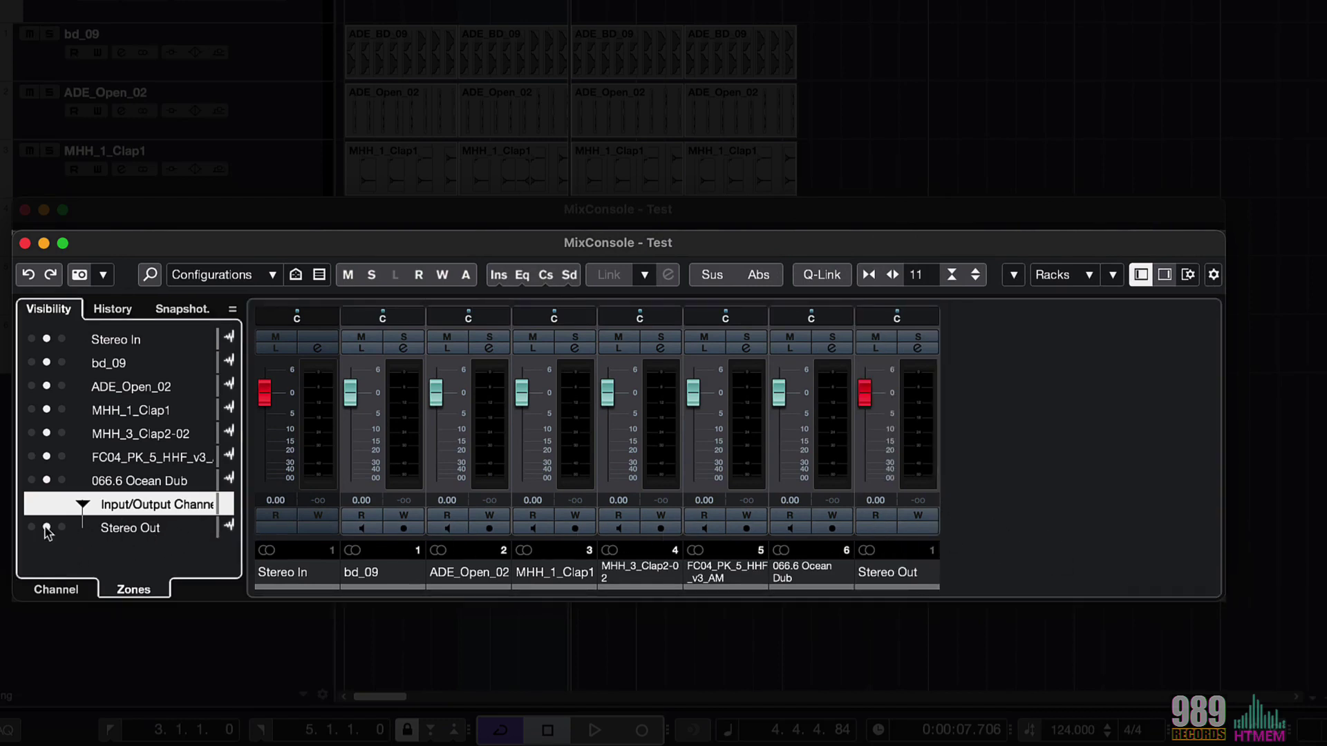
click(110, 313)
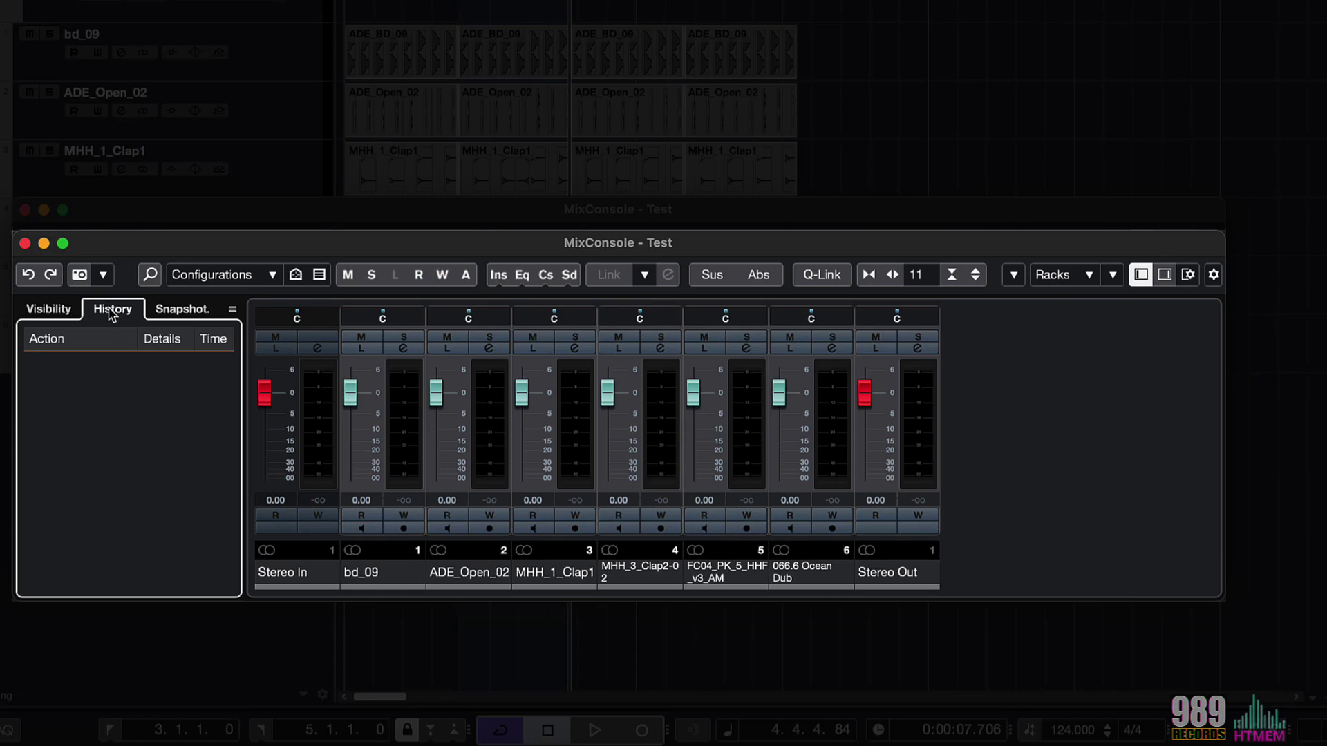
drag(351, 401, 351, 441)
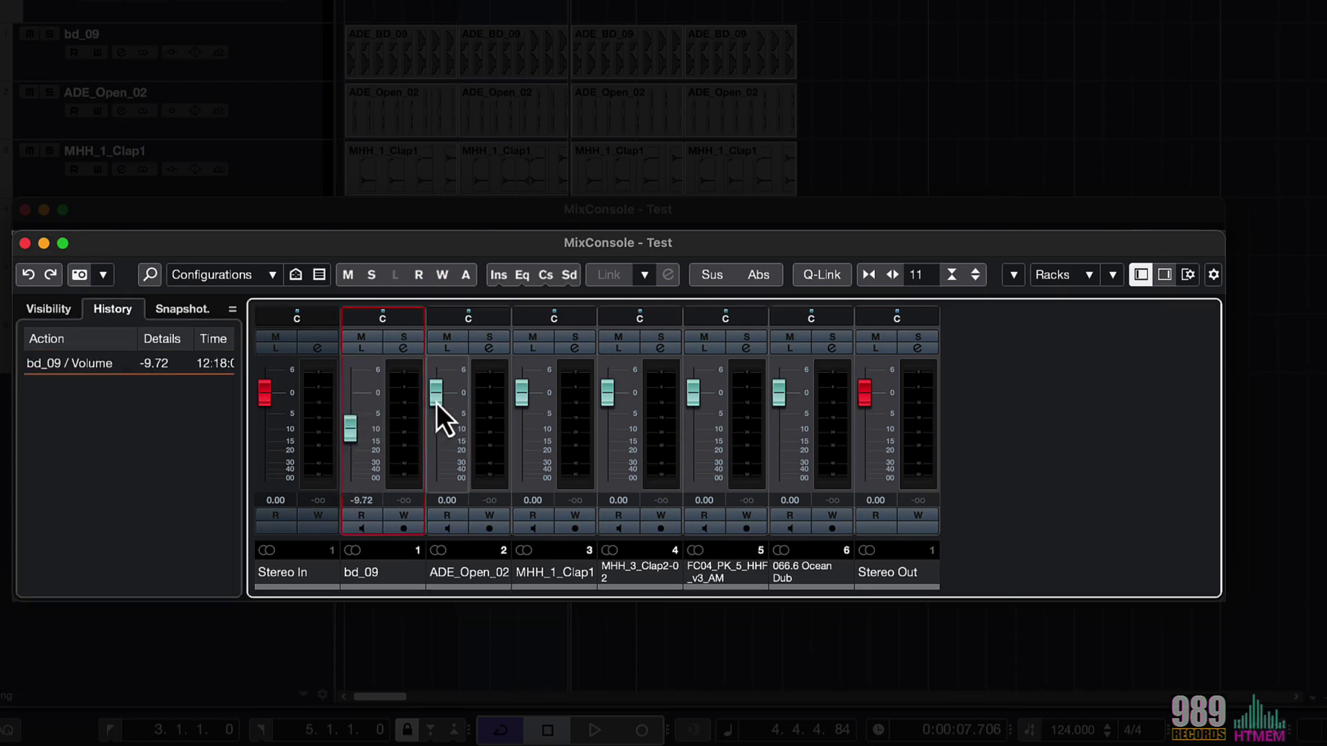
drag(437, 404, 430, 472)
drag(523, 394, 520, 442)
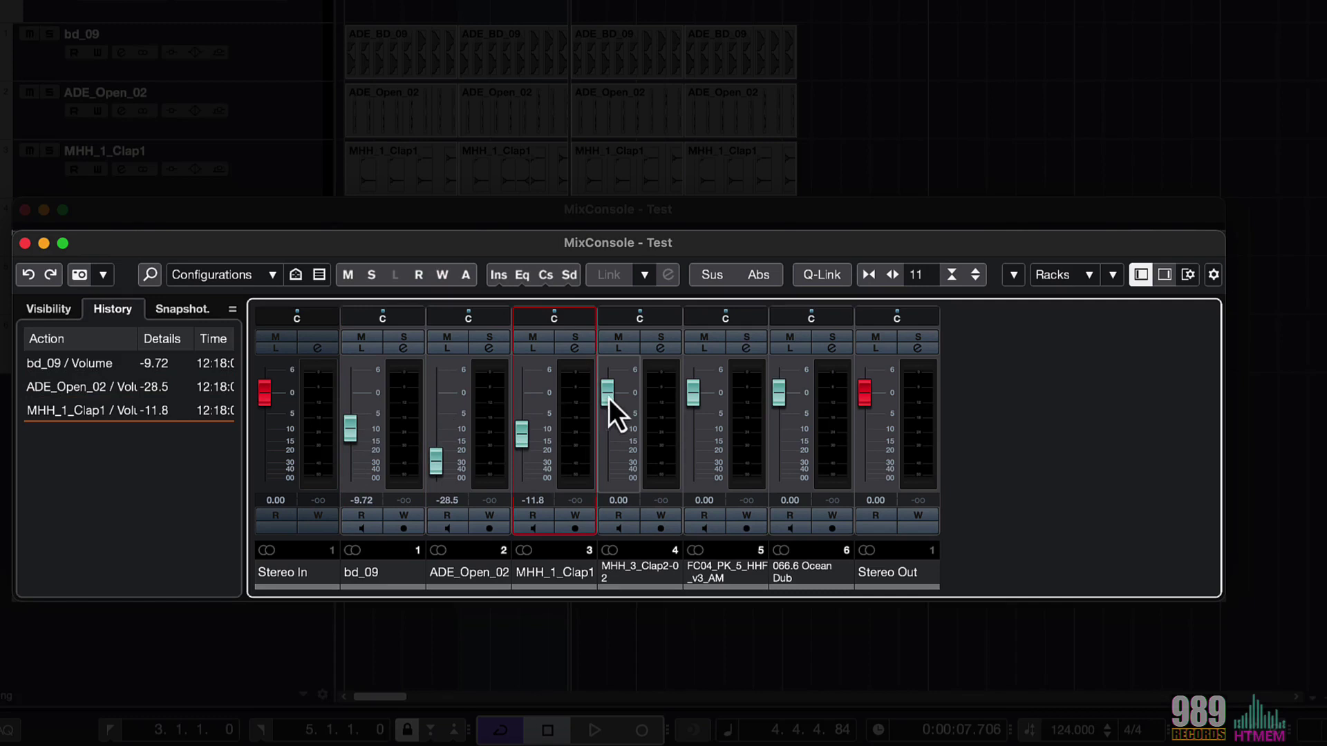
drag(608, 394, 610, 472)
Undo all four volume changes, redo them, then undo each again so every fader sits at 0.00.
drag(101, 421, 116, 366)
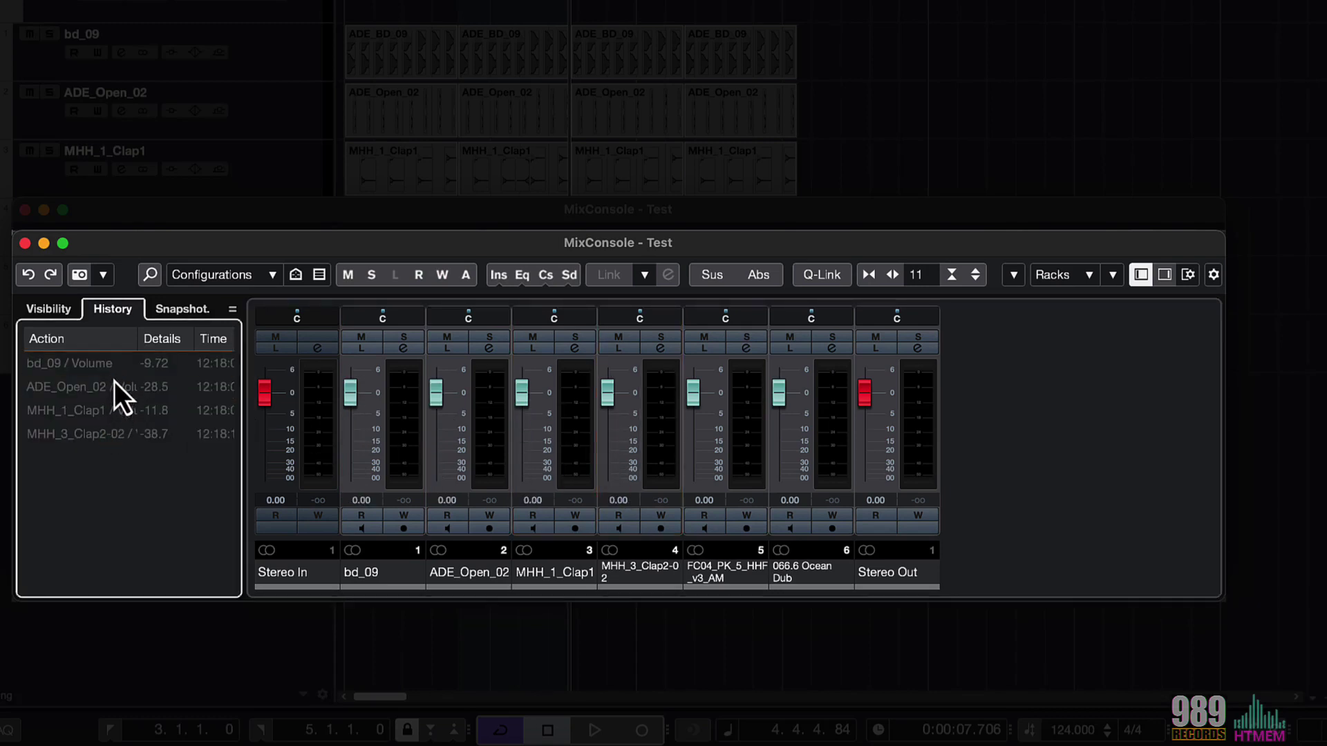
click(51, 274)
click(52, 275)
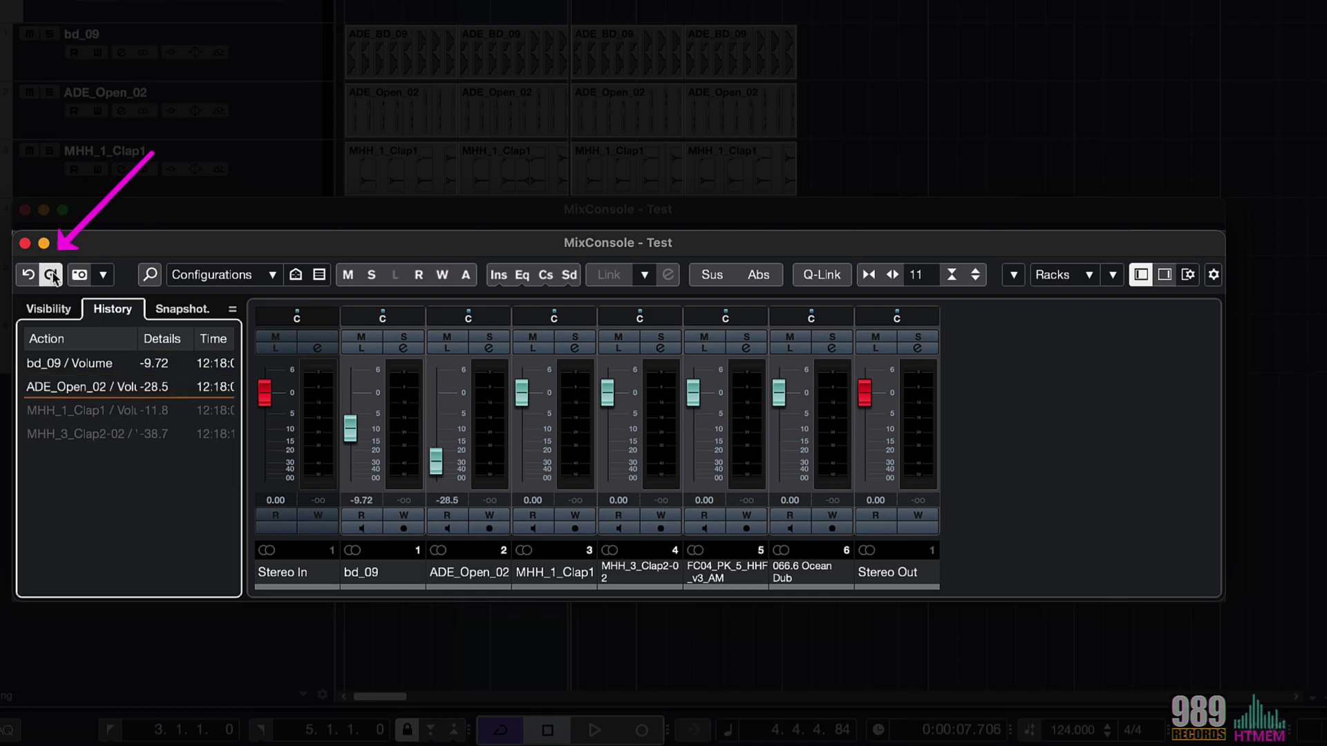
click(53, 276)
click(52, 276)
click(32, 277)
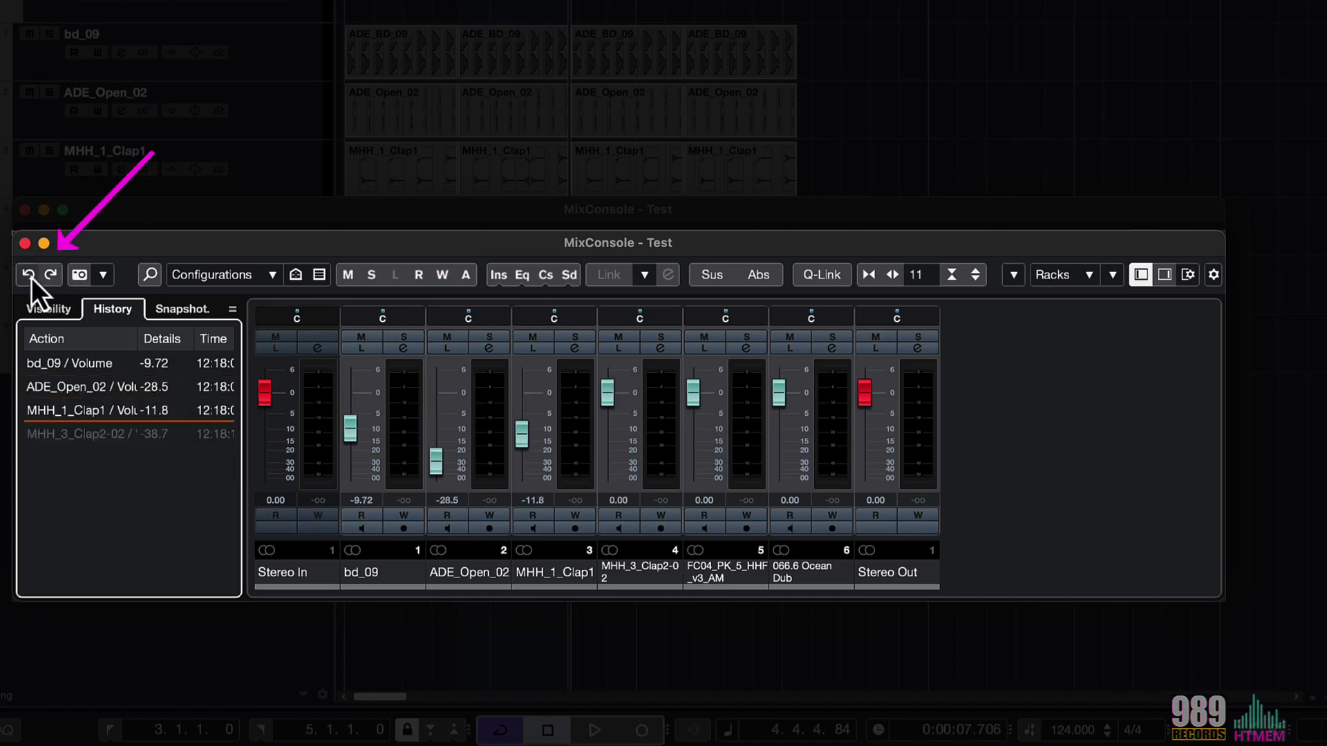
click(31, 277)
click(30, 277)
click(30, 278)
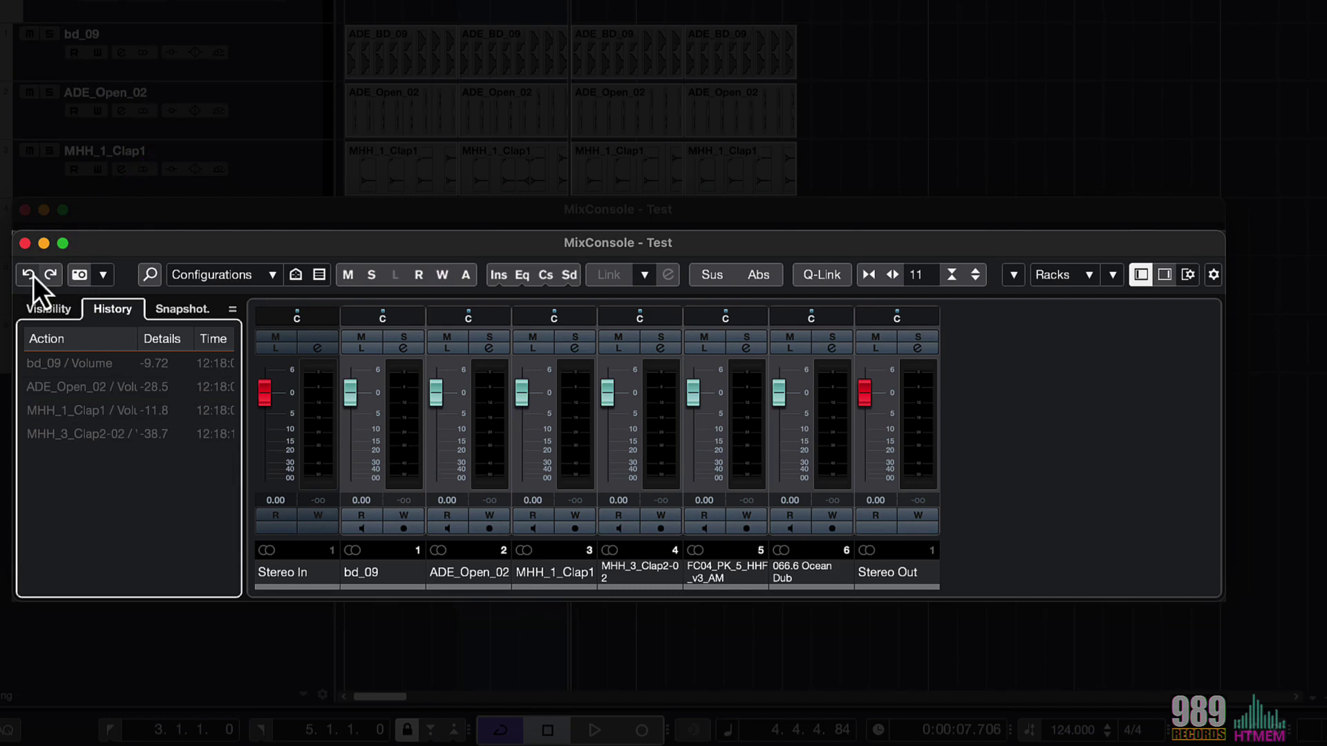
Take Snapshot 1, lower bd_09, ADE_Open_02 and MHH_1_Clap1 to -6.72, -30.5, -8.16, and take Snapshot 2.
click(174, 309)
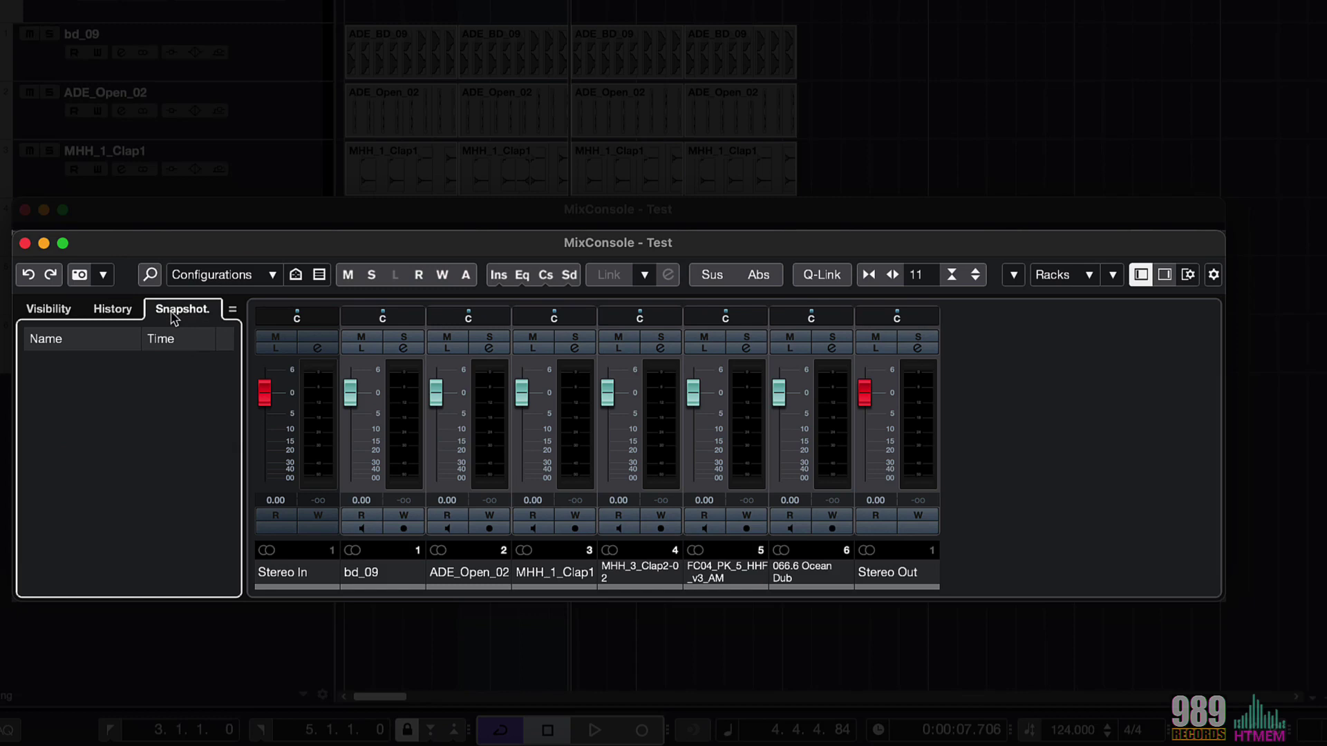
click(81, 280)
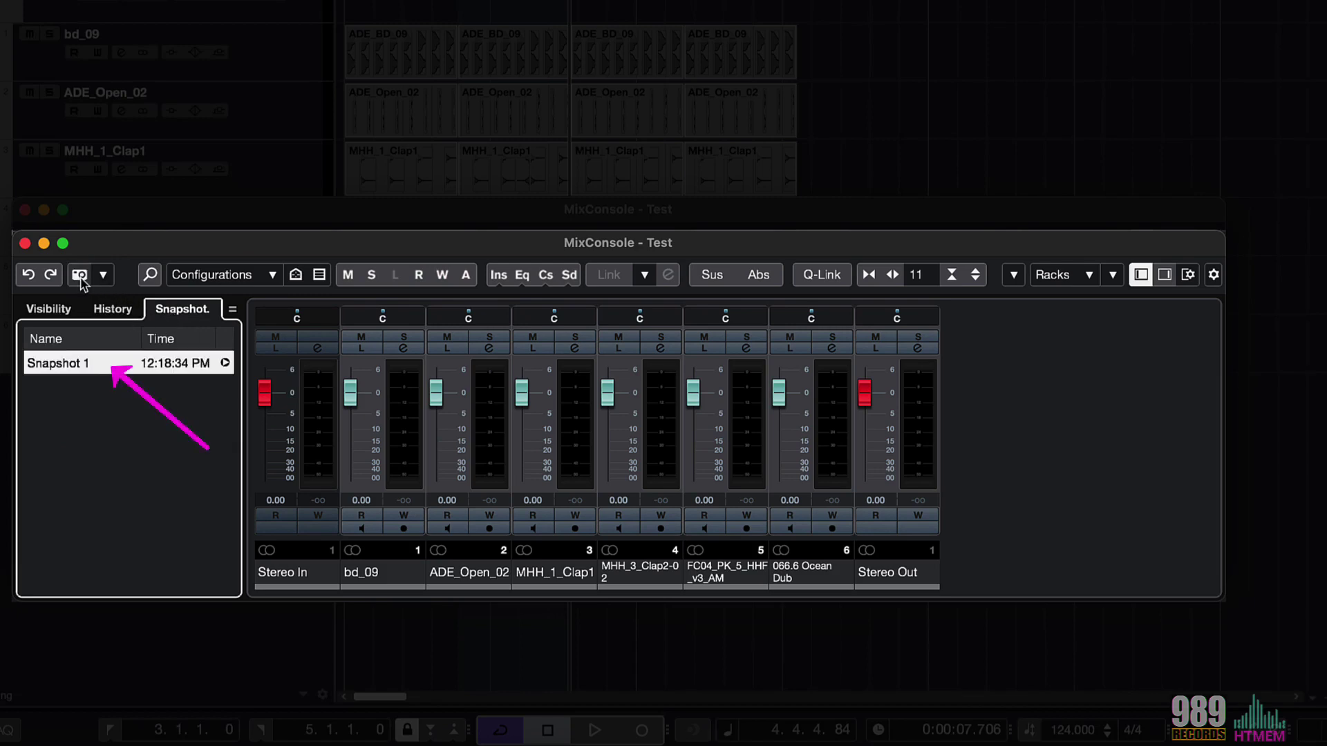
drag(349, 395, 354, 423)
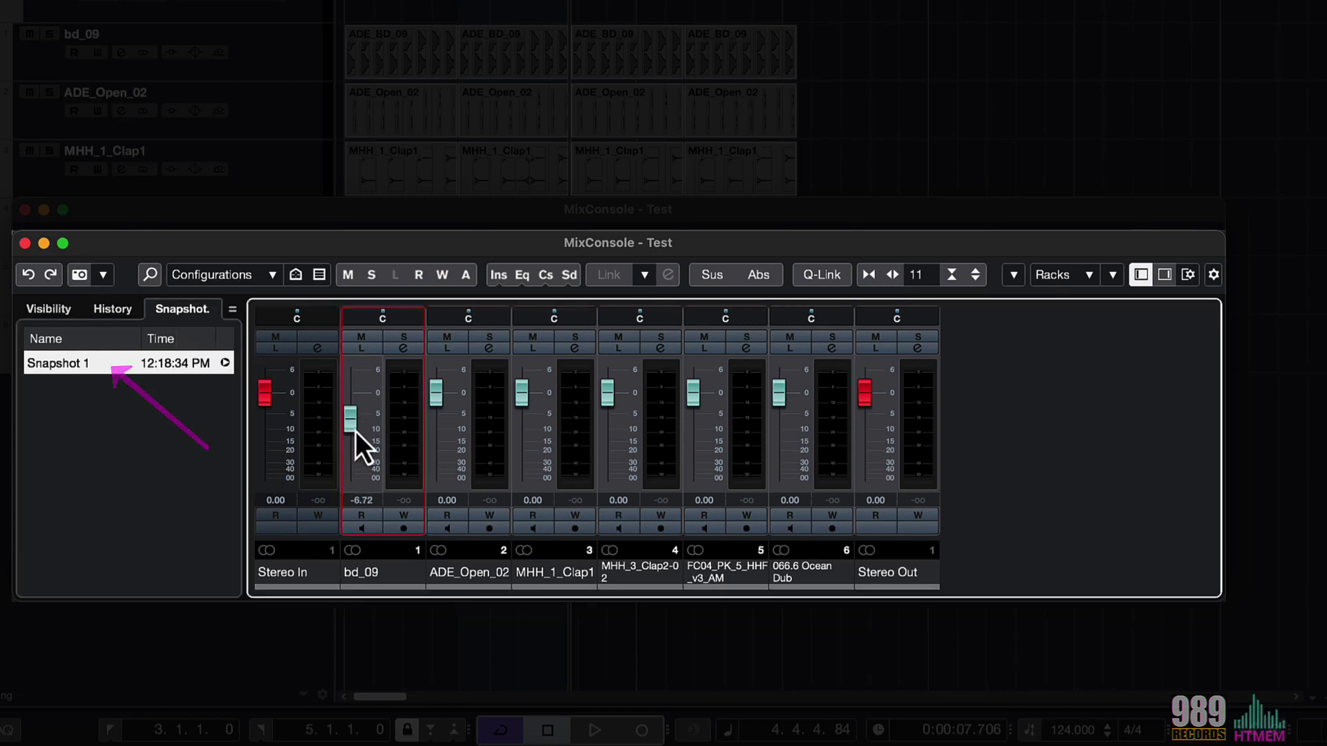
drag(436, 394, 435, 477)
drag(522, 405, 518, 437)
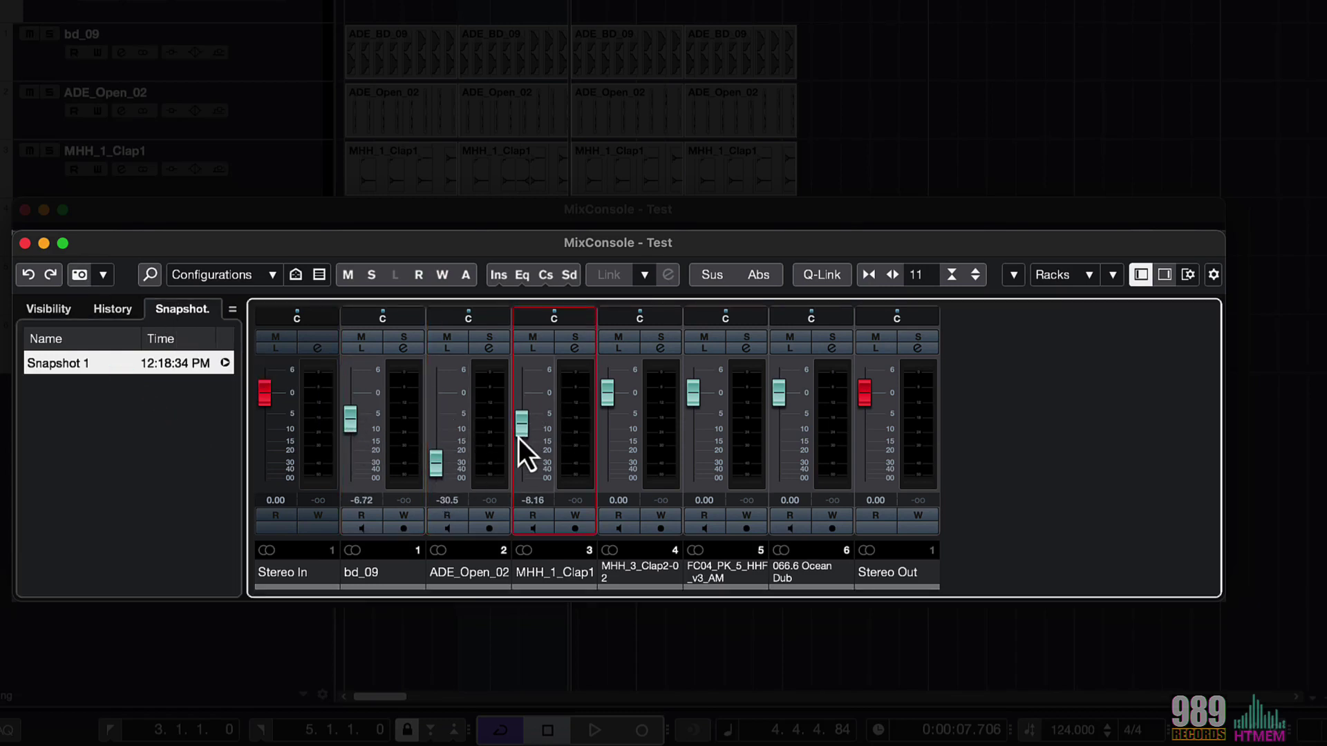
click(84, 279)
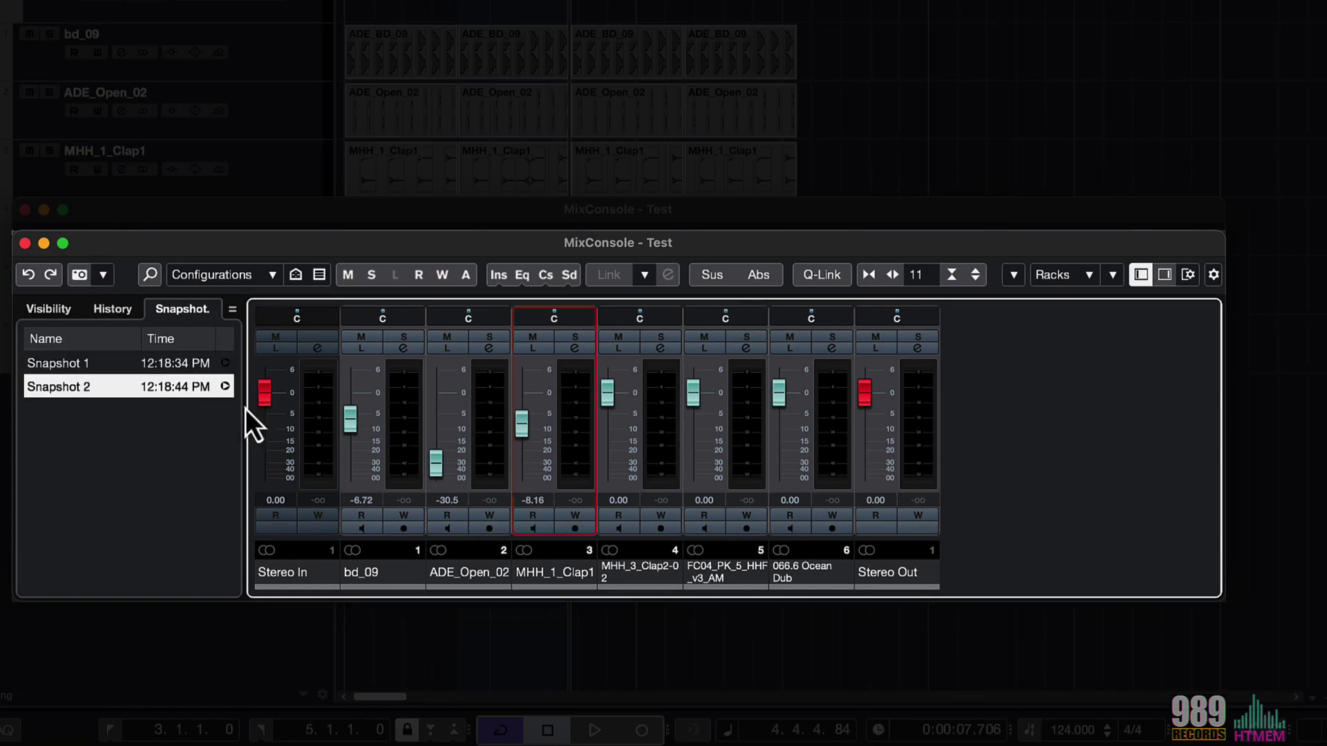
Lower FC04_PK_5_HHF_v3_AM to -10.4, 066.6 Ocean Dub, and Stereo Out to -oo, then take Snapshot 3.
drag(693, 393, 698, 437)
drag(779, 407, 786, 449)
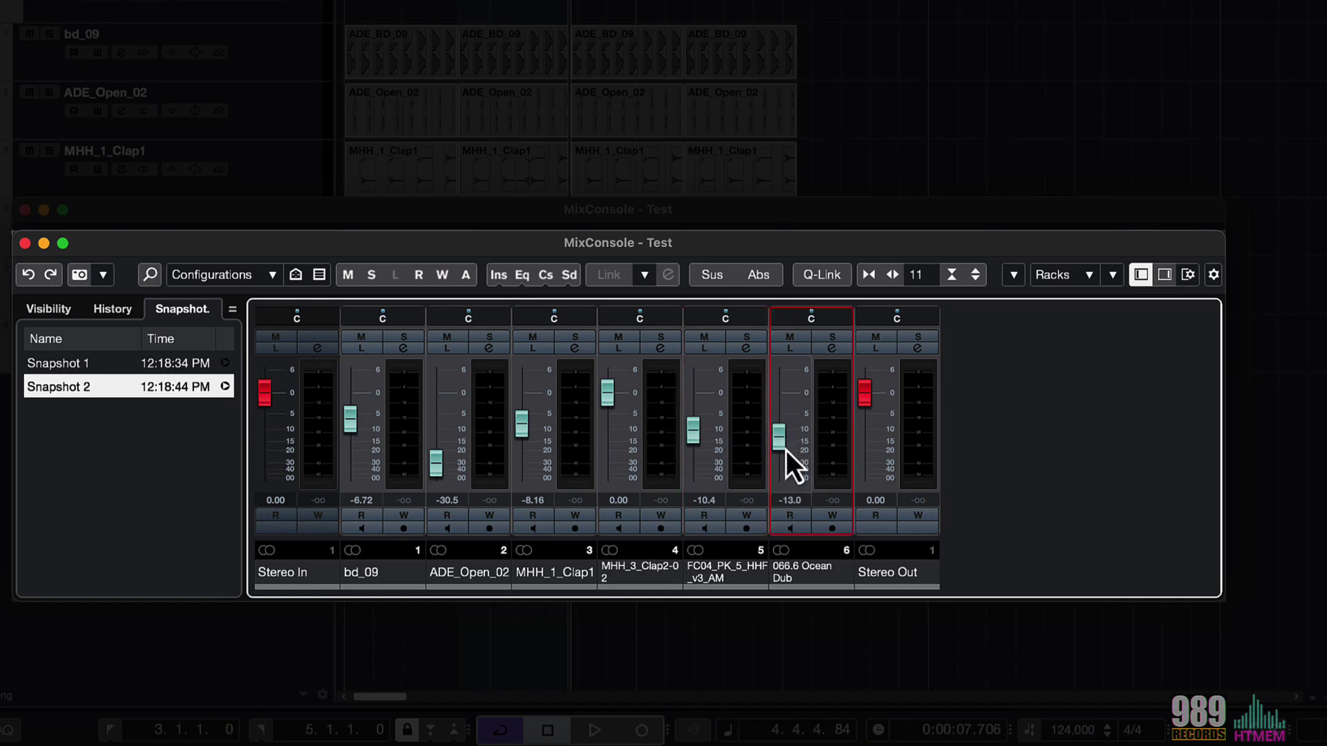
drag(867, 406, 870, 494)
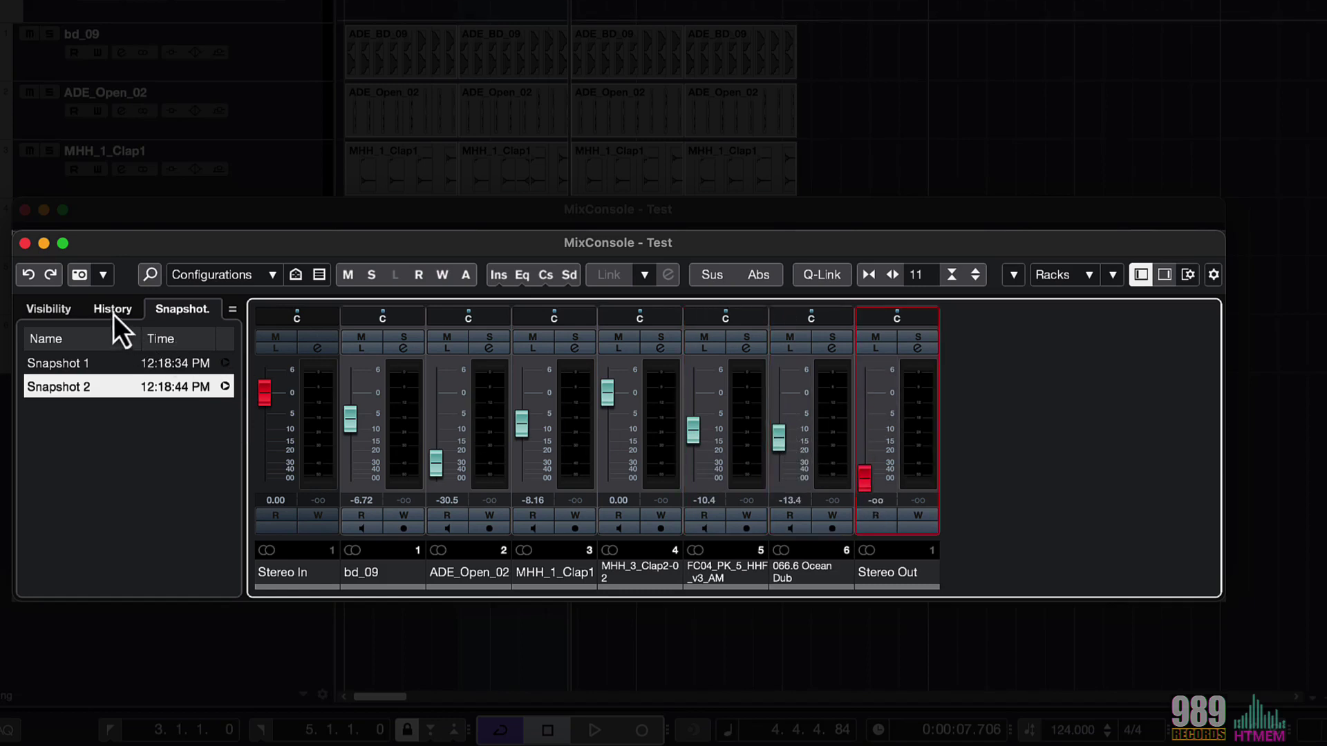
click(80, 277)
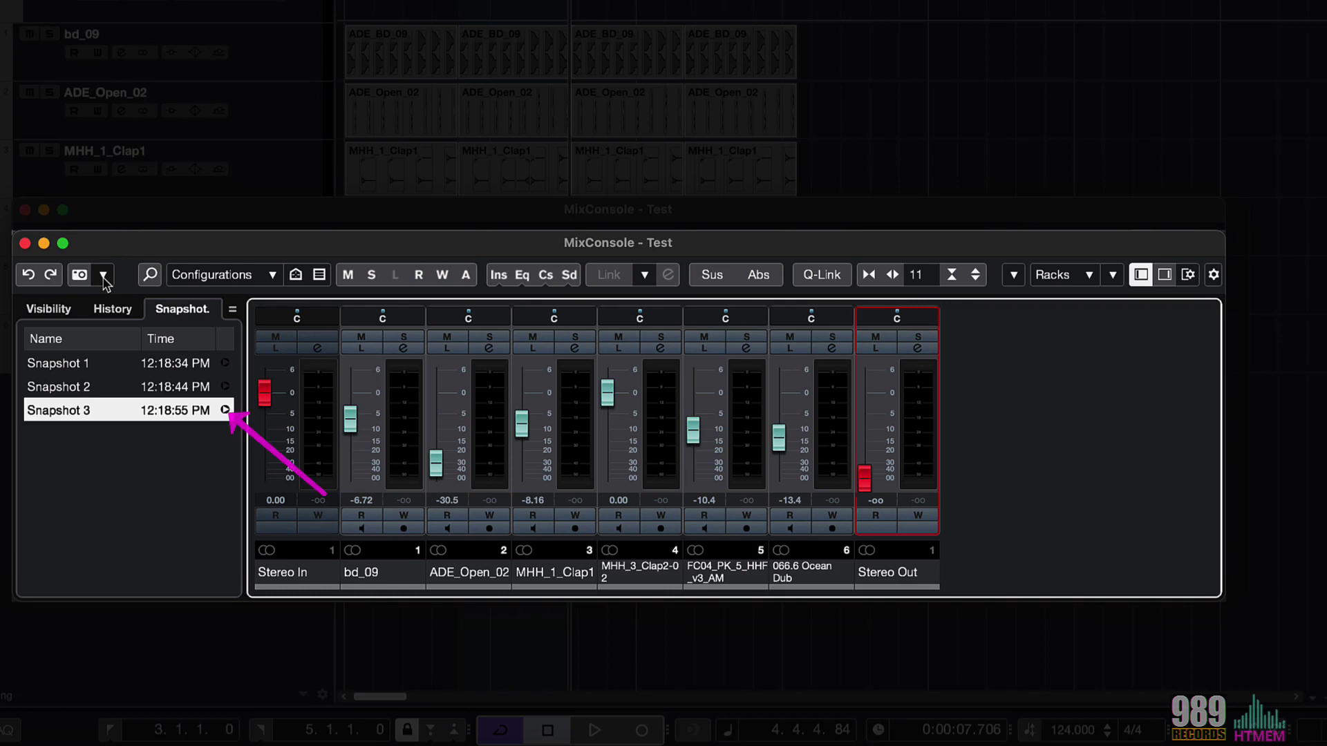
Open the snapshot menu with the Recall, Update and Delete commands for the saved snapshots.
click(103, 277)
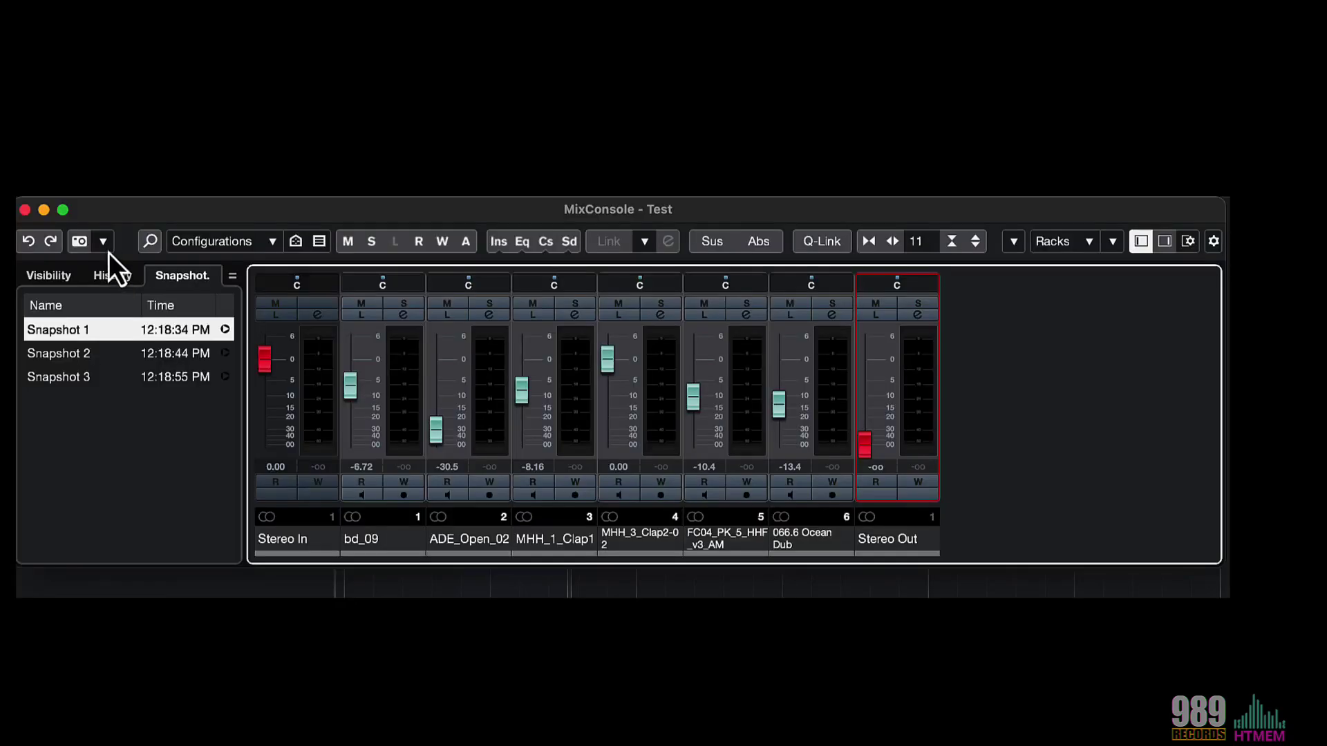
click(105, 243)
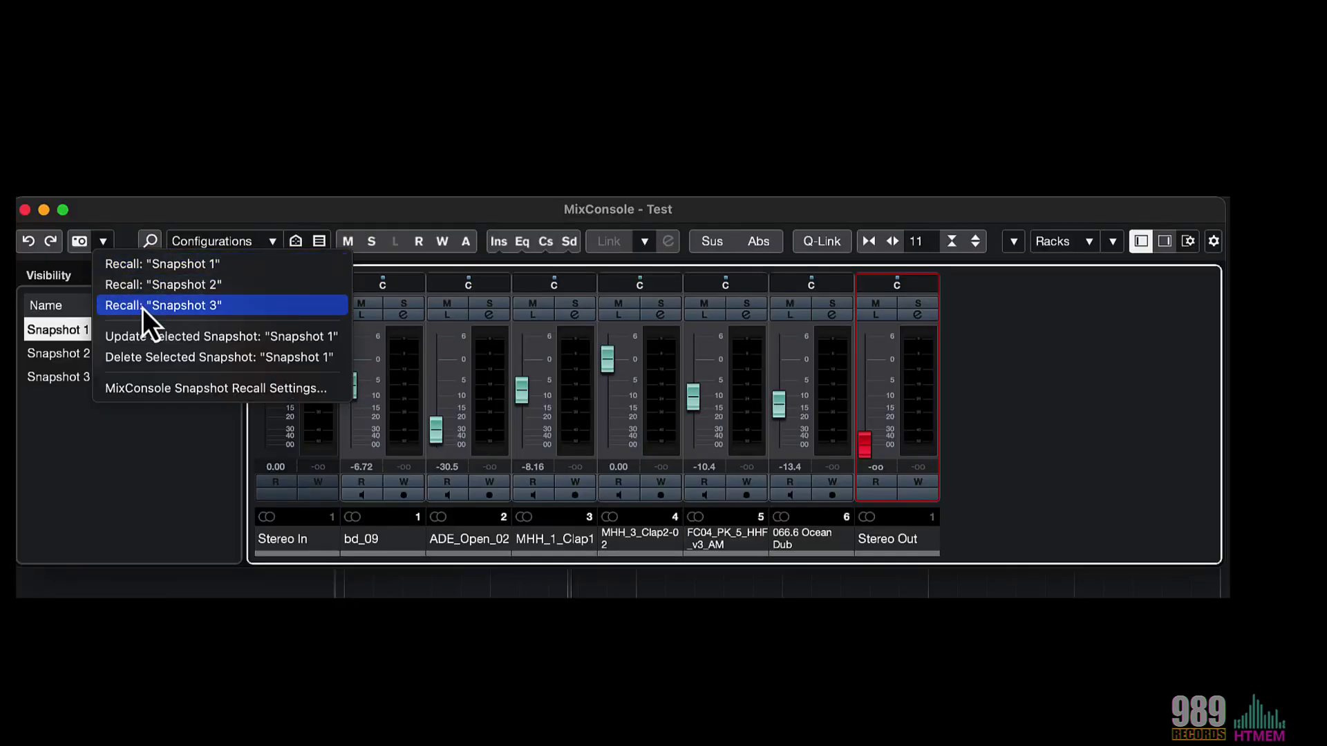
Search the mixer channels for 'clap' and jump to the MHH_1_Clap1 strip.
click(106, 248)
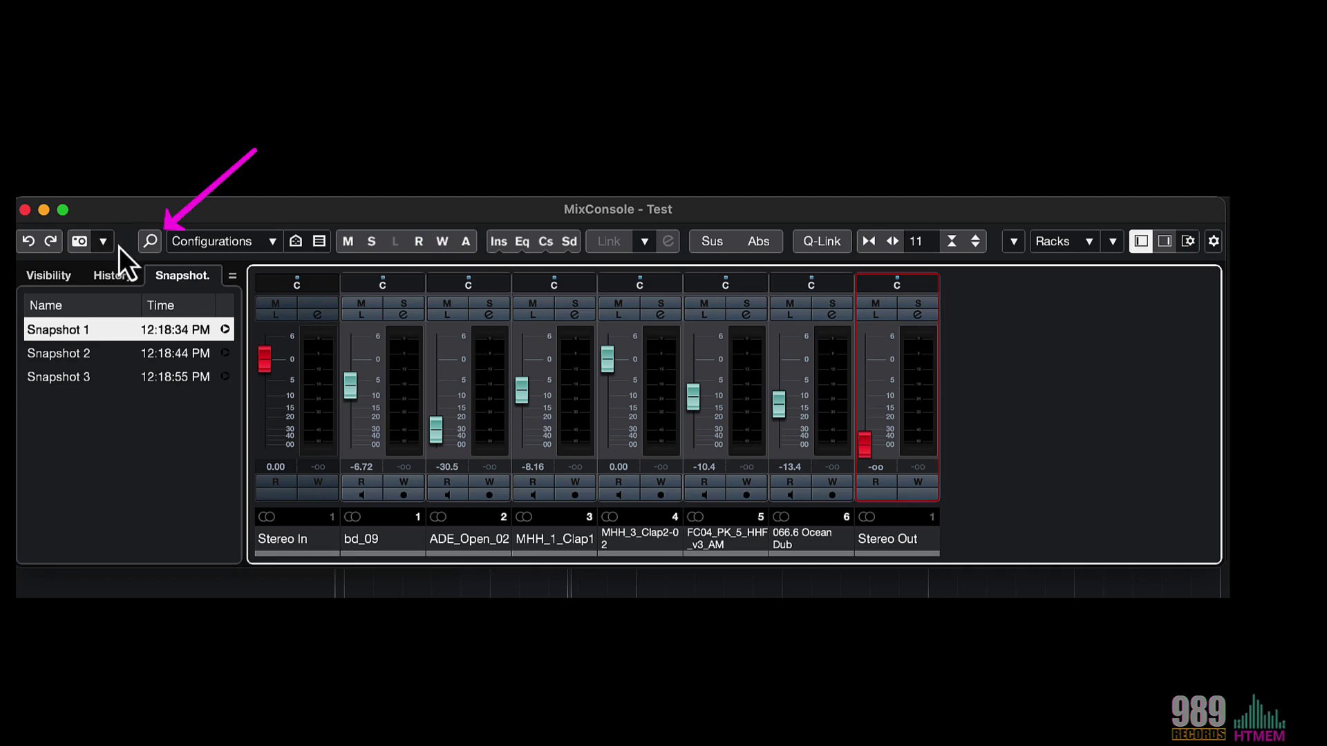
click(150, 247)
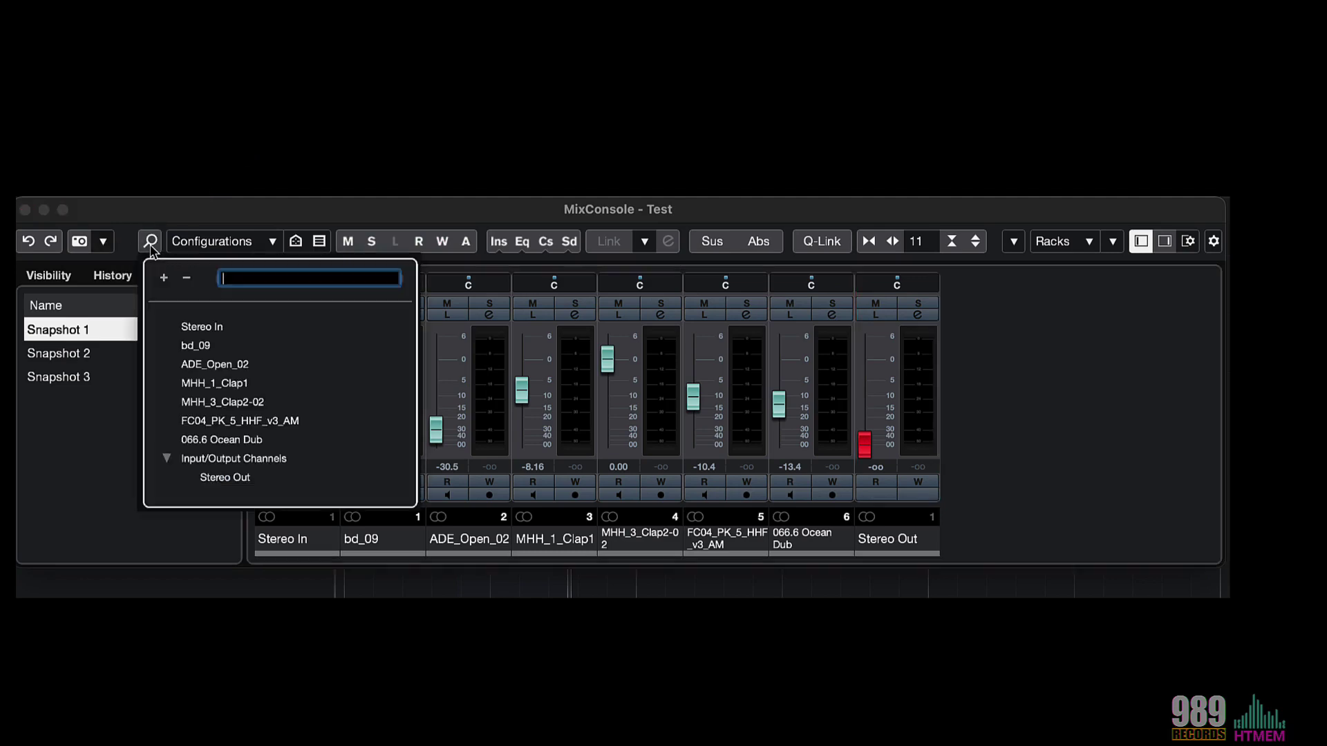
text(clap)
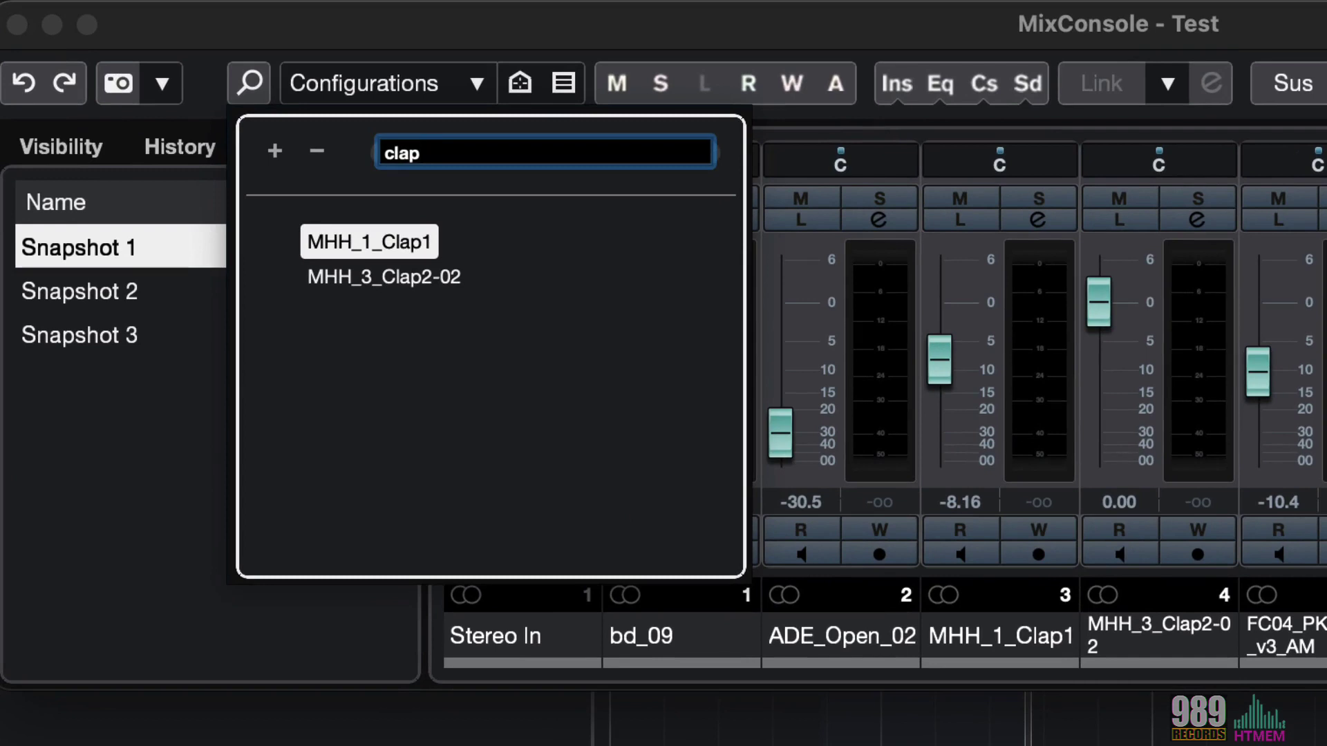
click(387, 245)
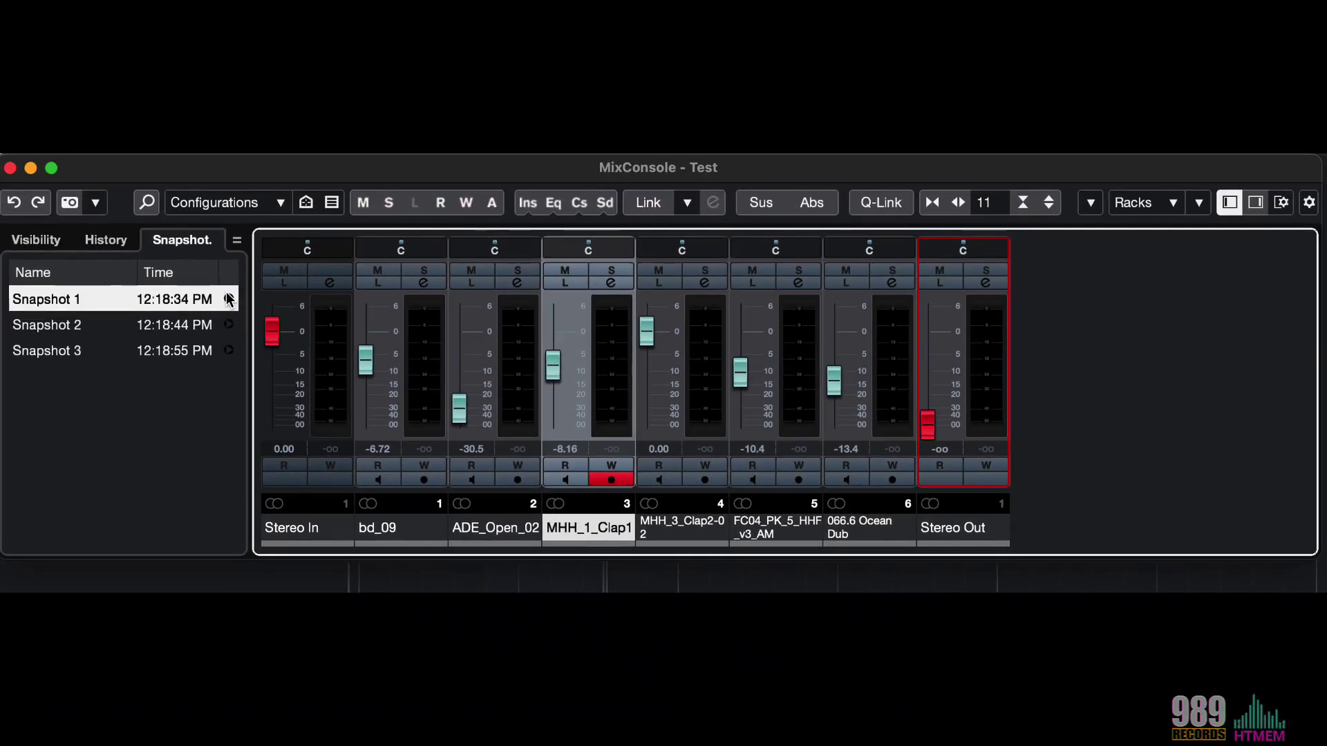
Hide the left zone, enable taller Channel Racks, and add the Meter Bridge above them.
click(1228, 203)
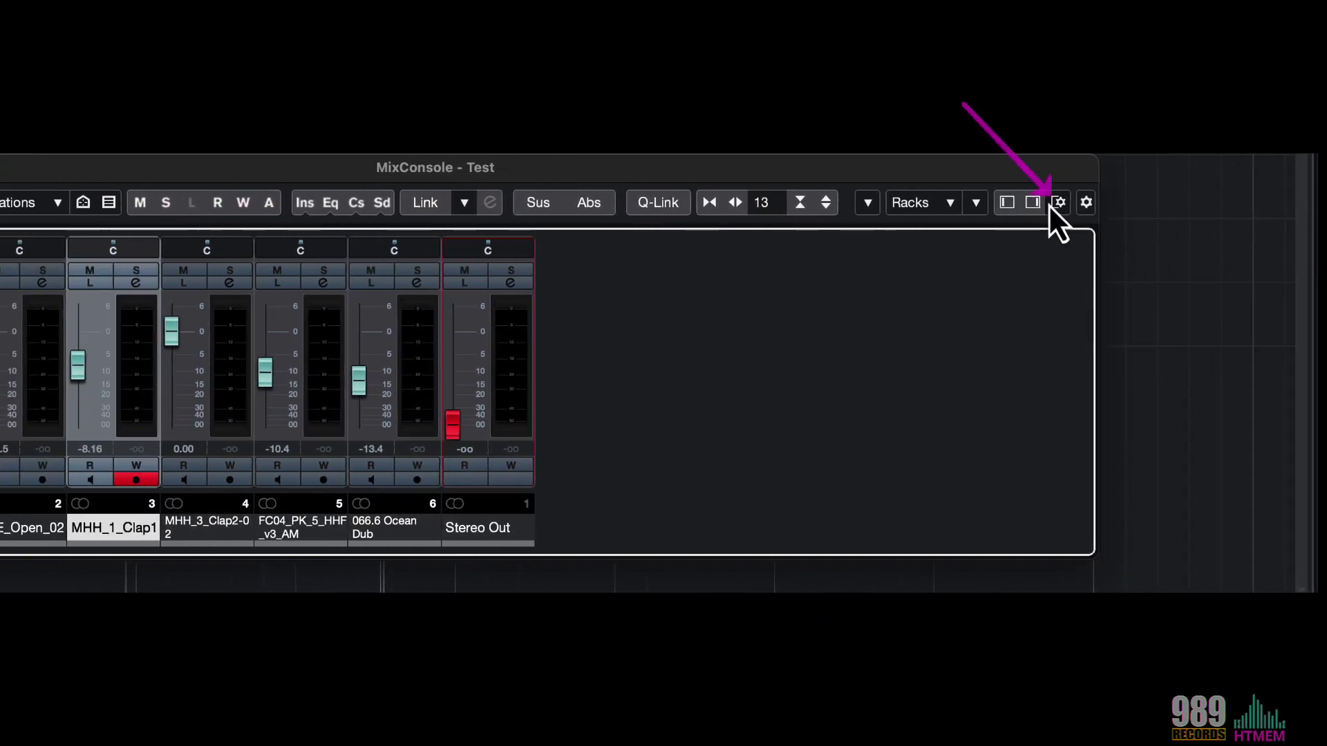
click(1057, 203)
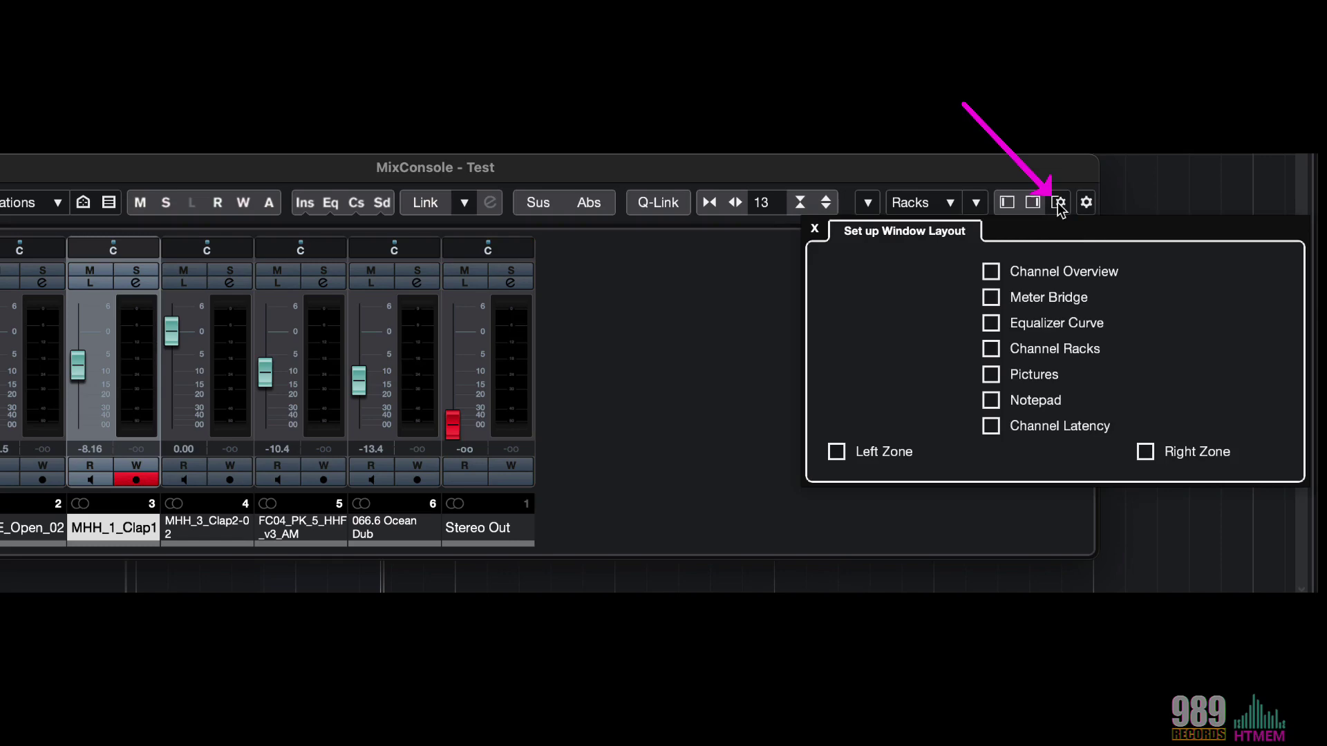
click(993, 348)
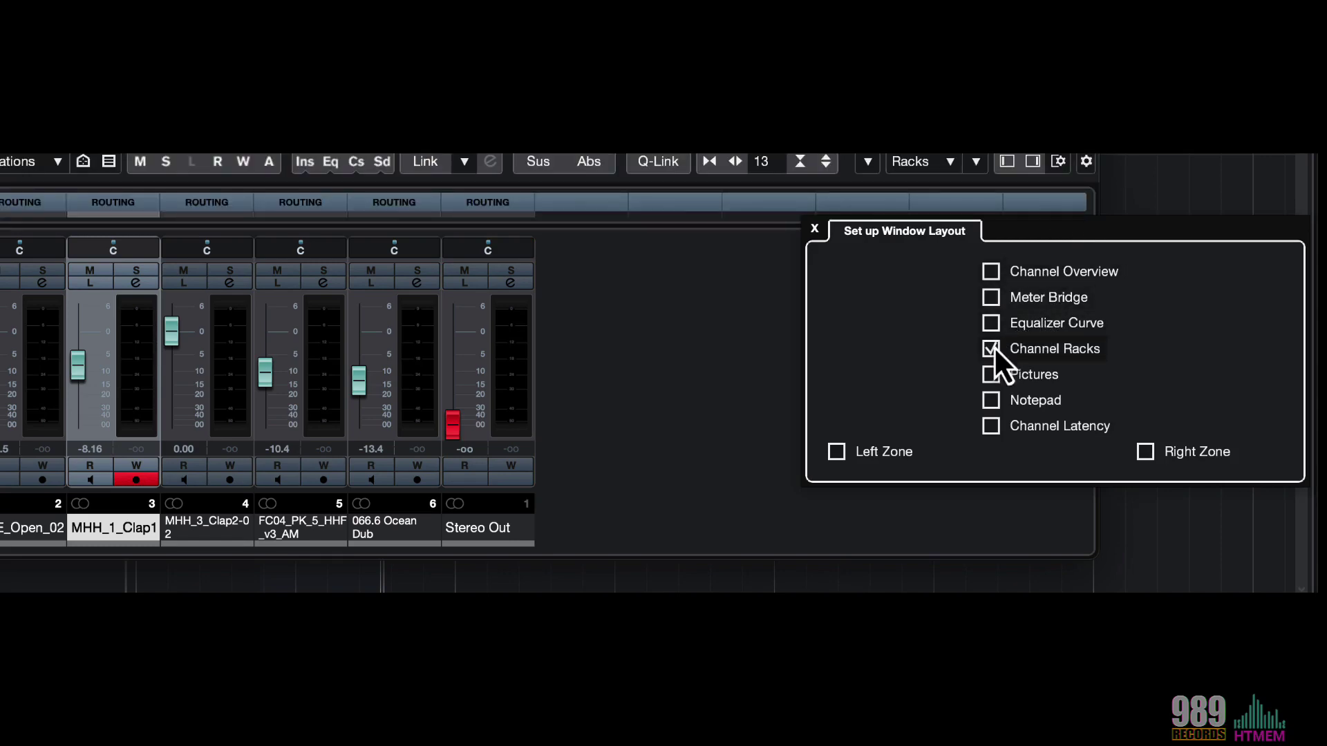
drag(952, 124, 950, 0)
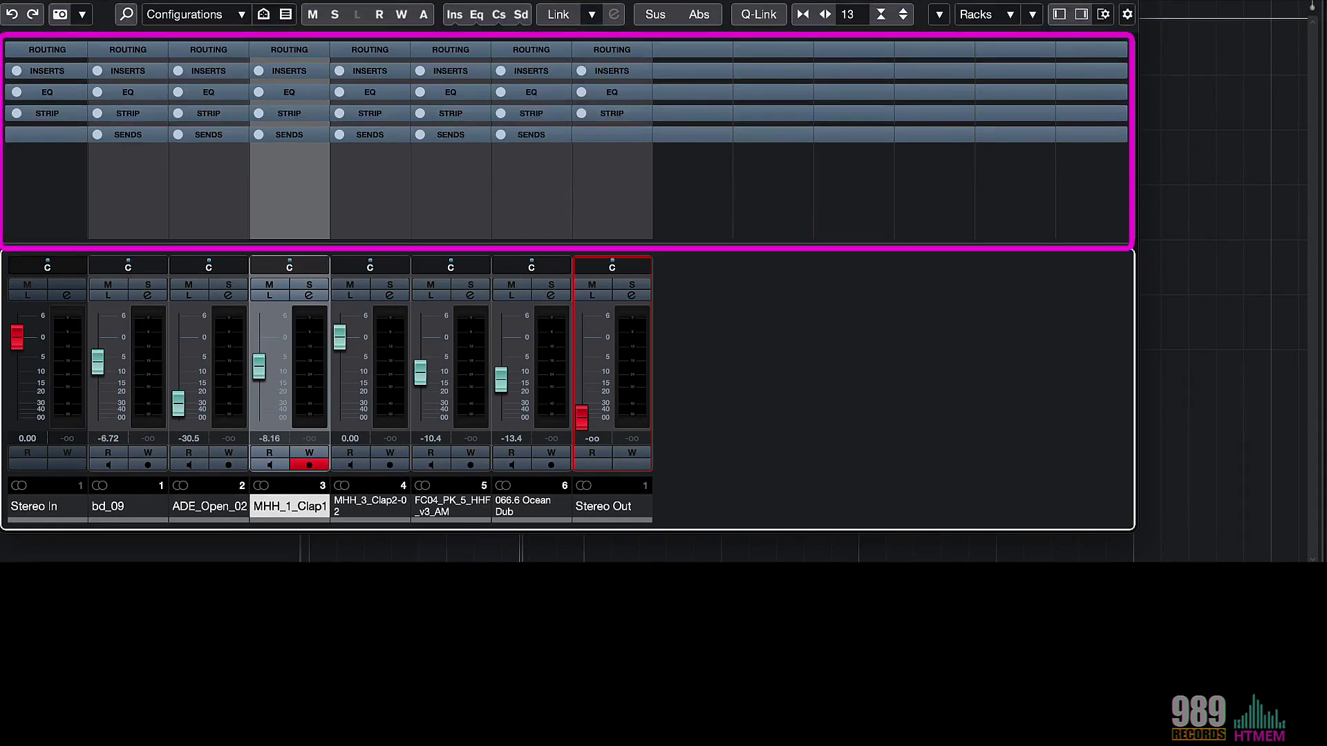
click(1103, 14)
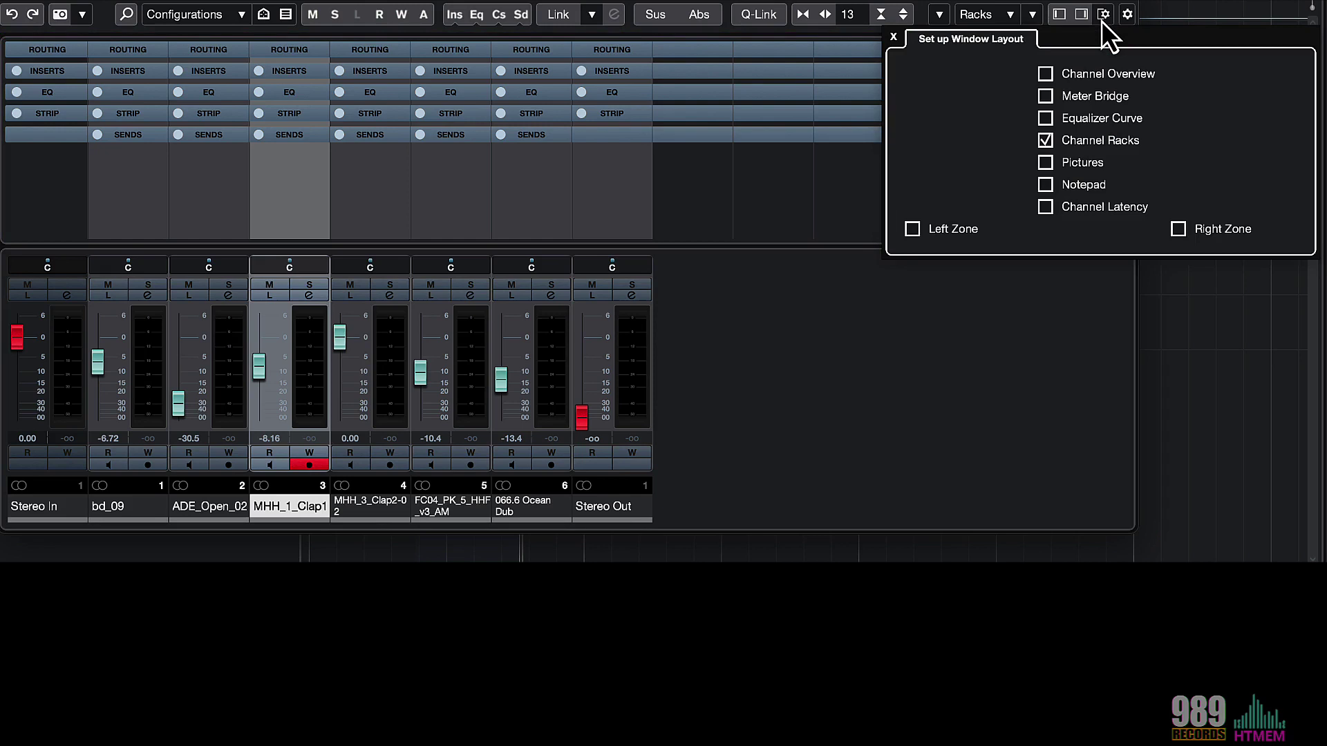
click(1046, 96)
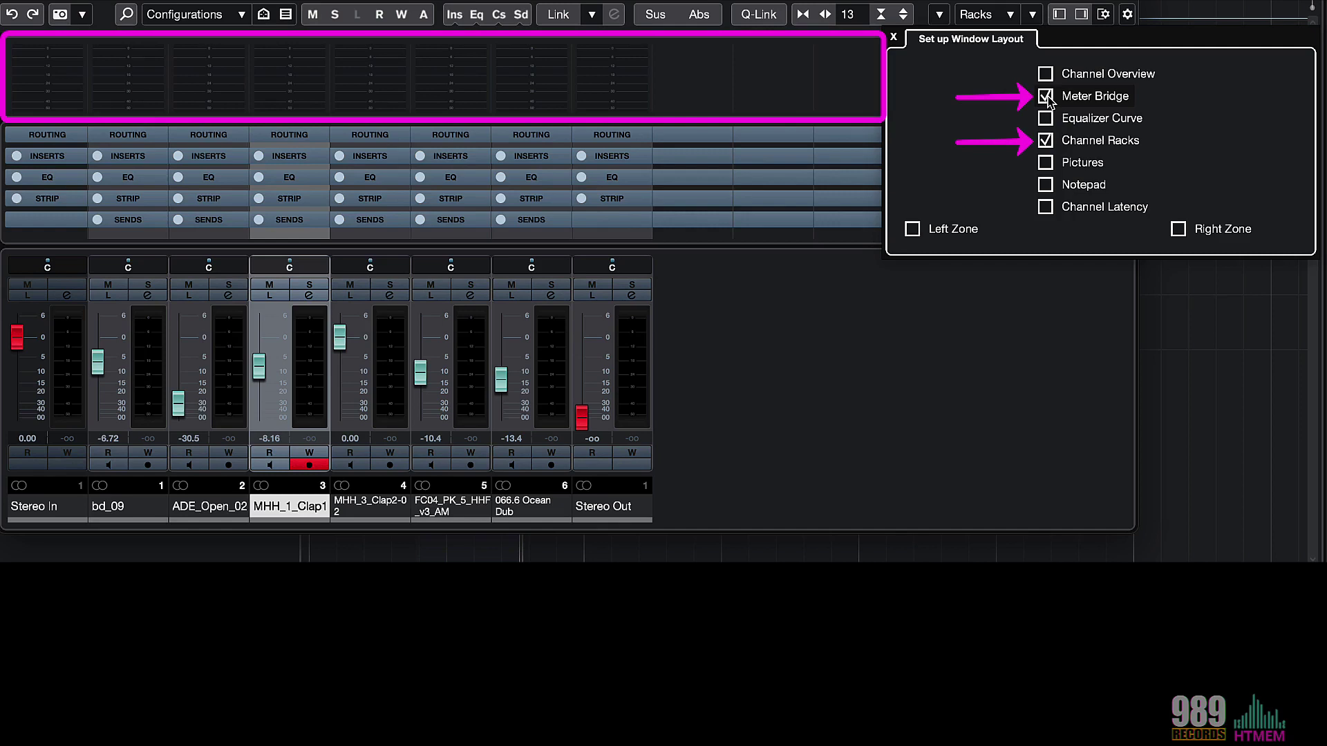
click(1010, 14)
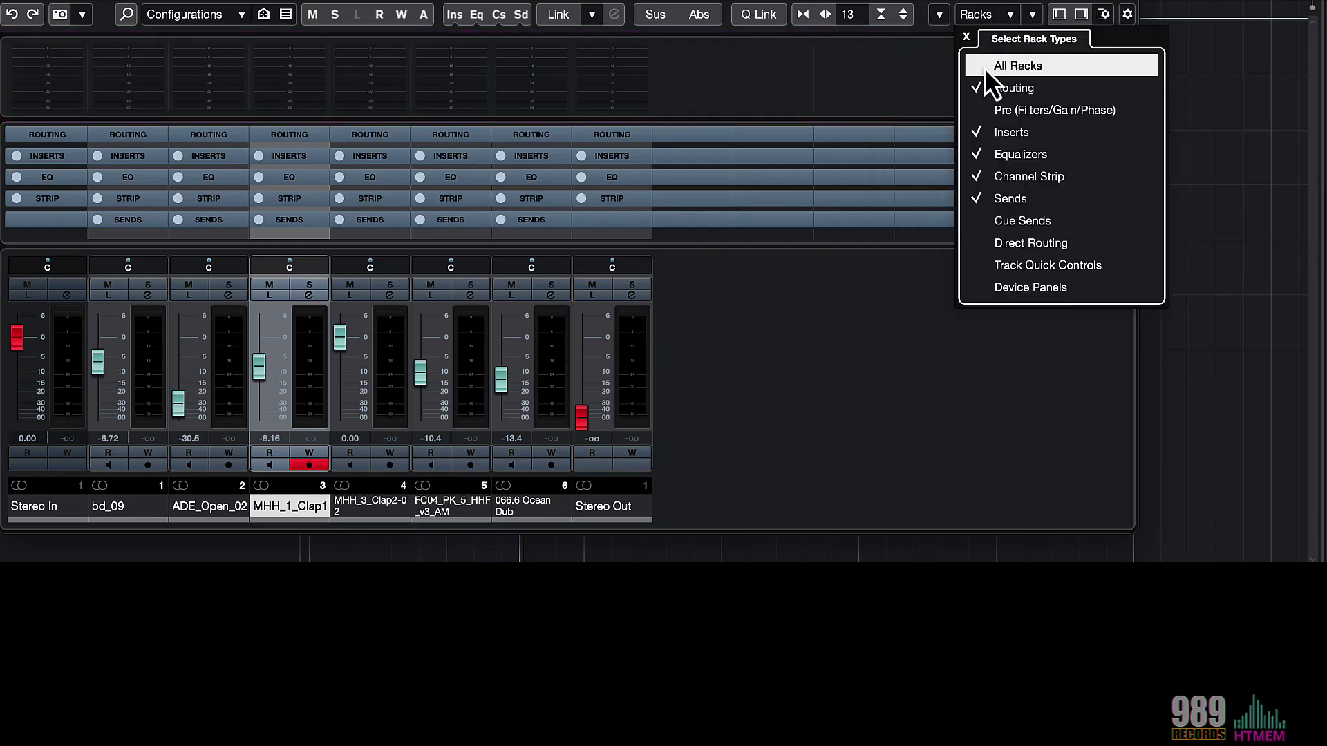
click(980, 86)
click(978, 89)
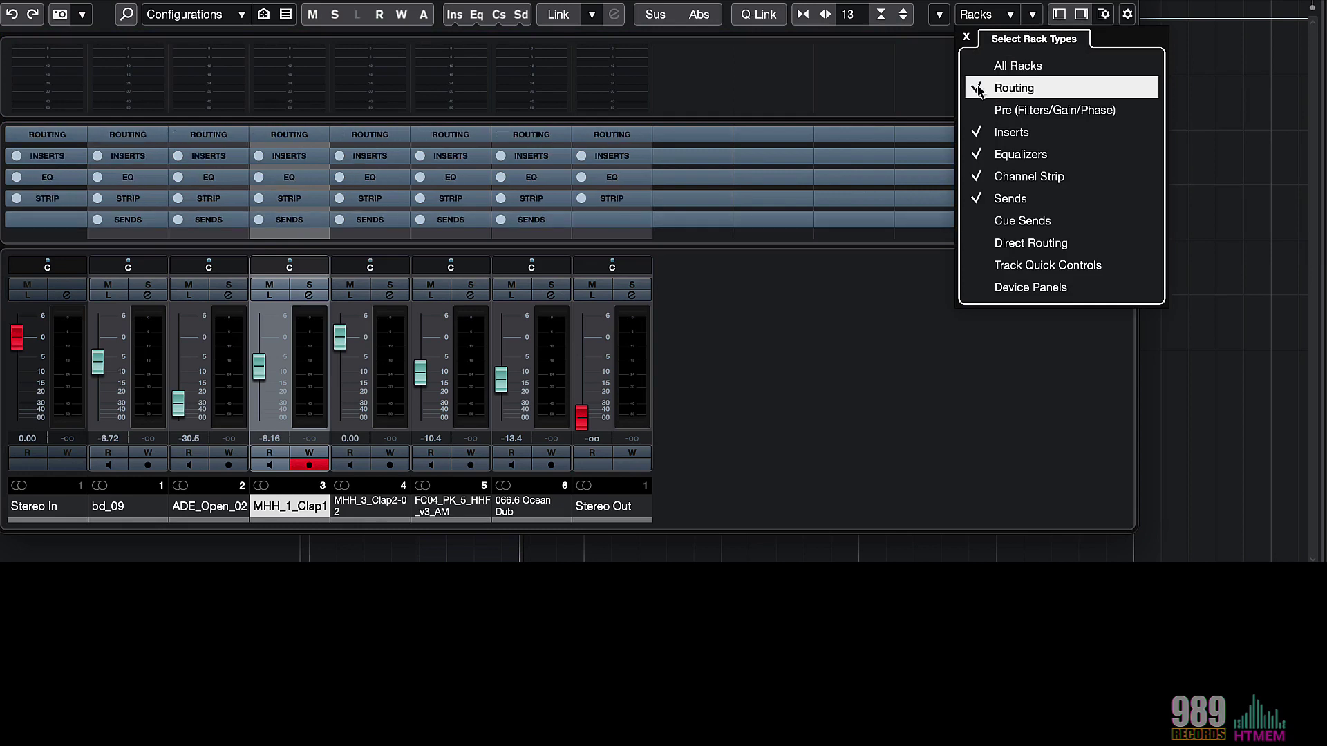
click(977, 133)
click(977, 133)
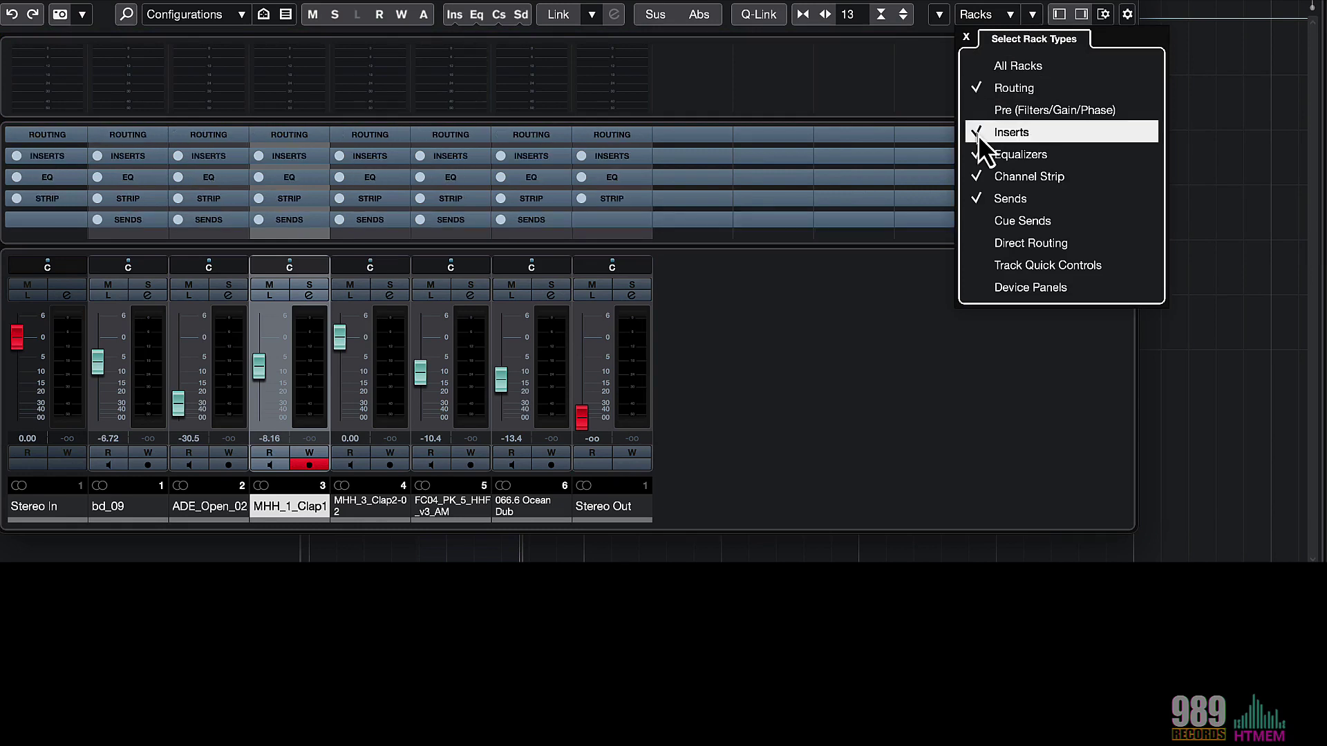
click(975, 154)
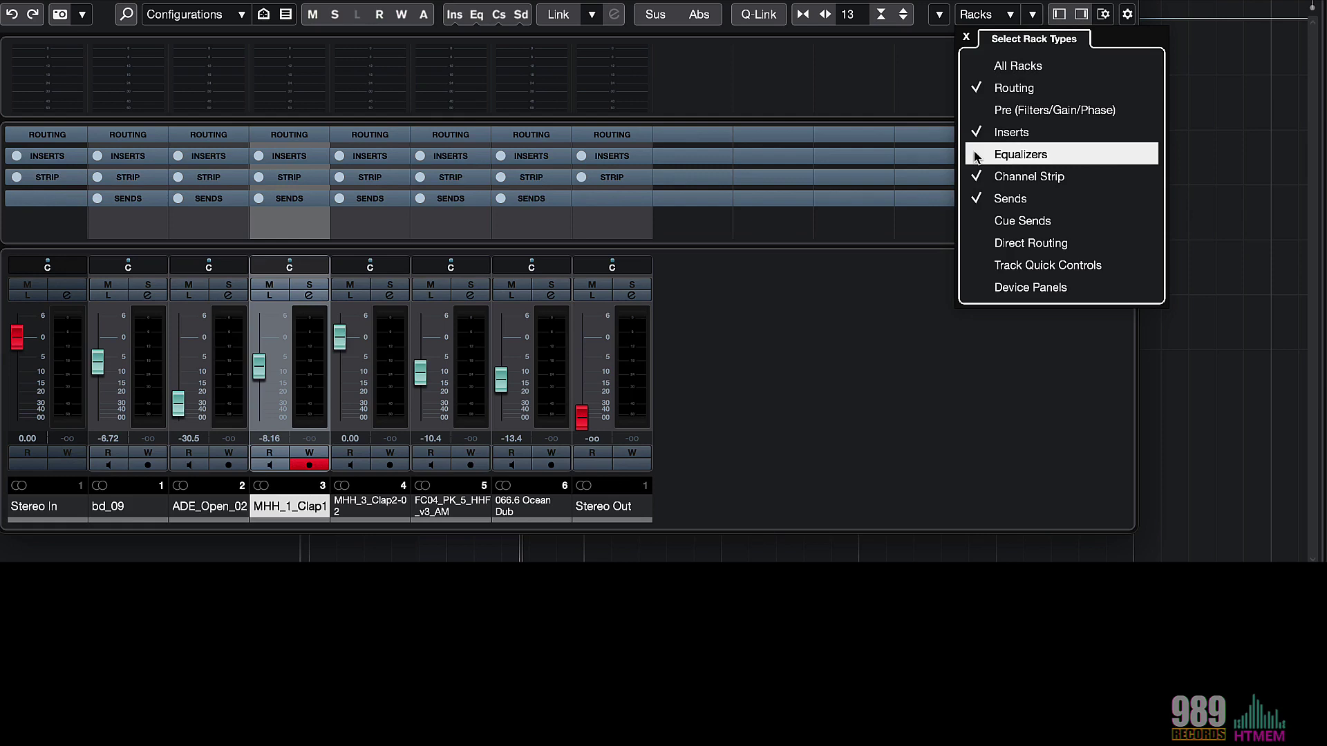
click(975, 154)
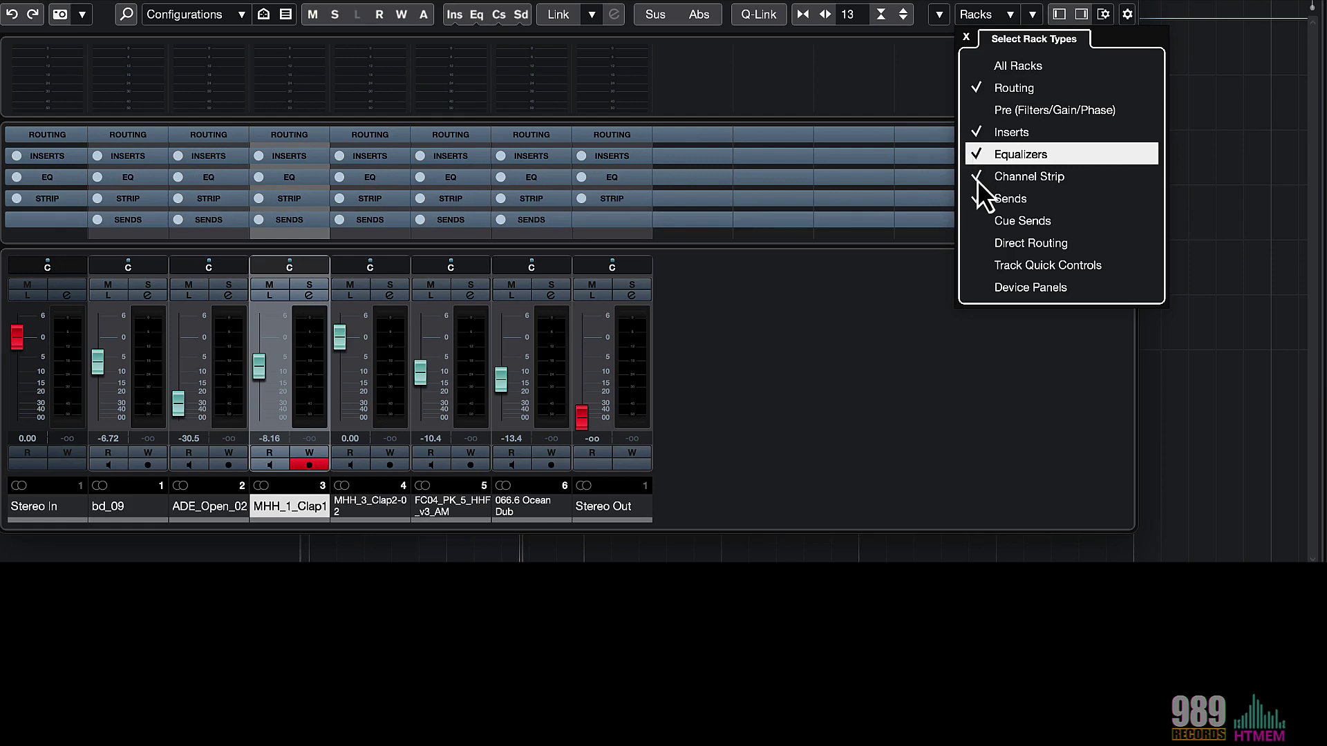
click(977, 178)
click(978, 181)
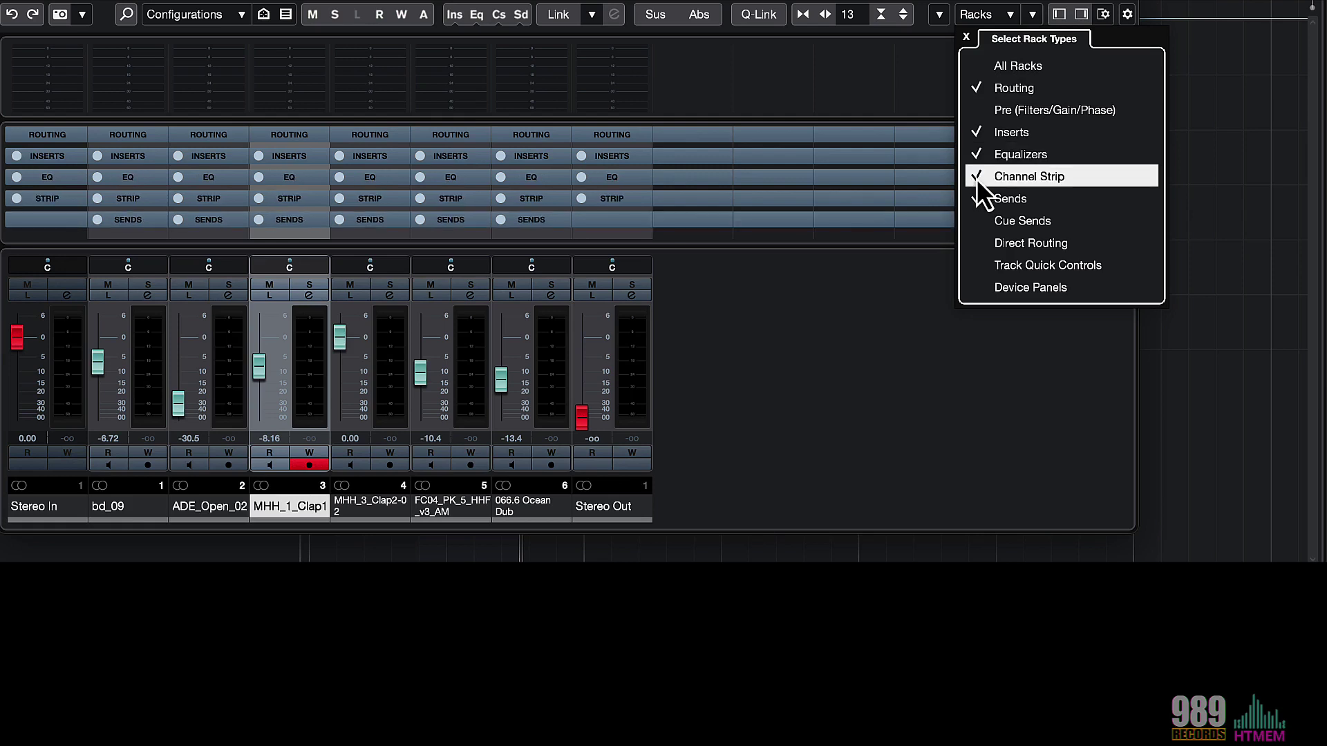
click(977, 199)
click(977, 199)
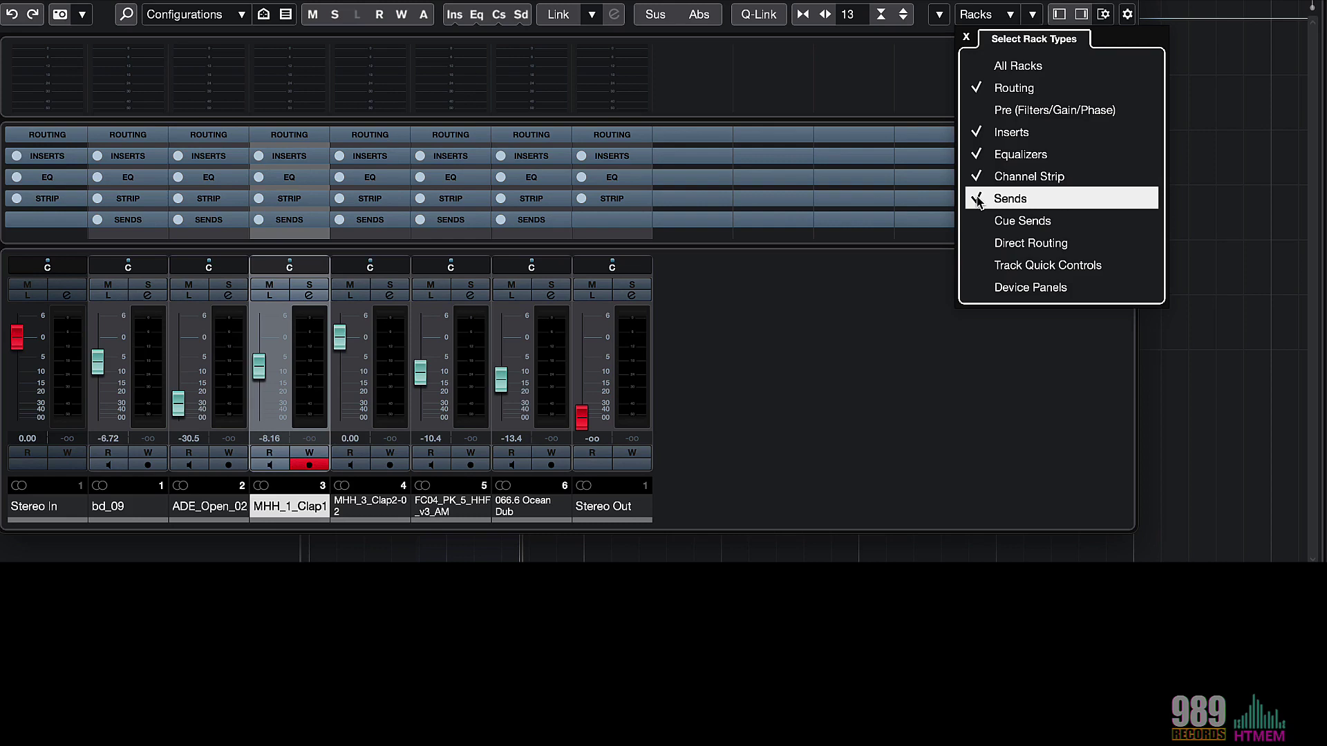
click(978, 200)
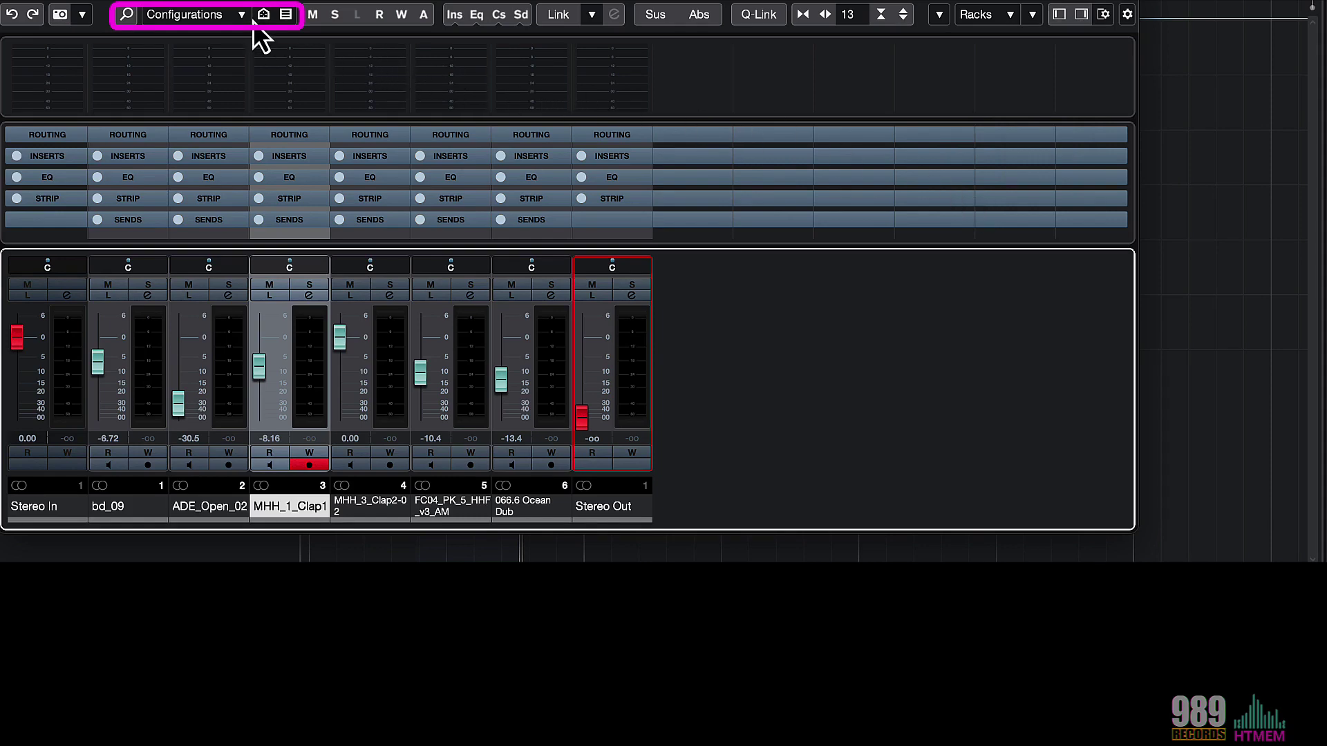
Filter out Input Channels and Output Channels from the MixConsole.
click(286, 15)
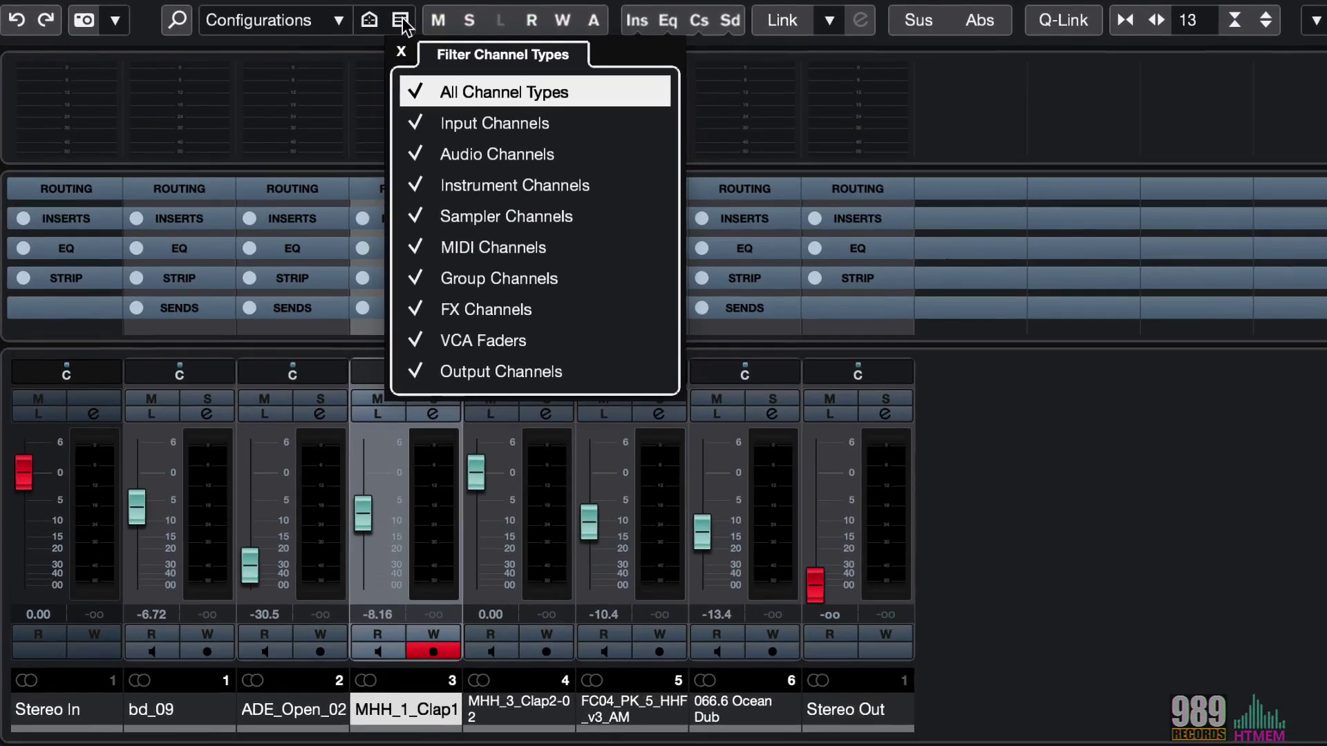
click(424, 129)
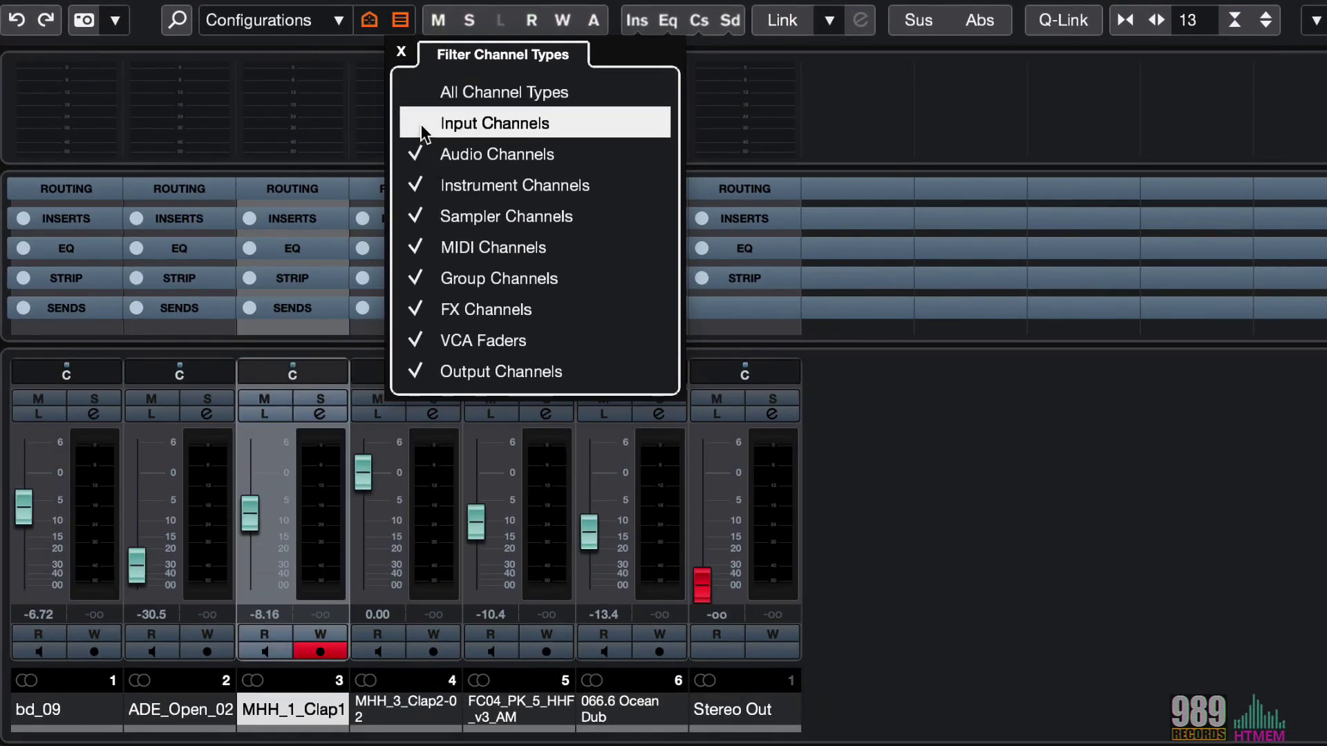
click(423, 376)
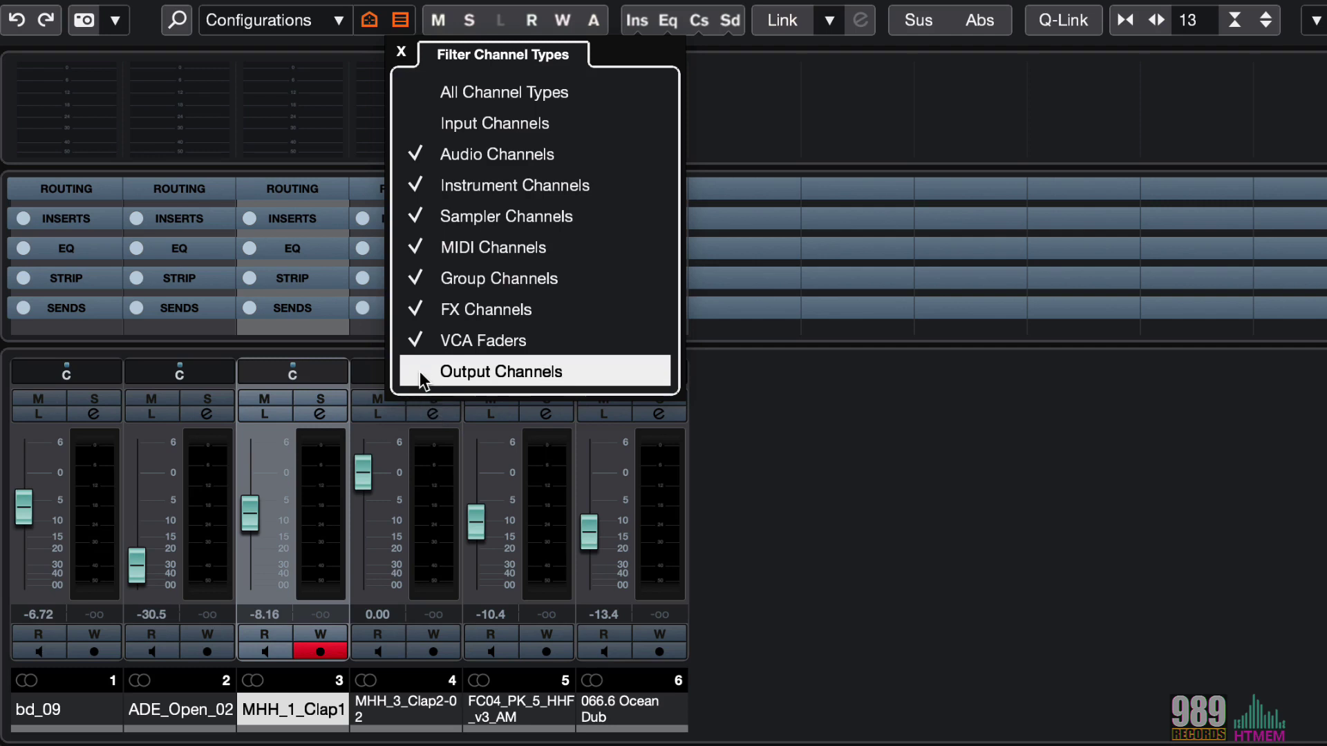
click(339, 31)
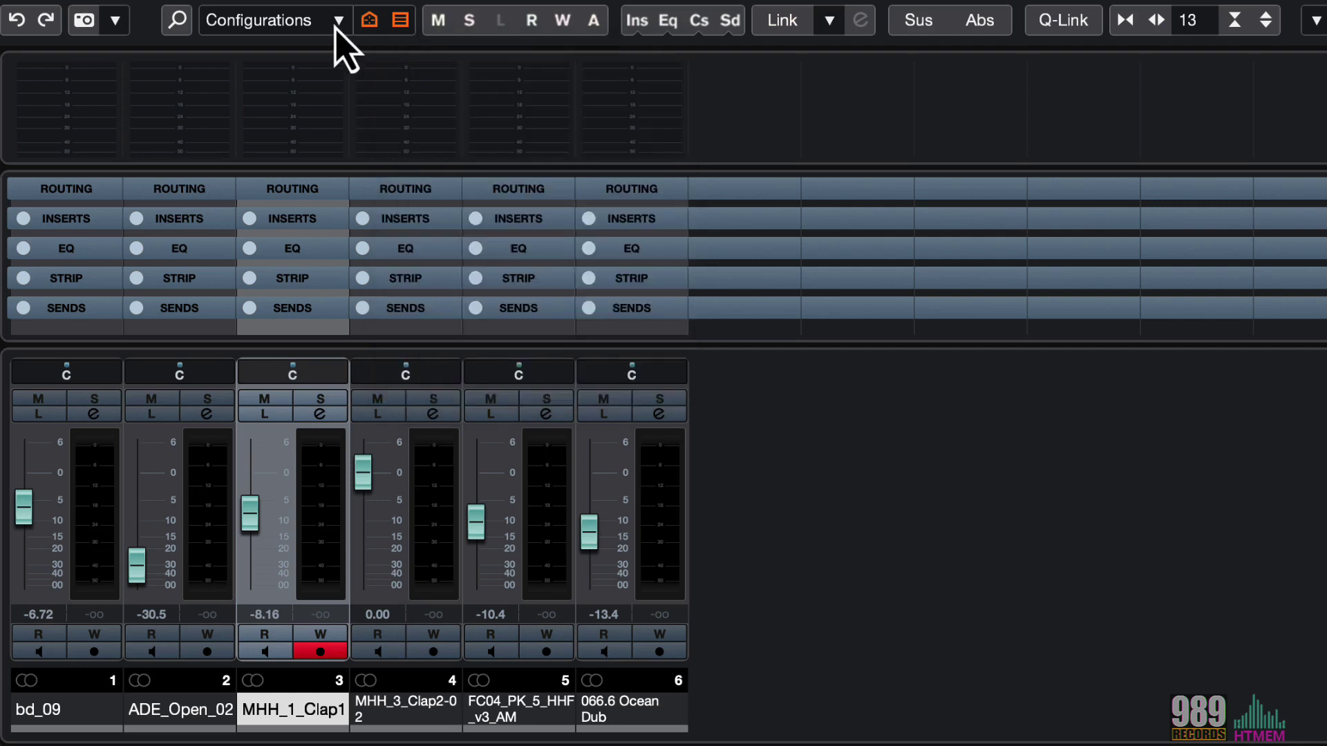
Save the current channel view as a new configuration named 'no busses'.
click(337, 27)
click(346, 51)
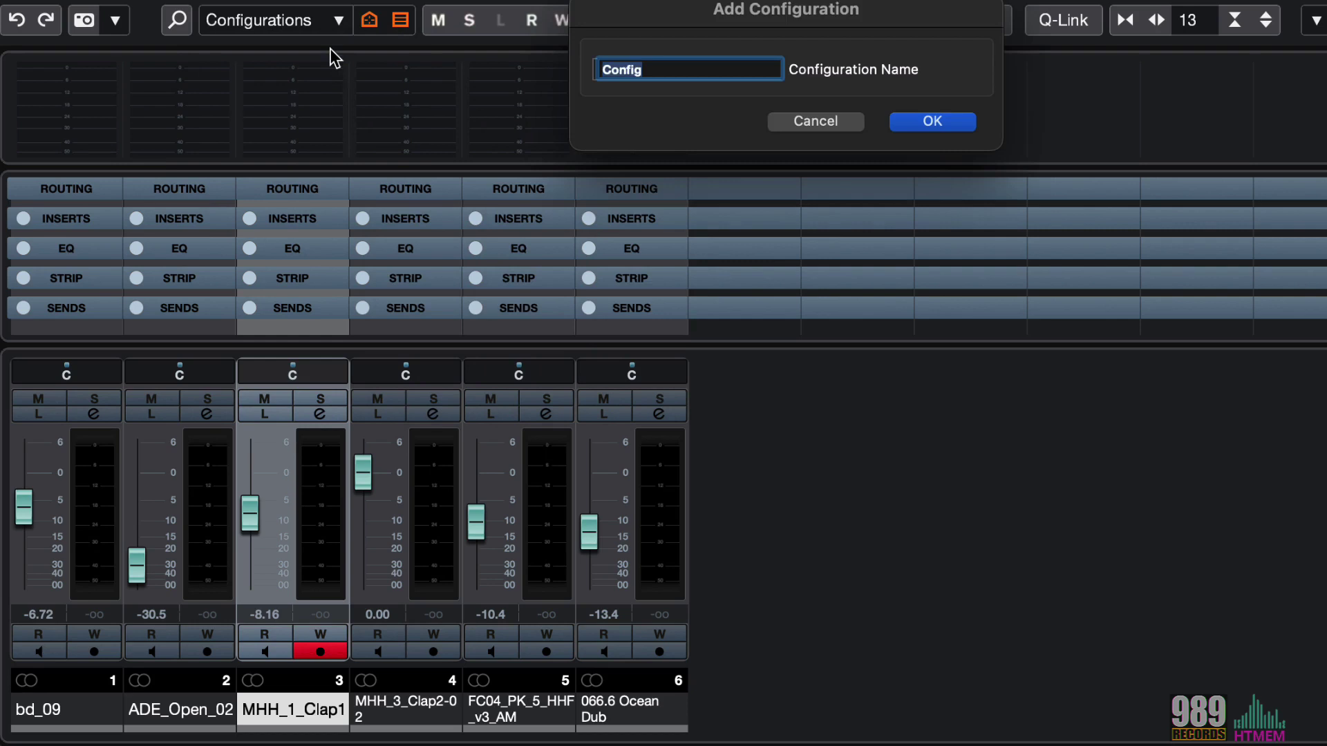
text(no busses)
key(Return)
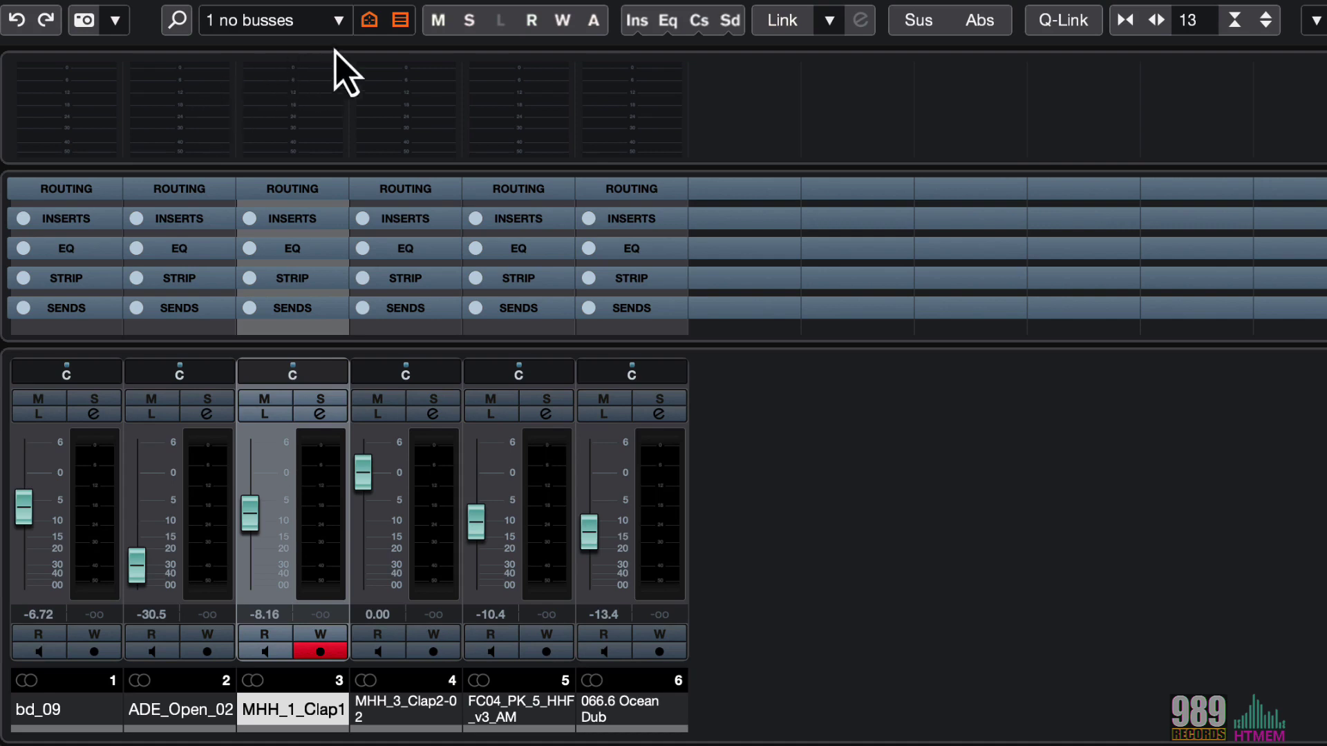
click(400, 21)
Hide Audio Channels and save that view as a configuration named 'no audio'.
click(427, 158)
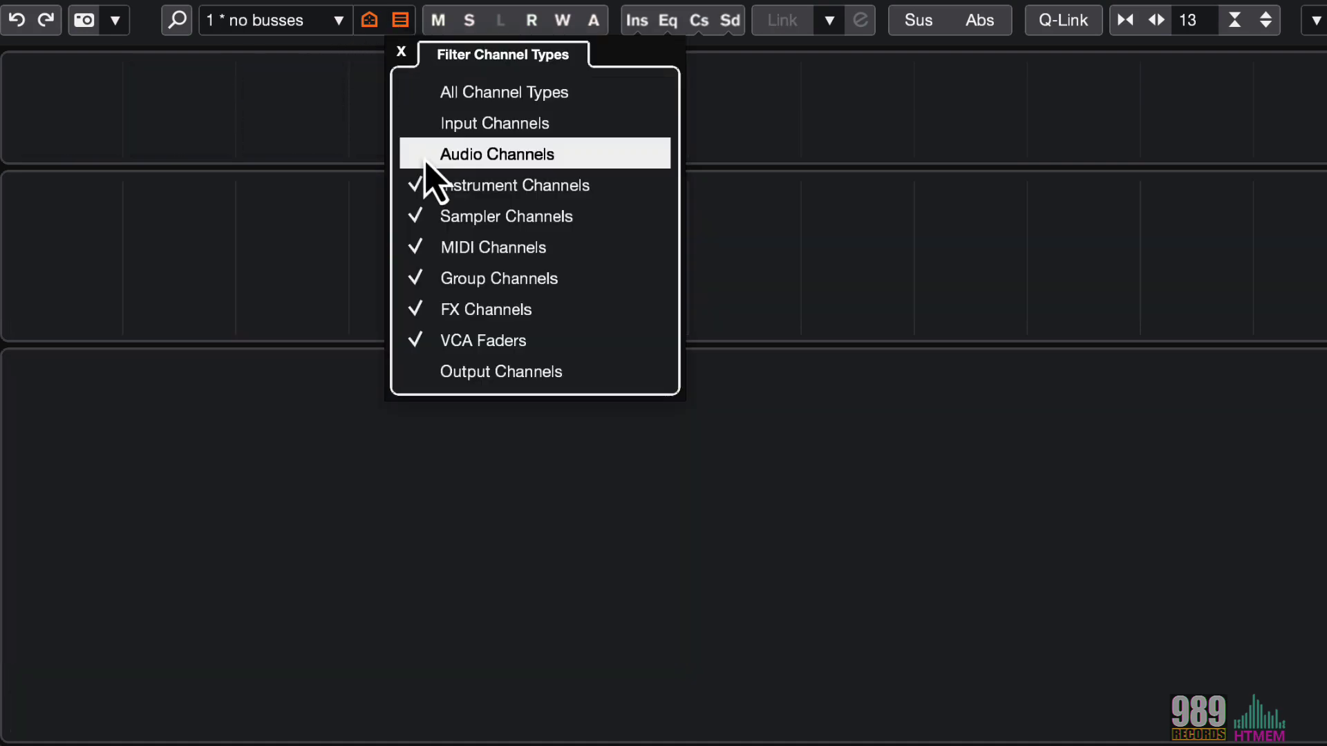
click(339, 21)
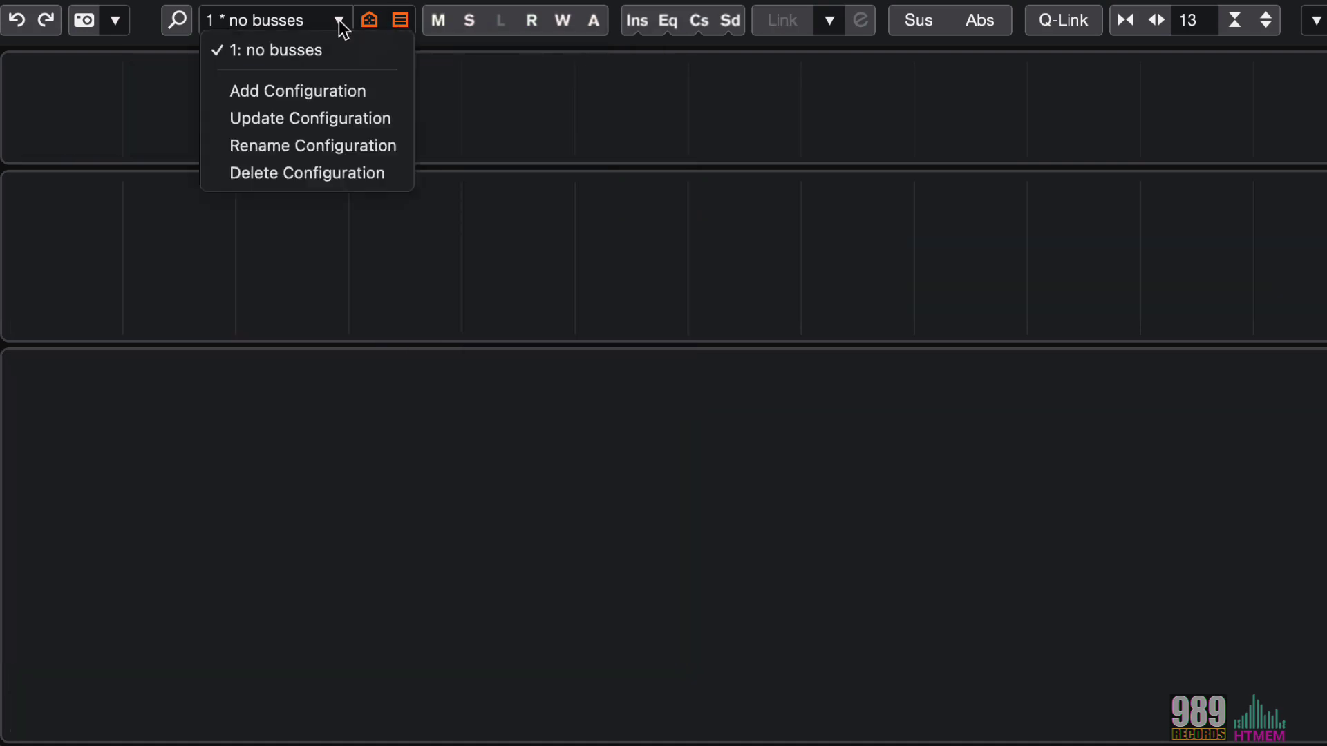
click(342, 100)
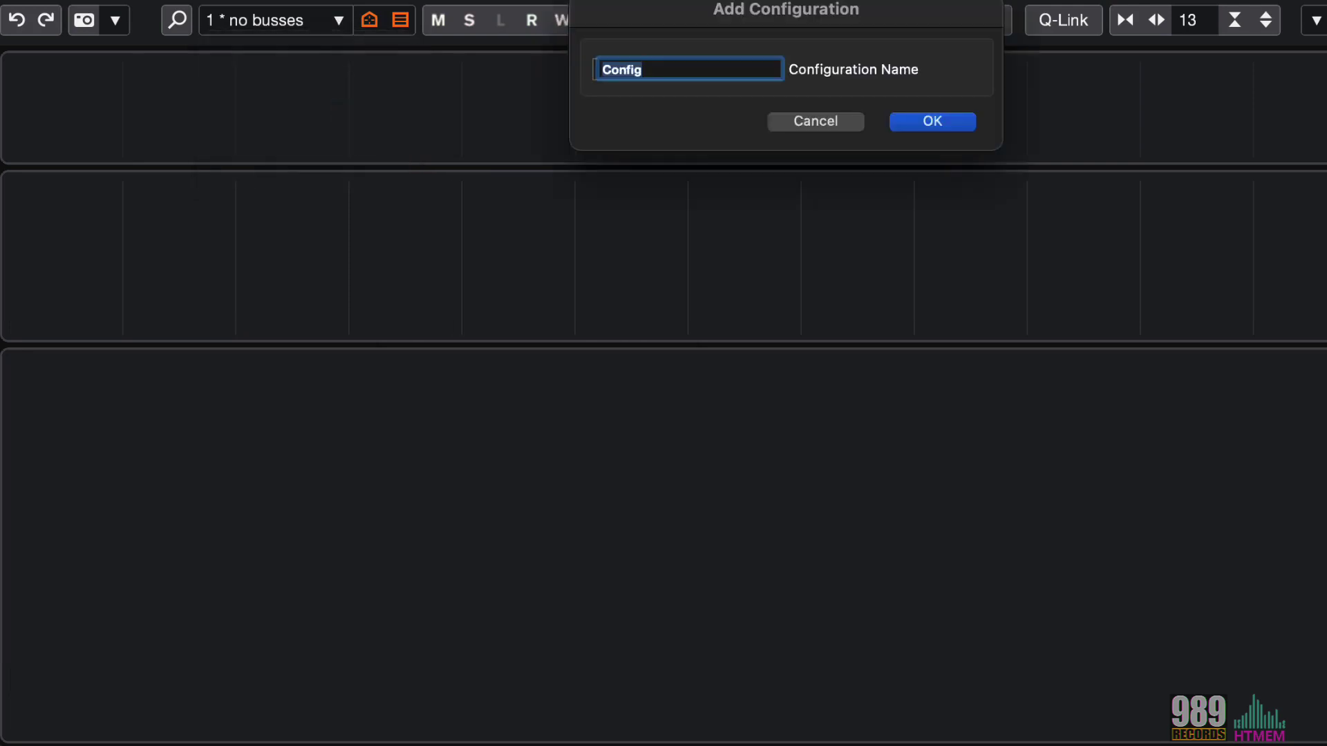
text(no audio)
key(Return)
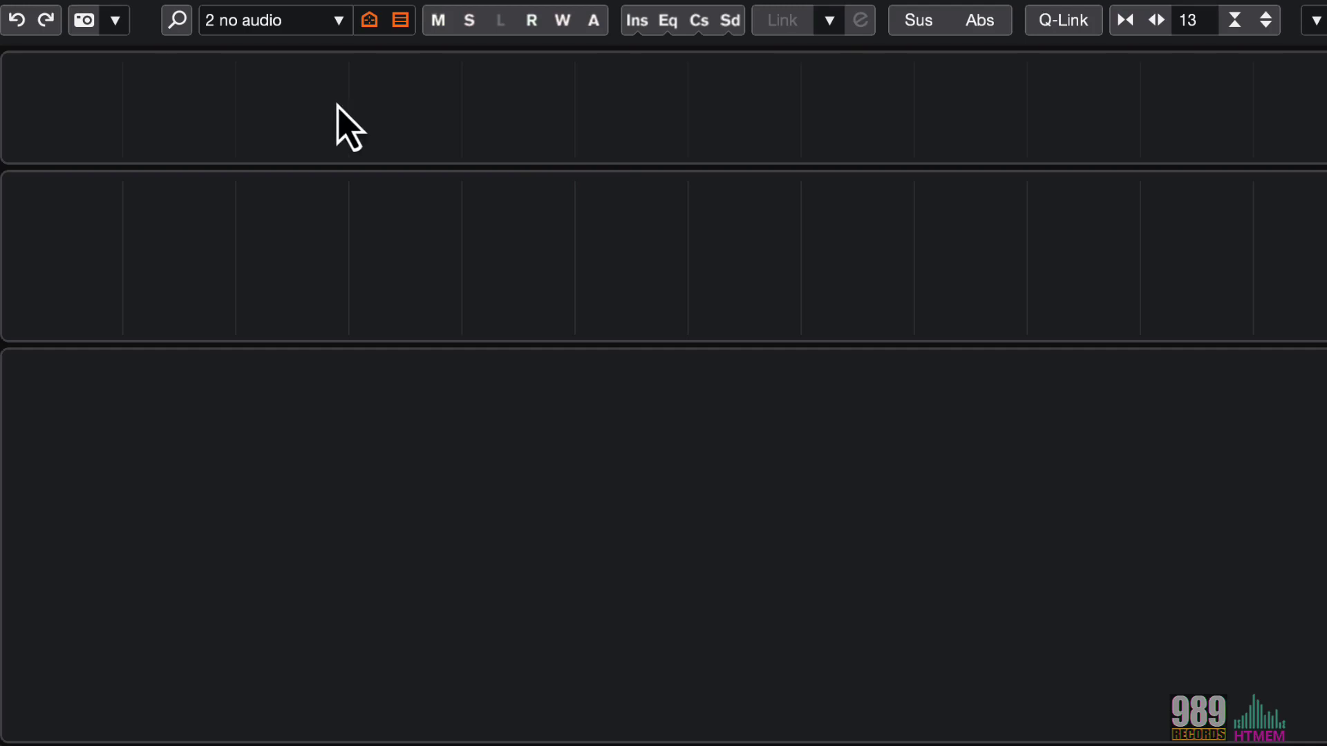
Switch to configuration 1: no busses, then to 2: no audio.
click(337, 21)
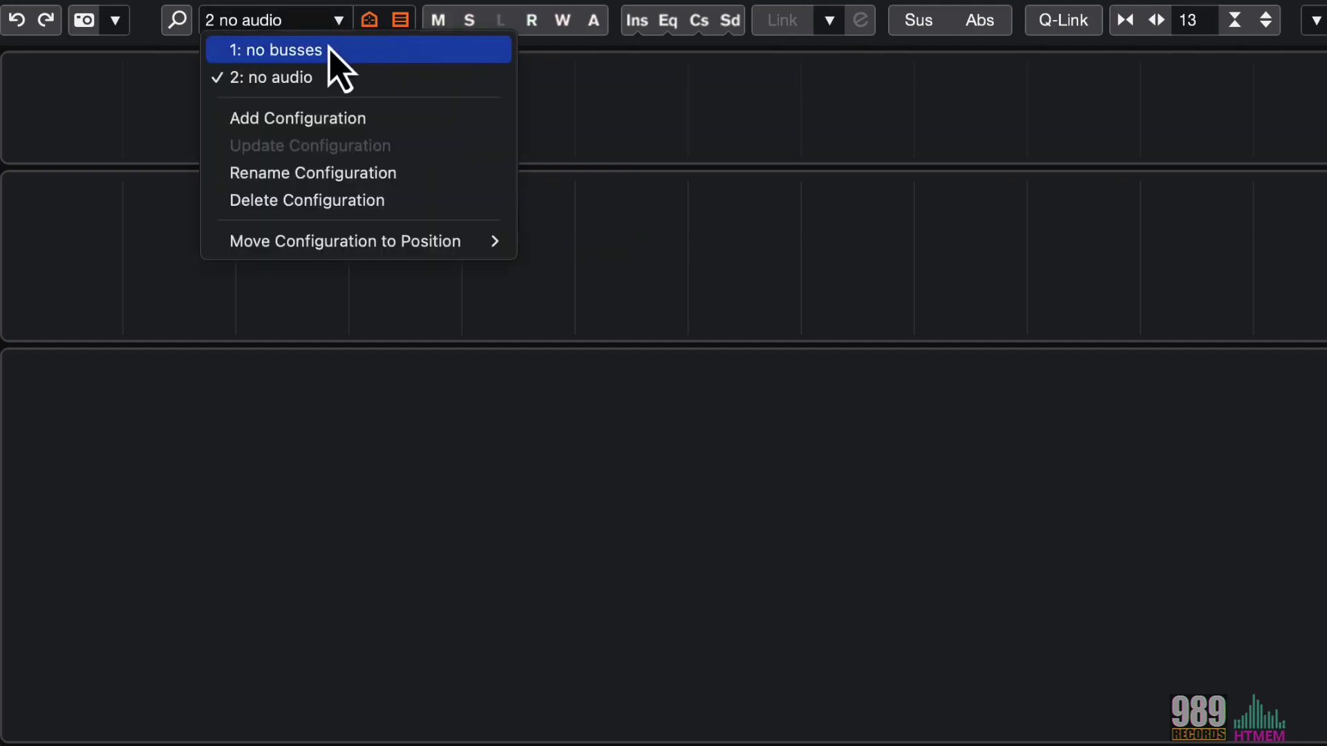
click(338, 49)
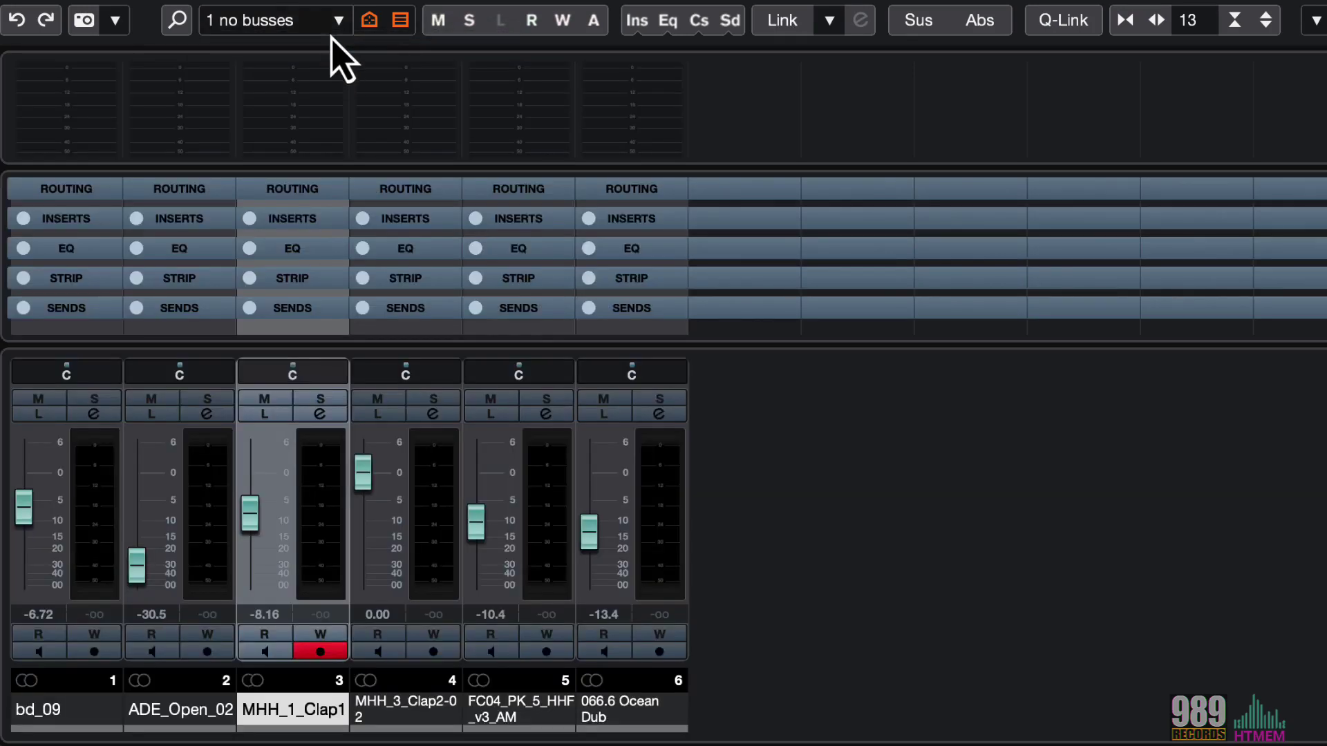
click(331, 19)
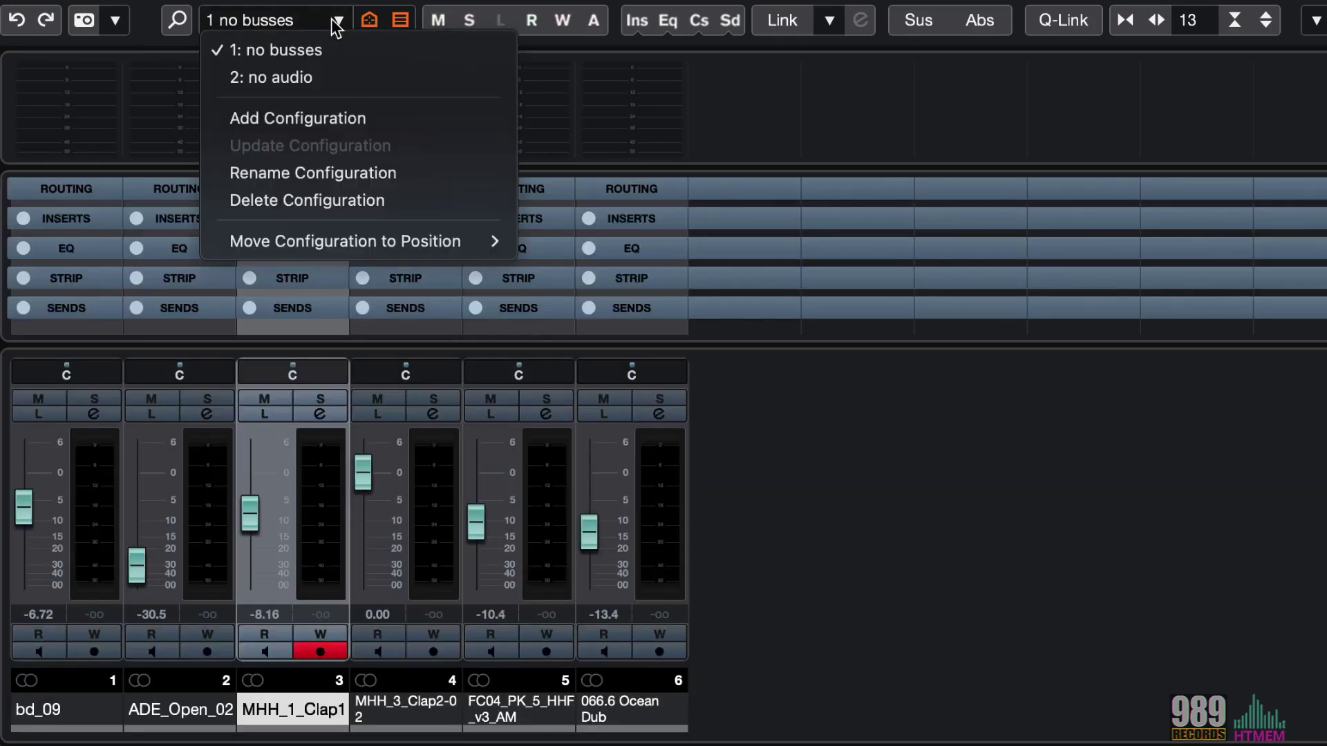
click(323, 78)
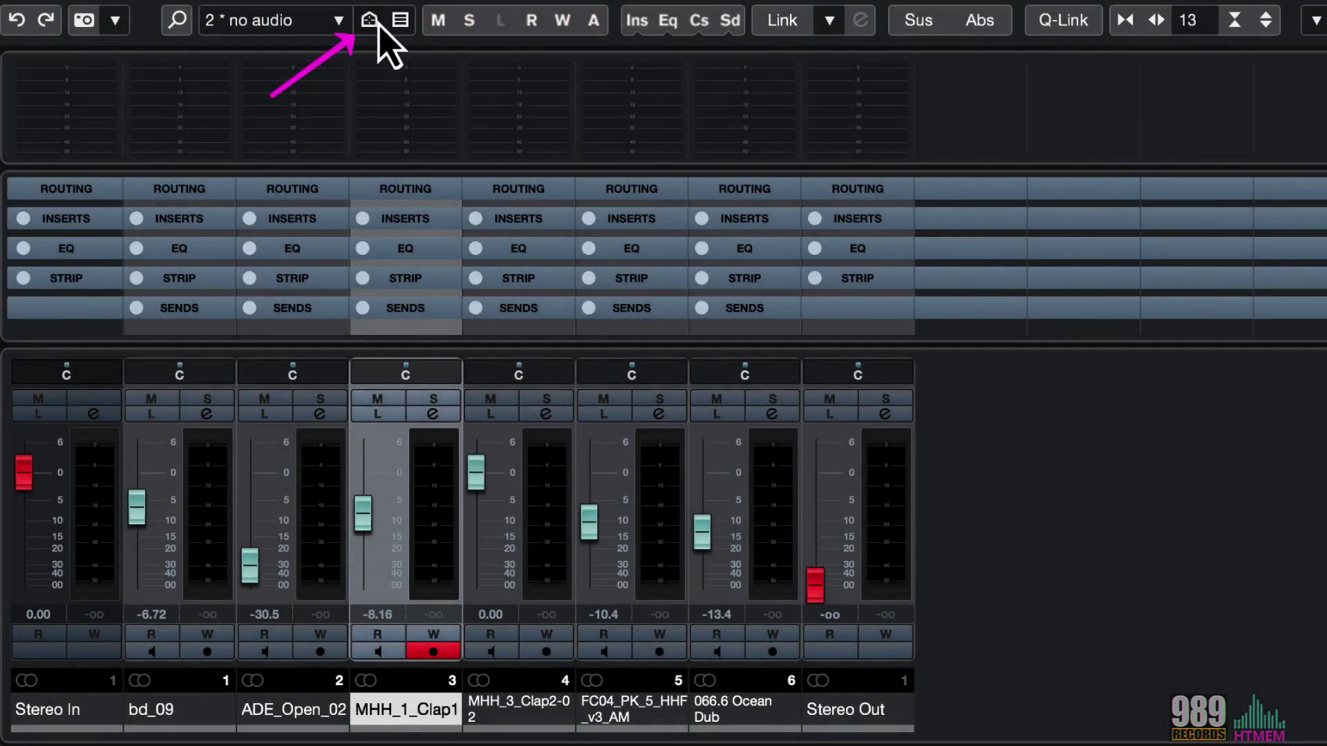
click(373, 23)
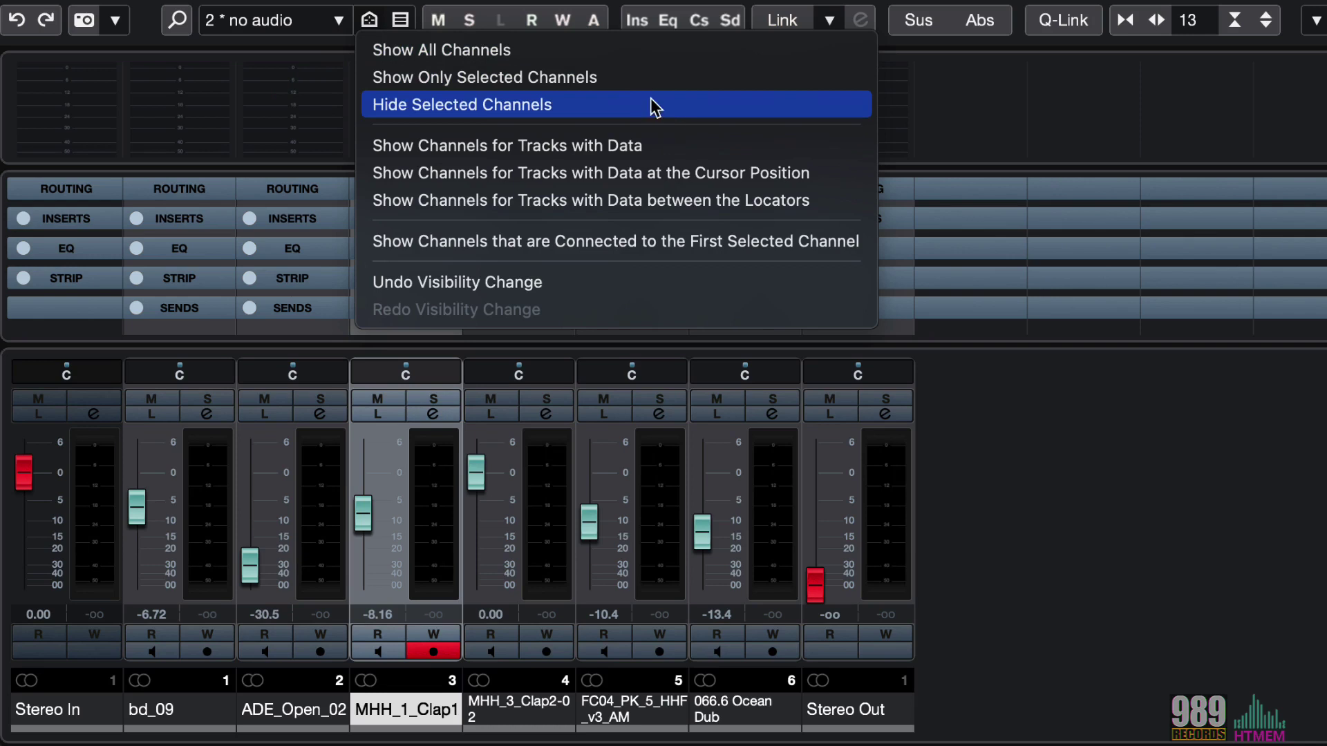
key(Escape)
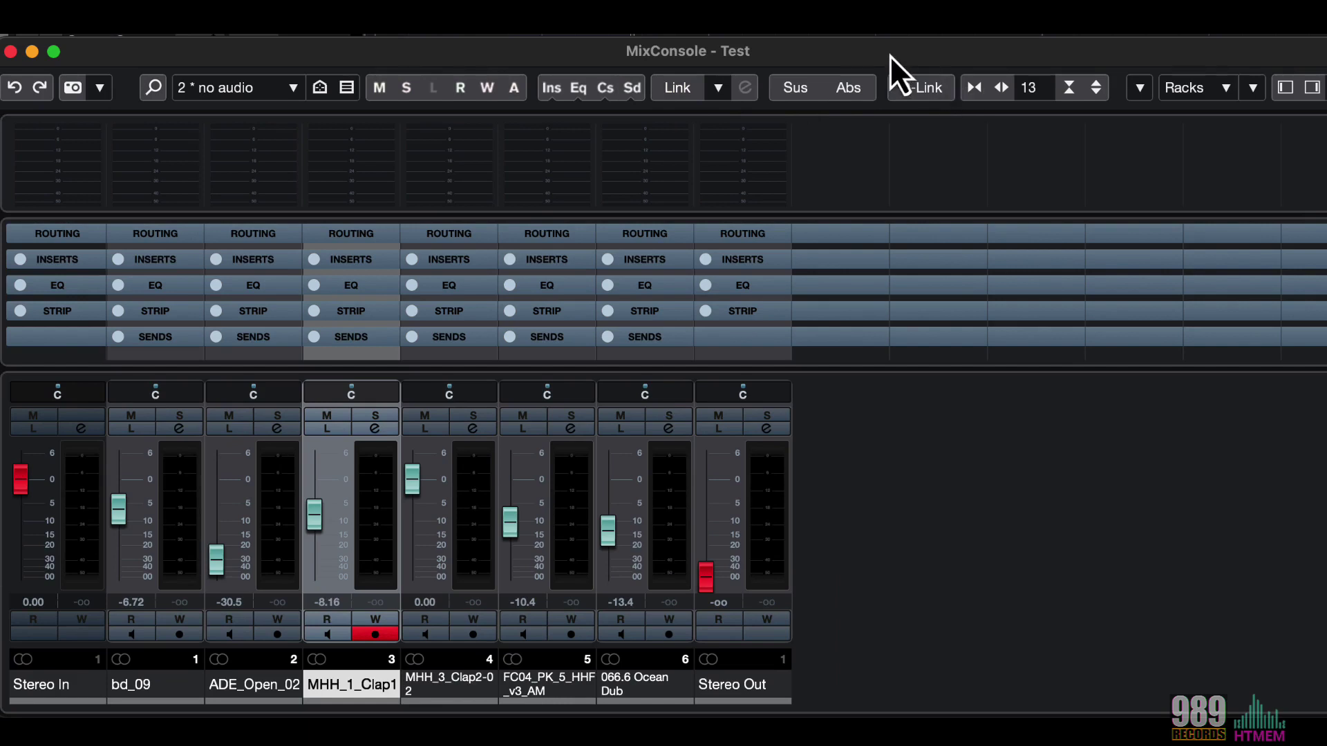
right_click(1115, 111)
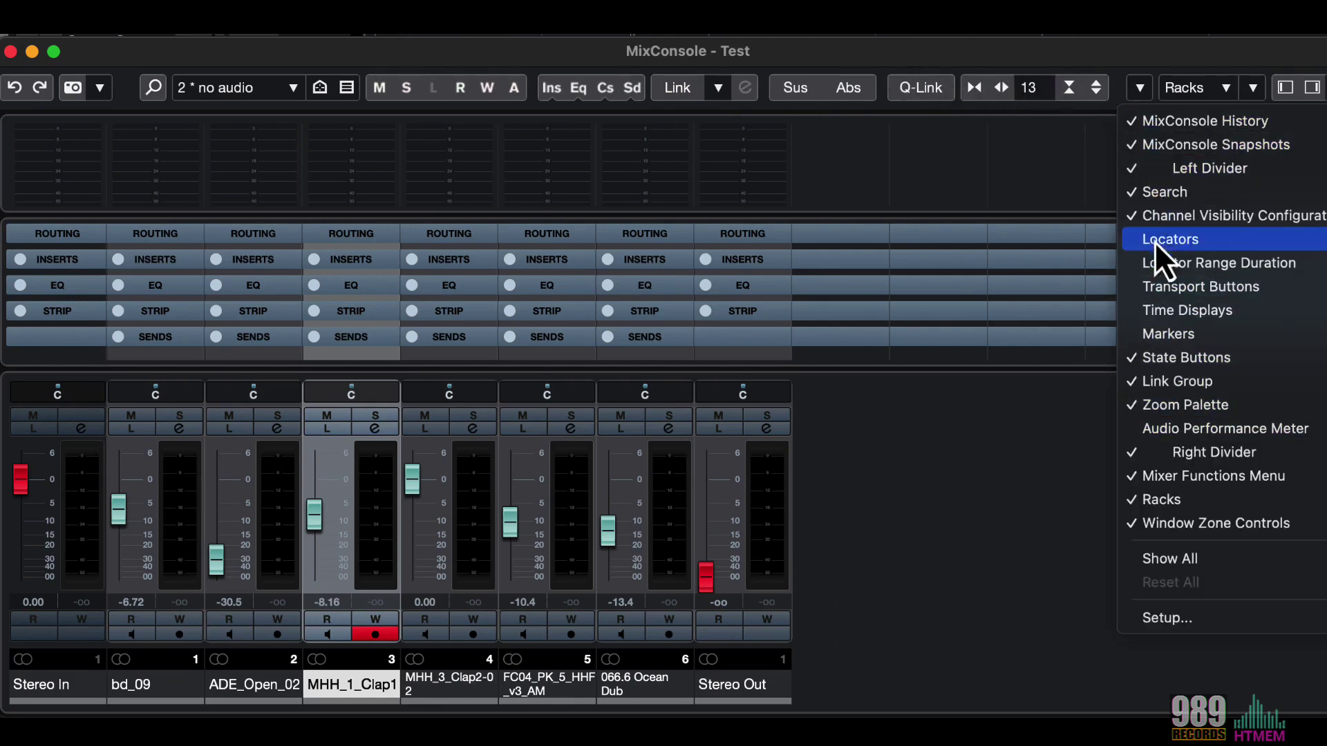
click(1156, 166)
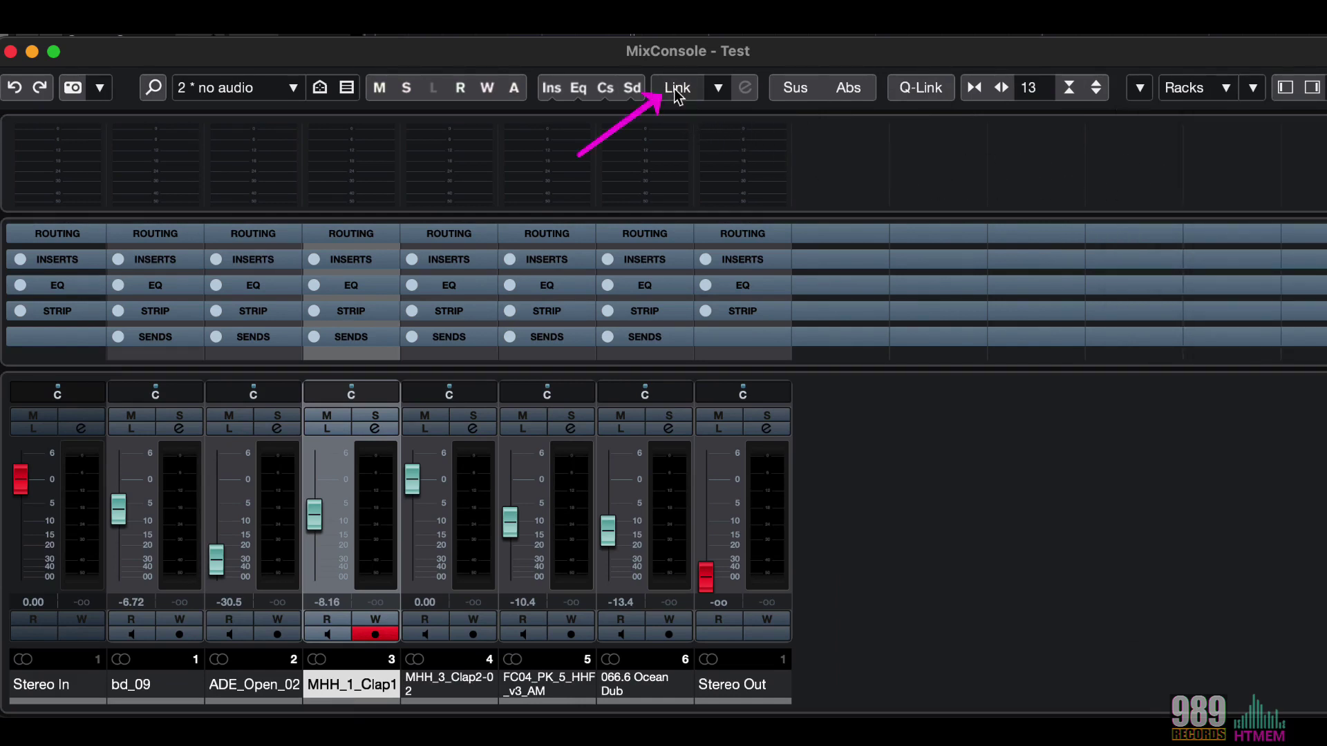
Add MHH_3_Clap2-02 to the clap selection and bring up Link Group Settings proposing Link 1.
shift+click(443, 691)
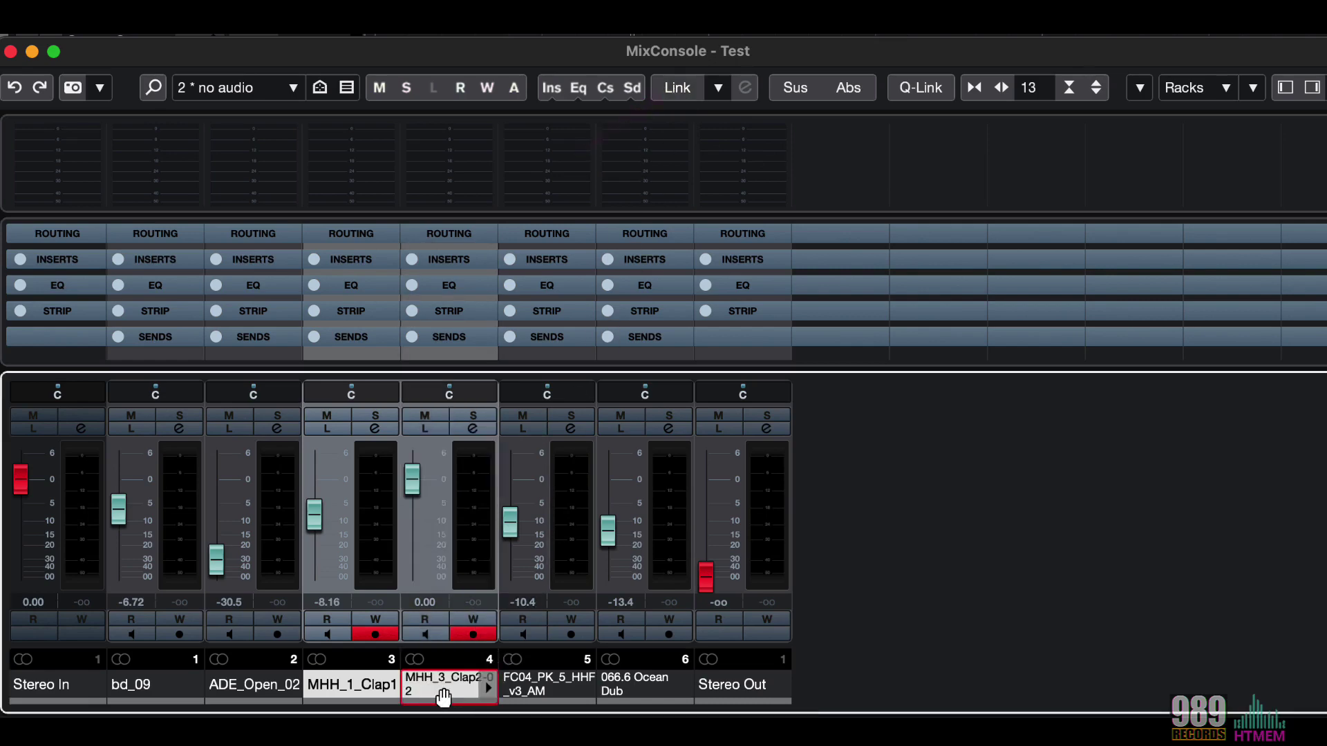
click(674, 88)
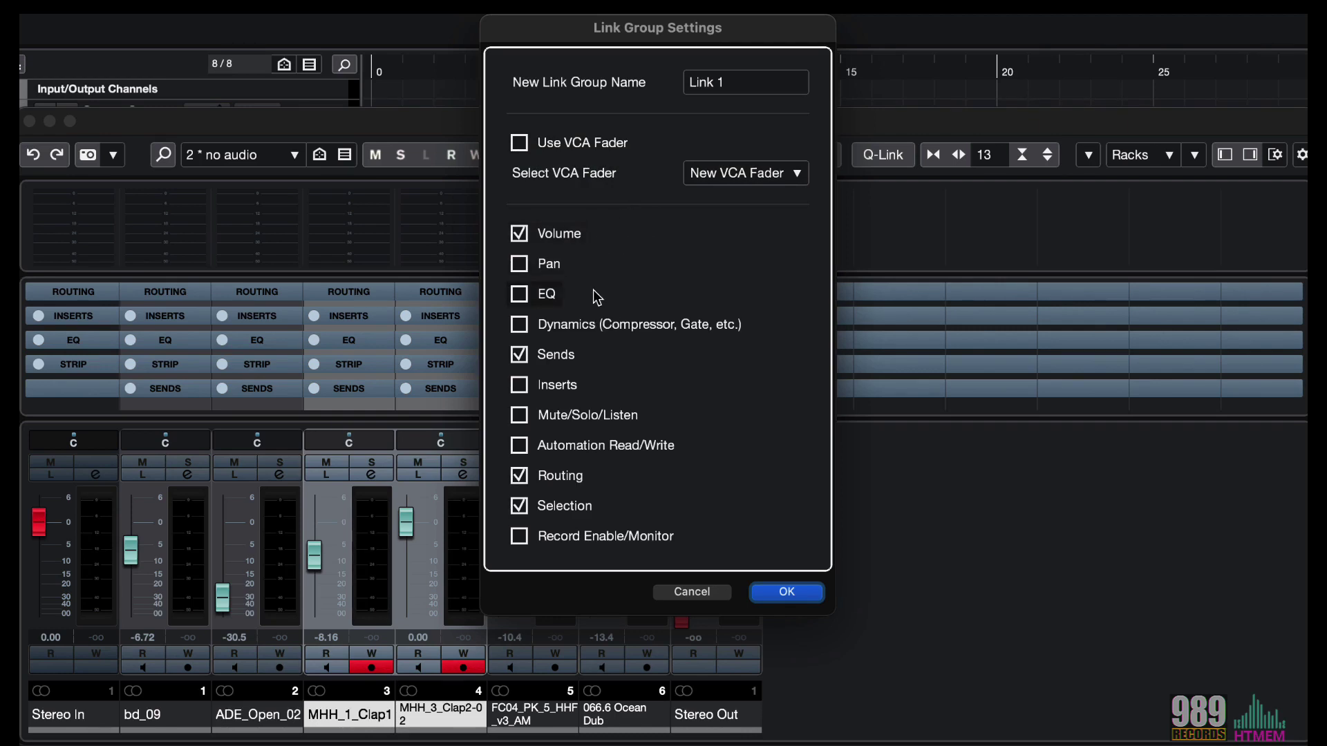
Cancel Link Group Settings and select channels bd_09 through 066.6 Ocean Dub.
click(709, 598)
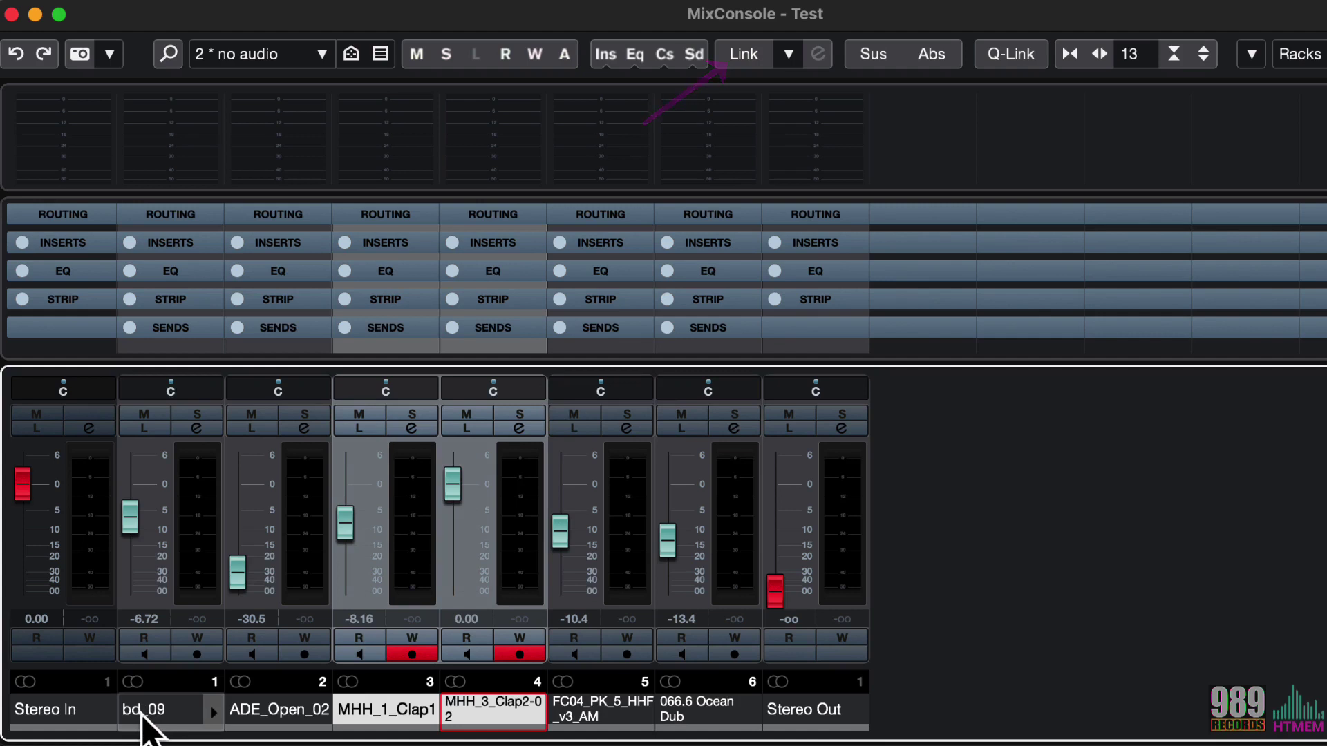
click(143, 715)
shift+click(694, 723)
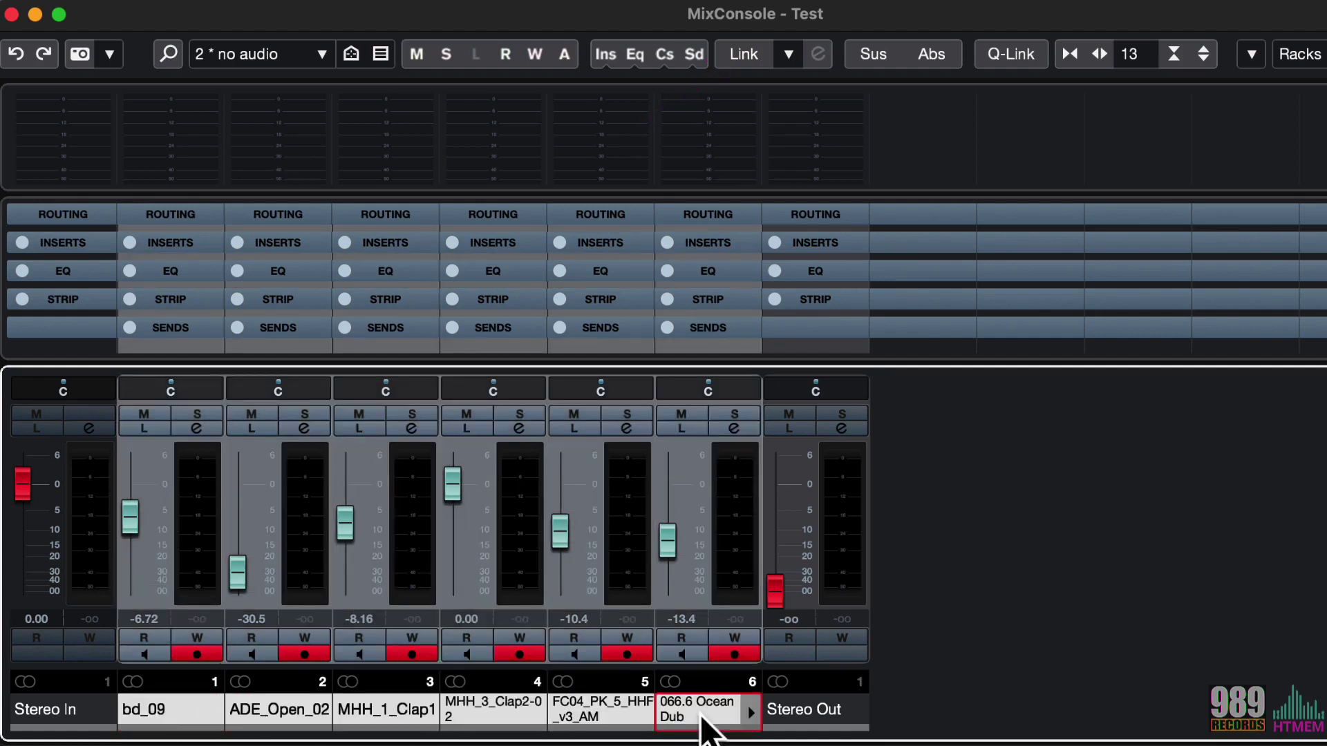
Enable Q-Link and lower the six linked faders together by about 0.5 dB.
click(1034, 63)
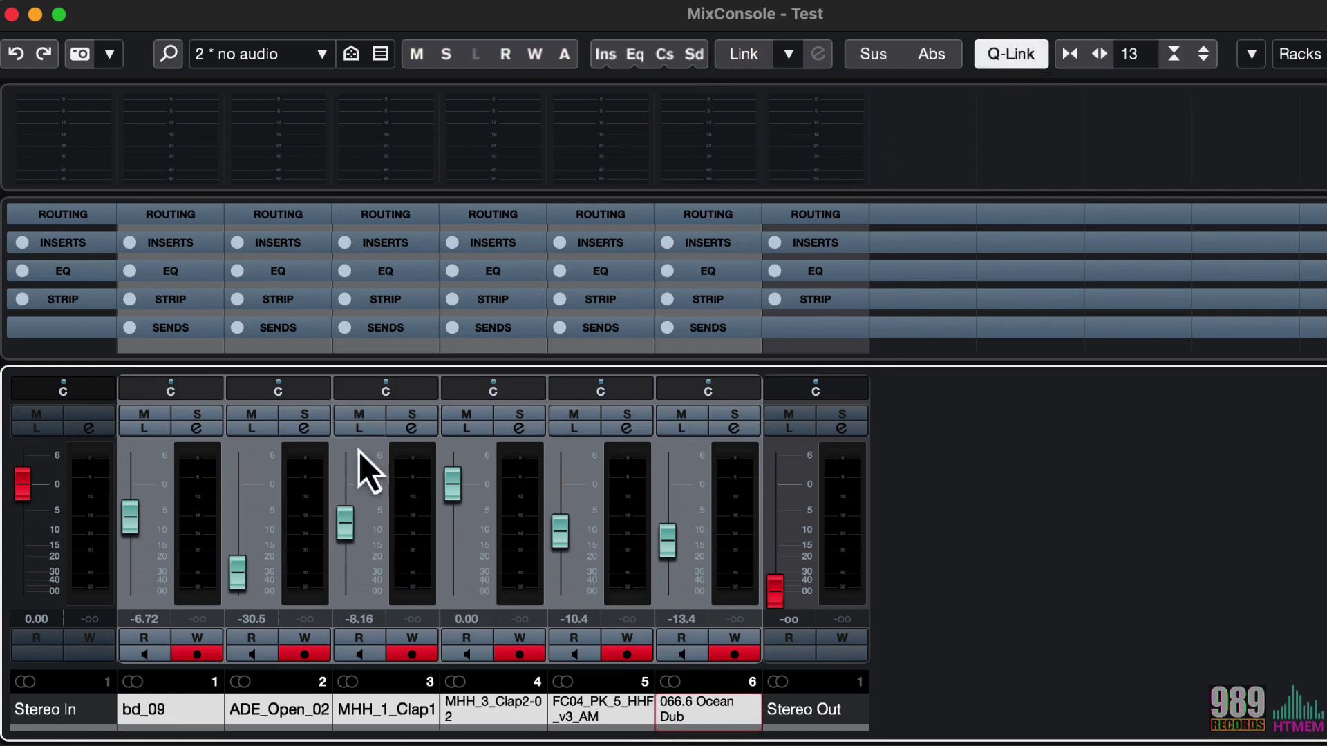
mouse_move(241, 599)
mouse_down()
mouse_move(239, 584)
mouse_move(243, 596)
mouse_up()
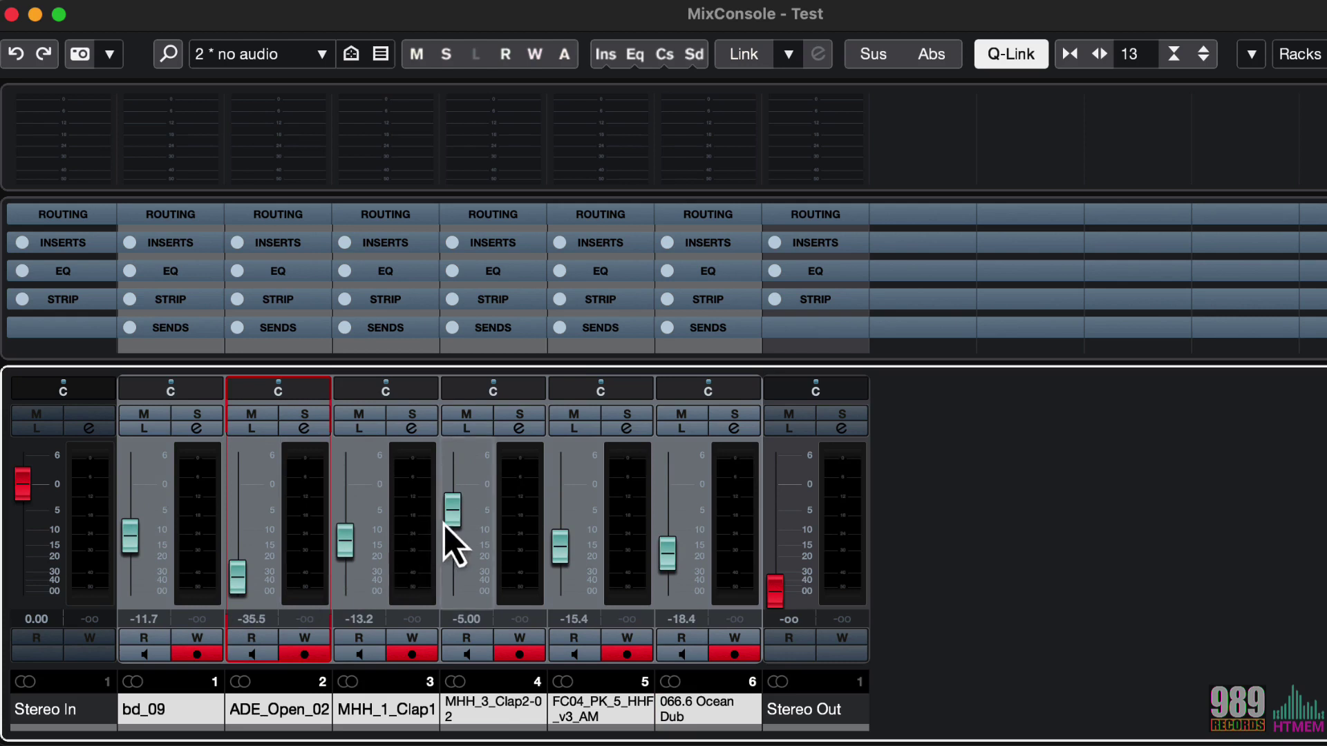
drag(448, 539, 470, 501)
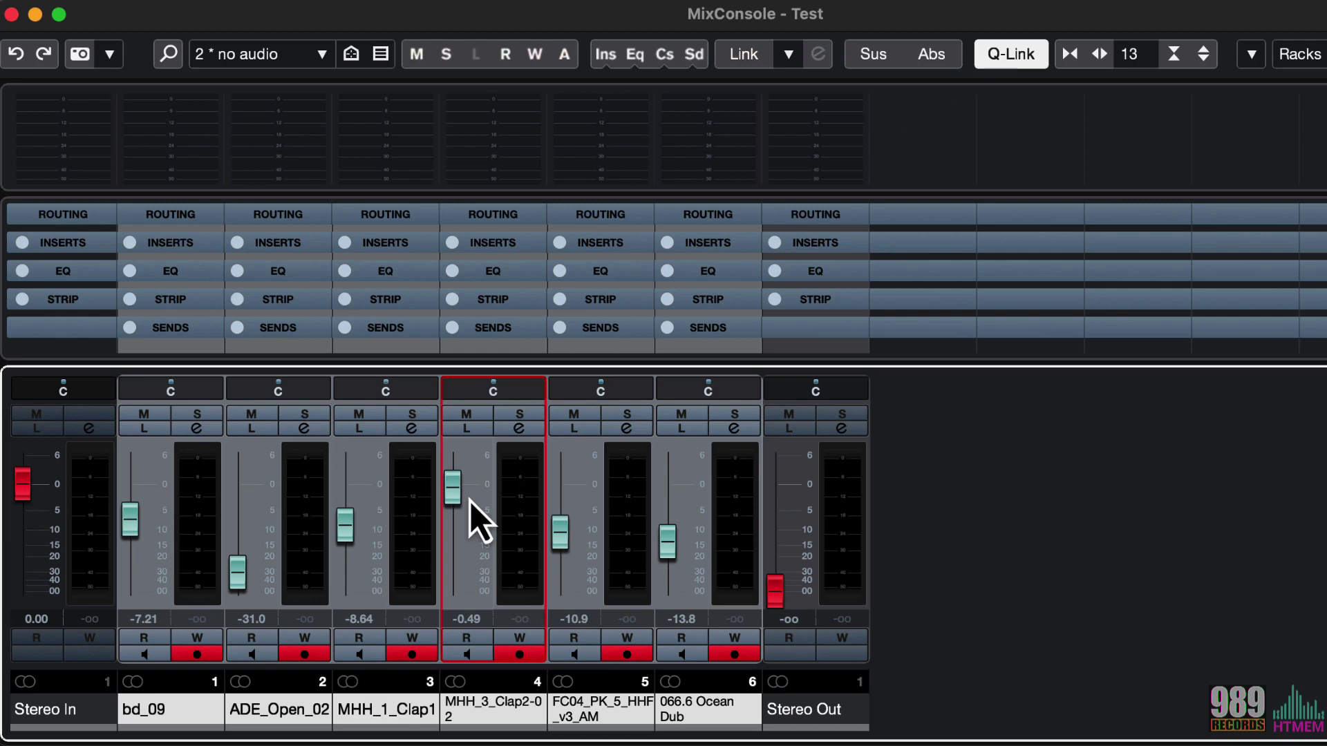
Set all six linked faders to -5.55 dB with Abs, then unlink and drop FC04_PK_5_HHF_v3_AM to -17.4.
click(948, 64)
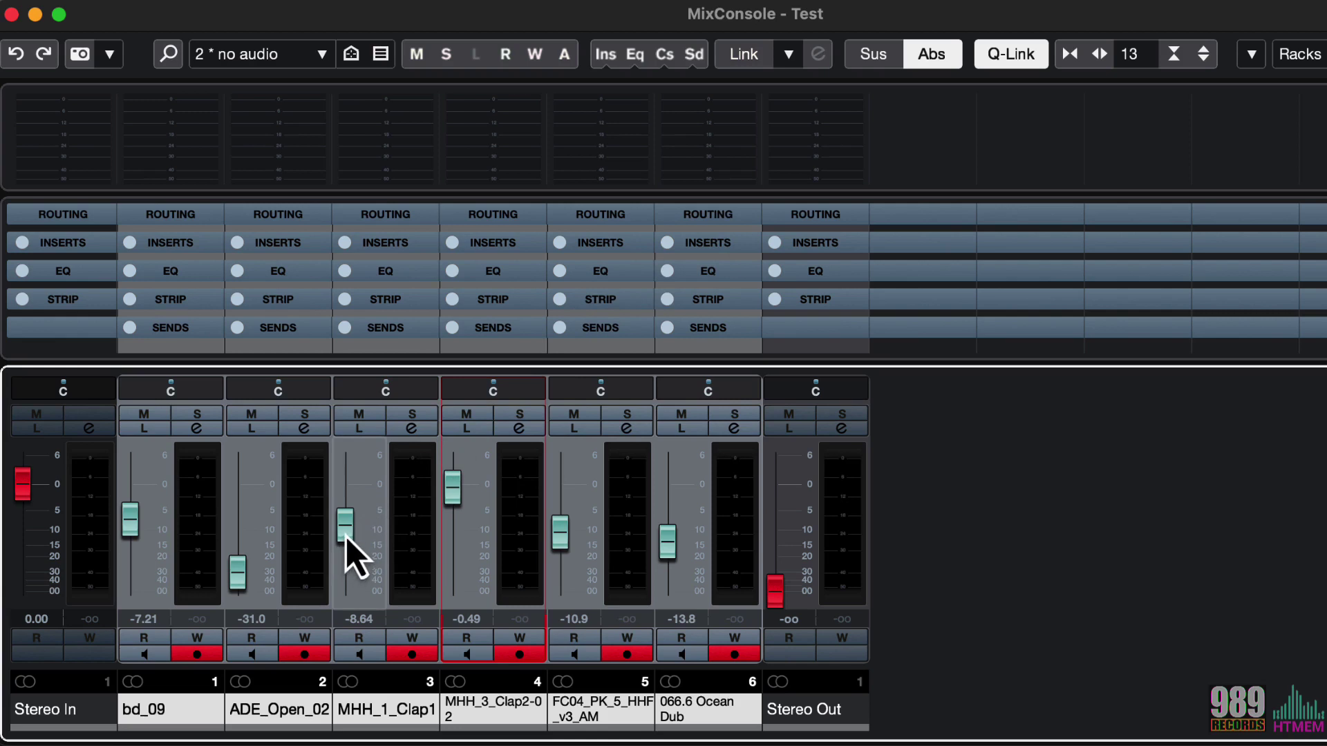
mouse_move(346, 537)
mouse_down()
mouse_move(350, 569)
mouse_move(354, 525)
mouse_up()
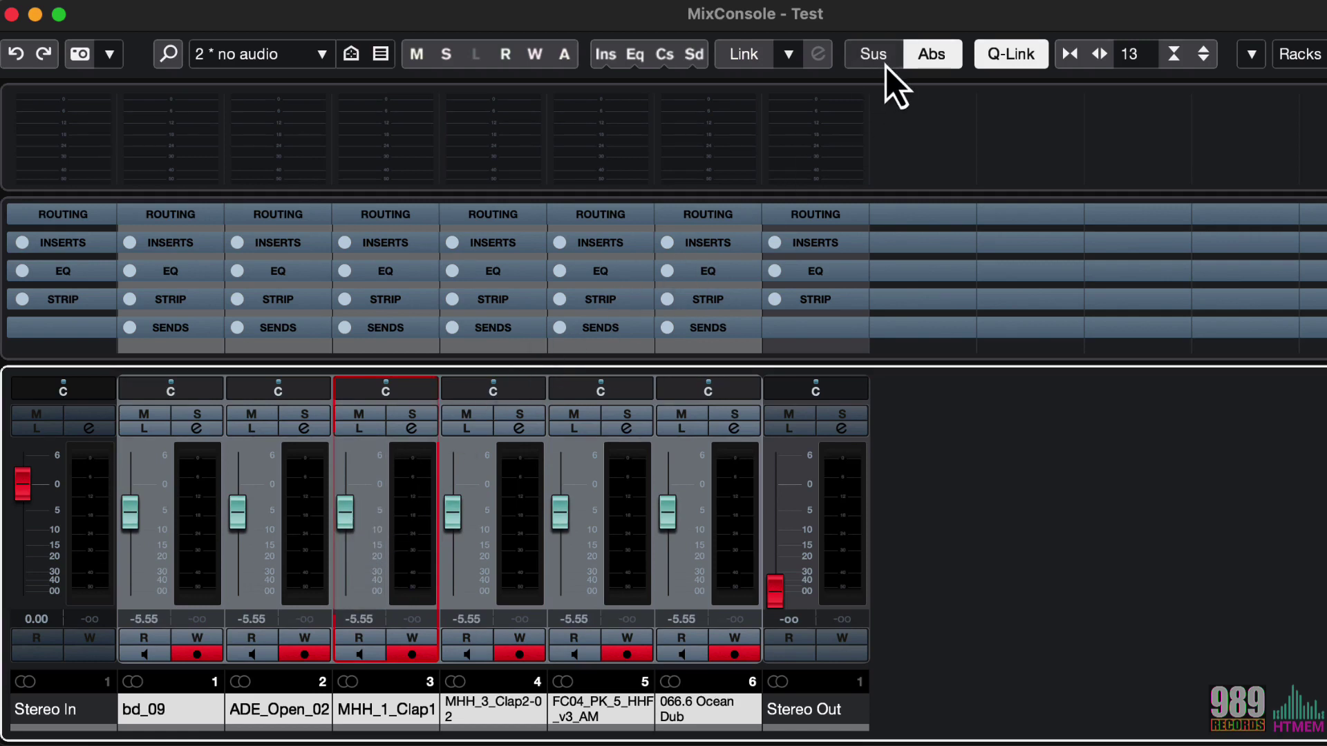
click(919, 66)
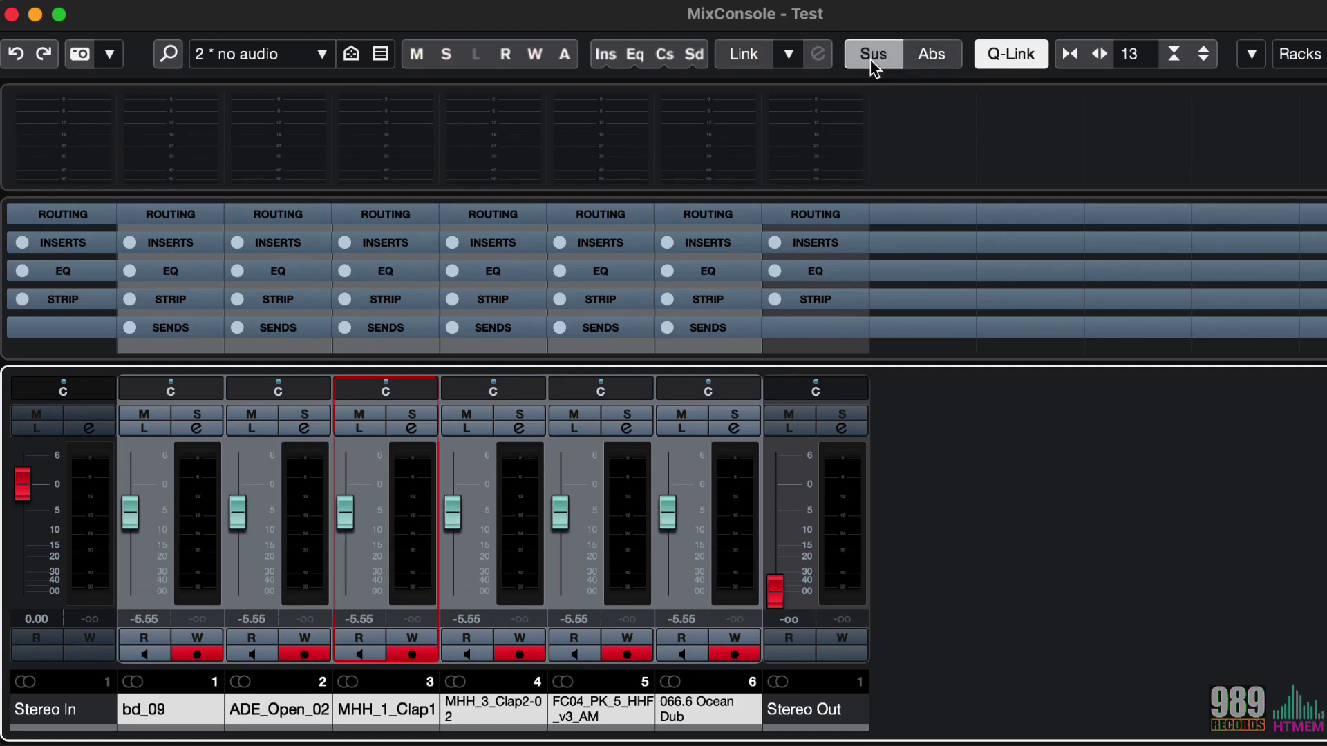
click(563, 525)
drag(563, 525, 565, 562)
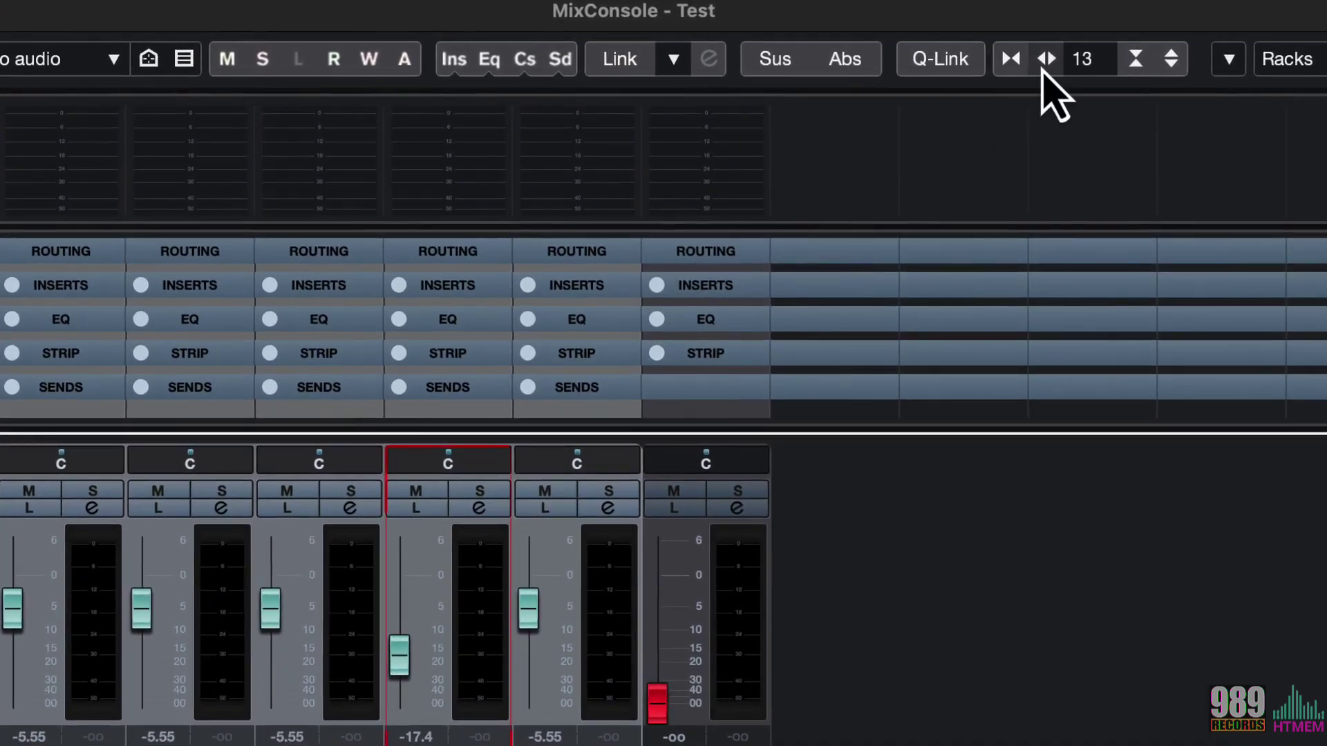
Widen the channel strips, then narrow them back to 13 visible channels.
click(1048, 61)
click(1048, 61)
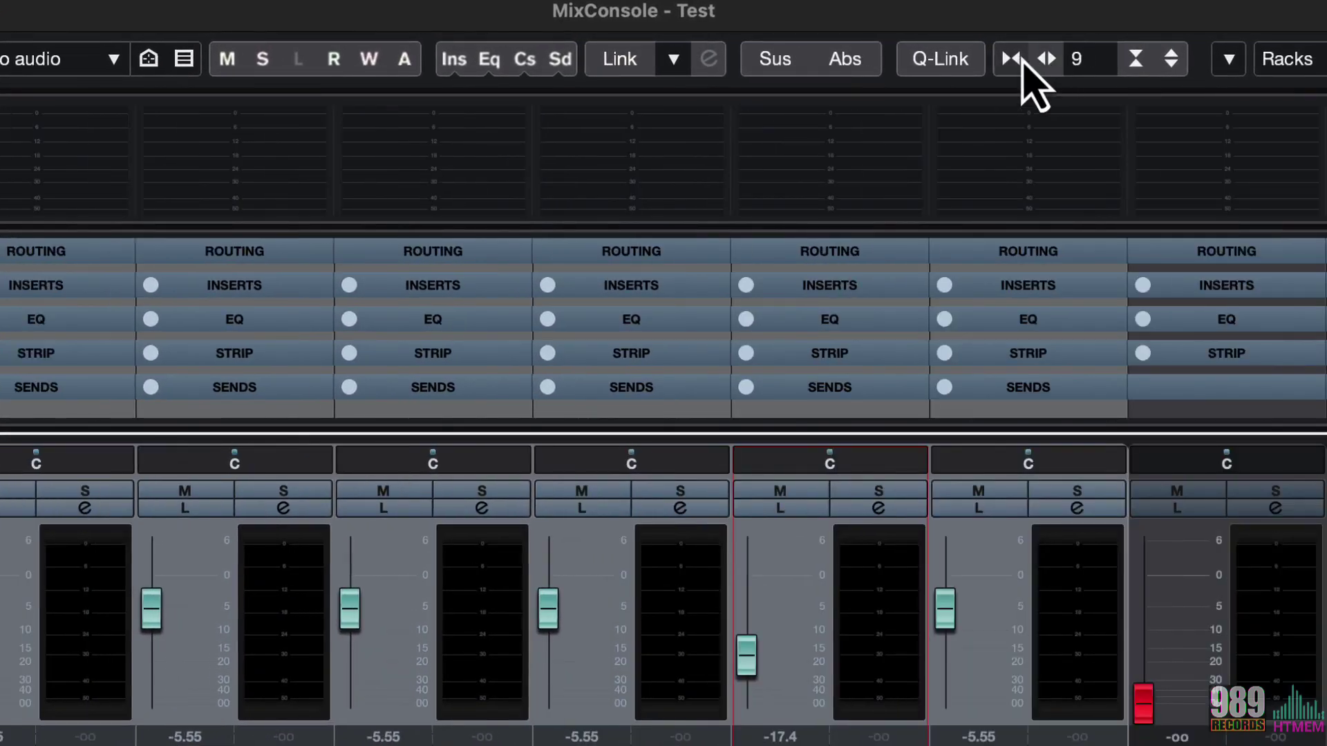
click(1010, 61)
click(1010, 61)
click(1010, 60)
click(1011, 63)
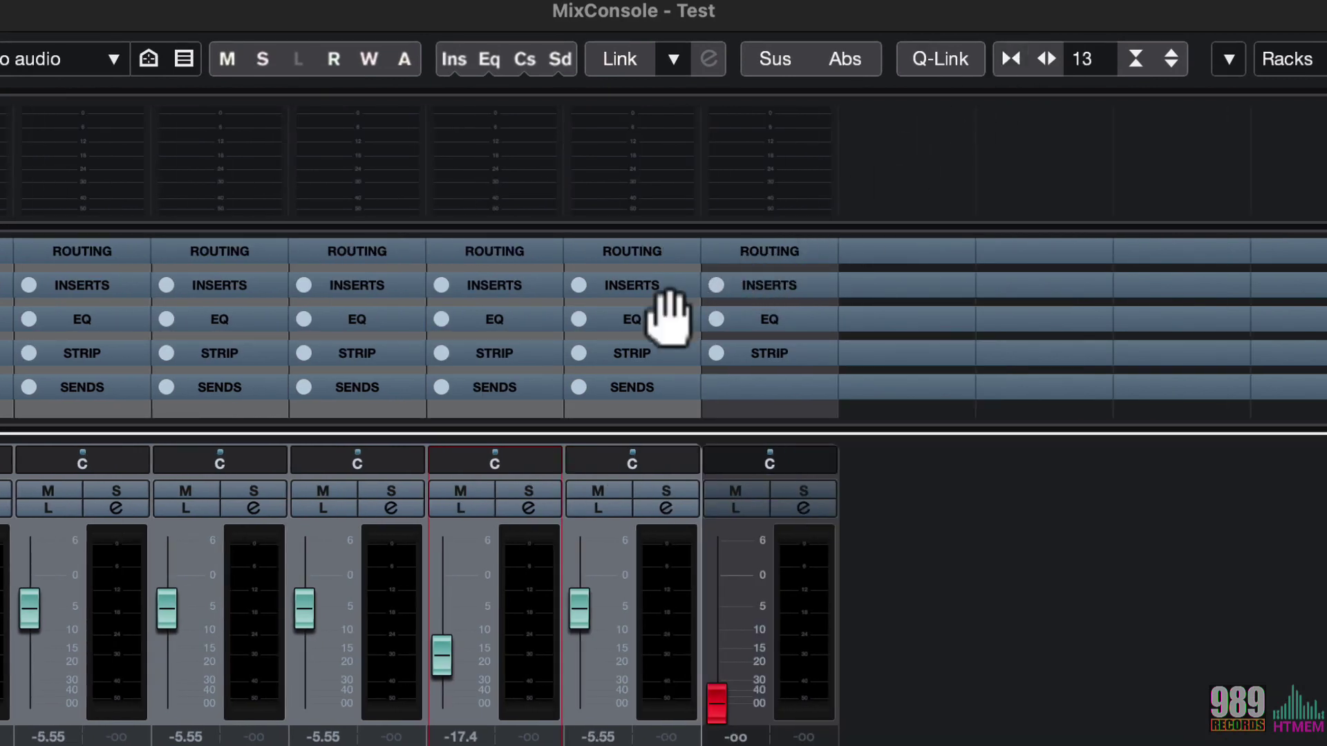
Expand the Inserts rack to show empty insert slots, trying a taller rack height before shrinking it back.
click(684, 302)
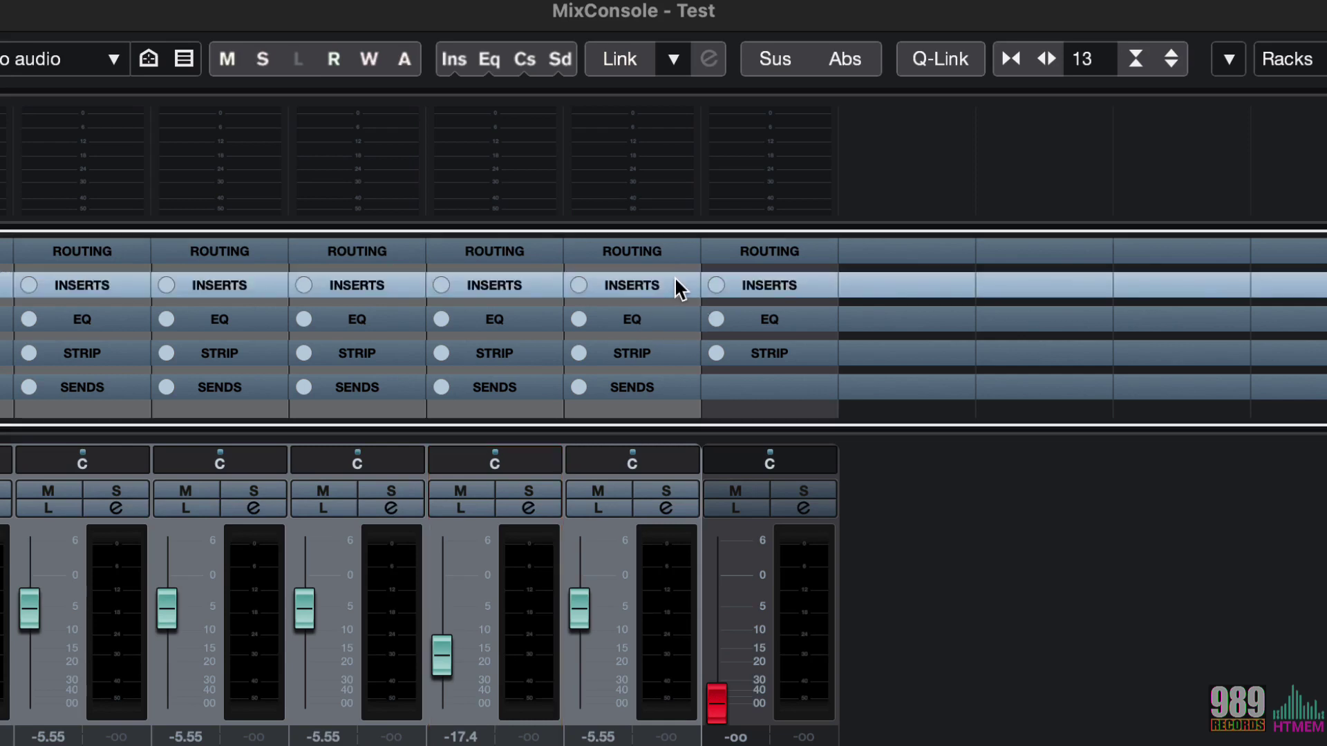
click(681, 289)
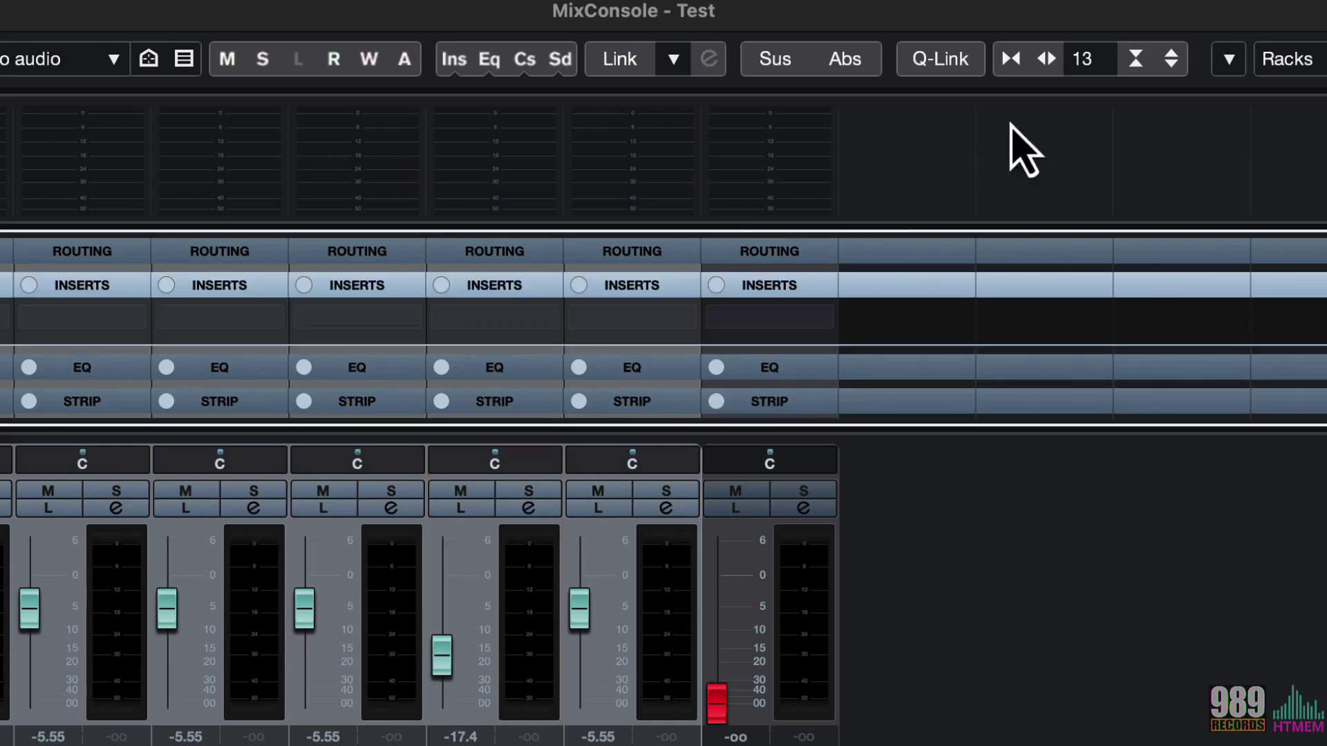
click(1171, 62)
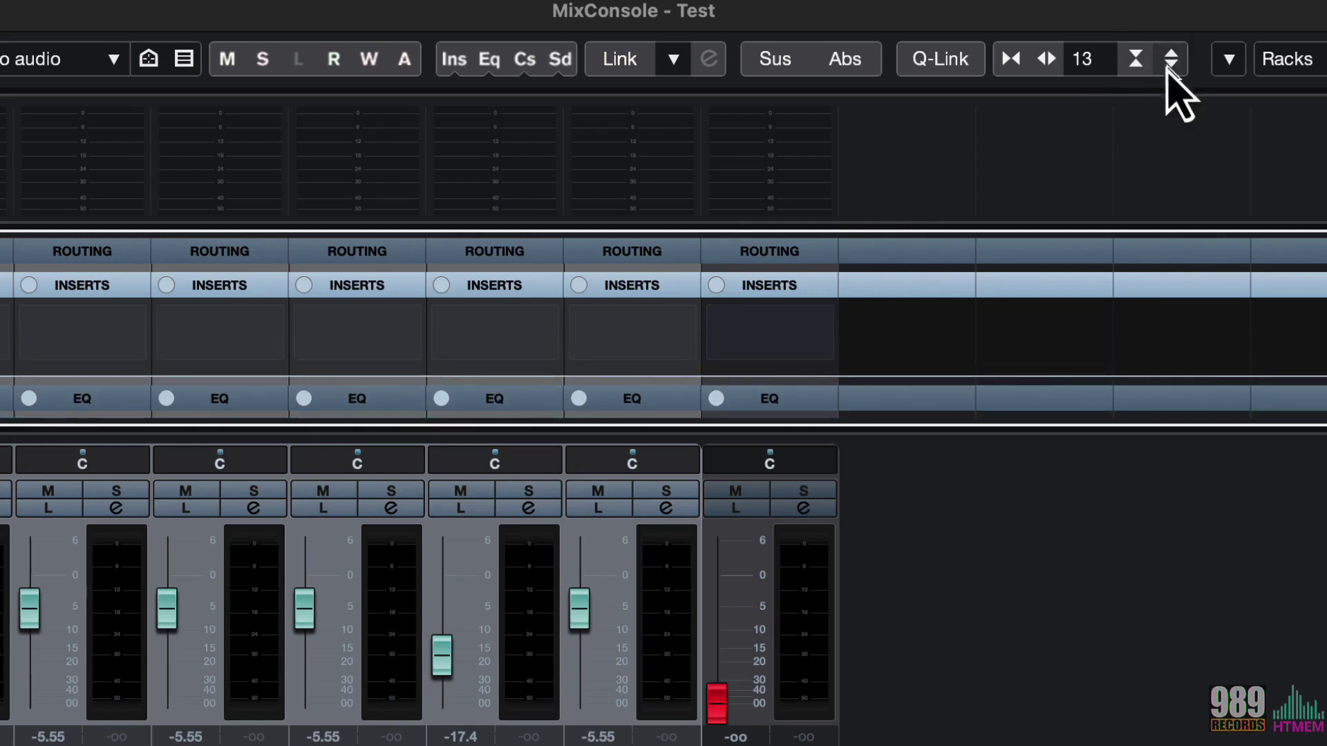
click(1136, 61)
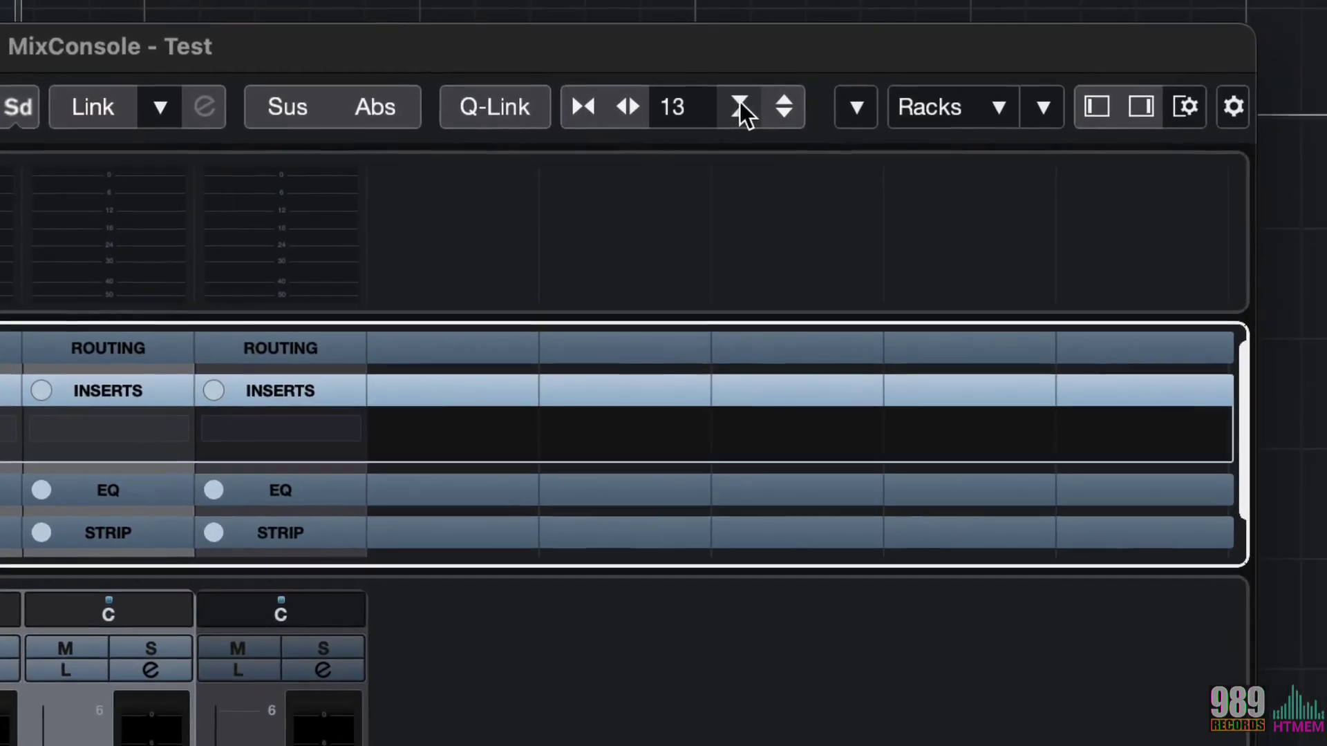
Look over the mixer options list, then bring up the Racks dropdown of rack types.
click(1229, 61)
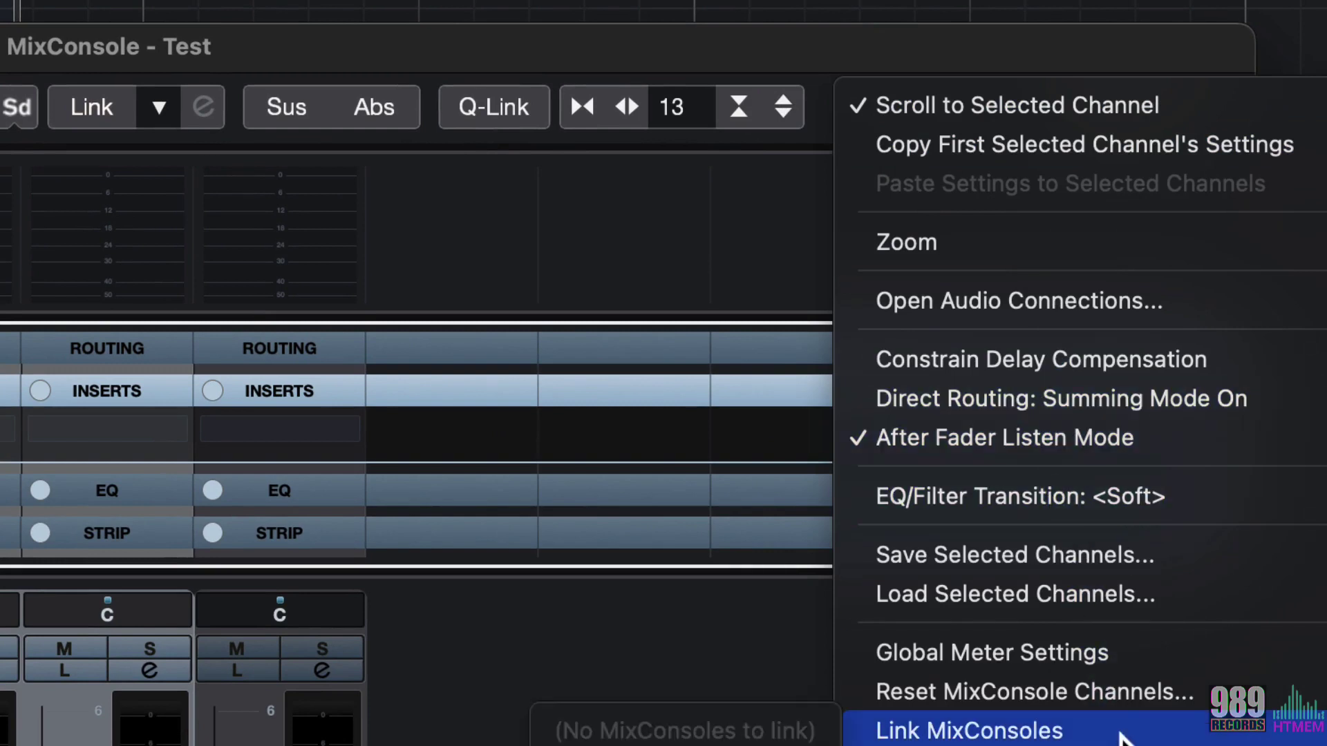
click(1032, 290)
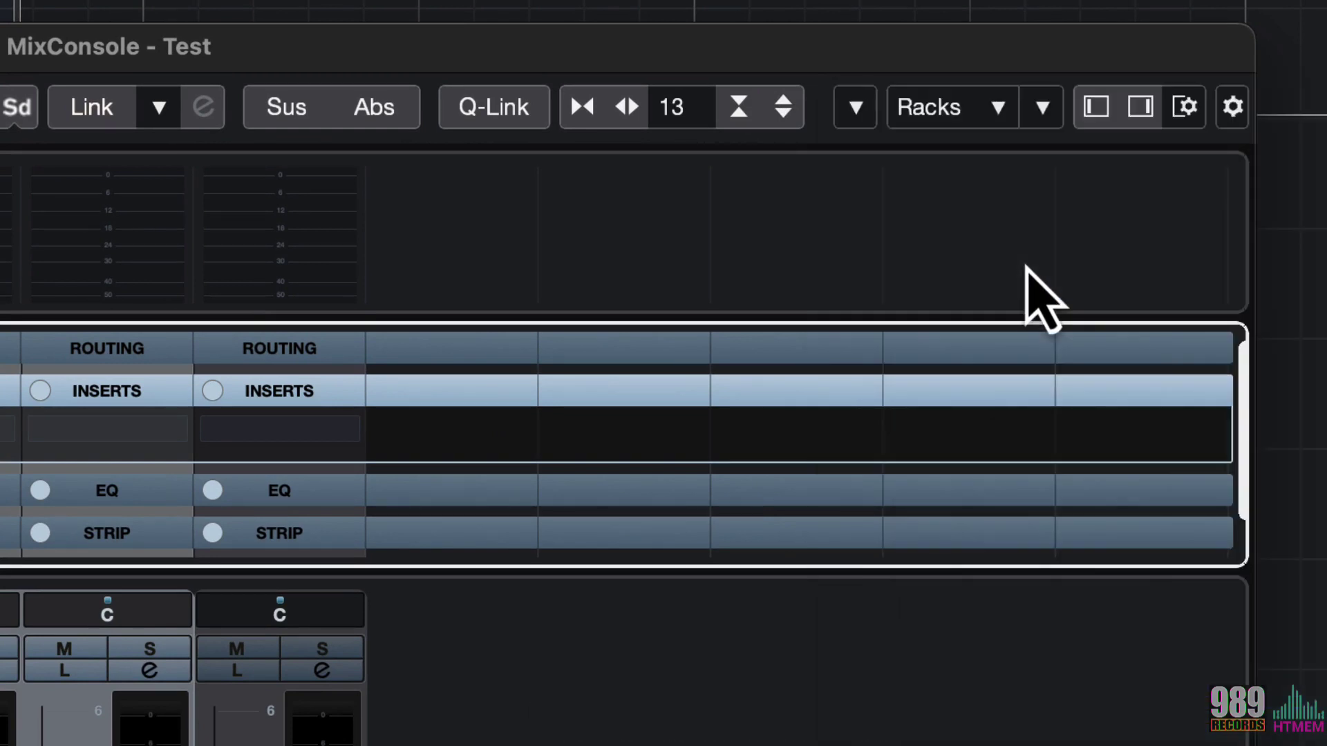
click(998, 109)
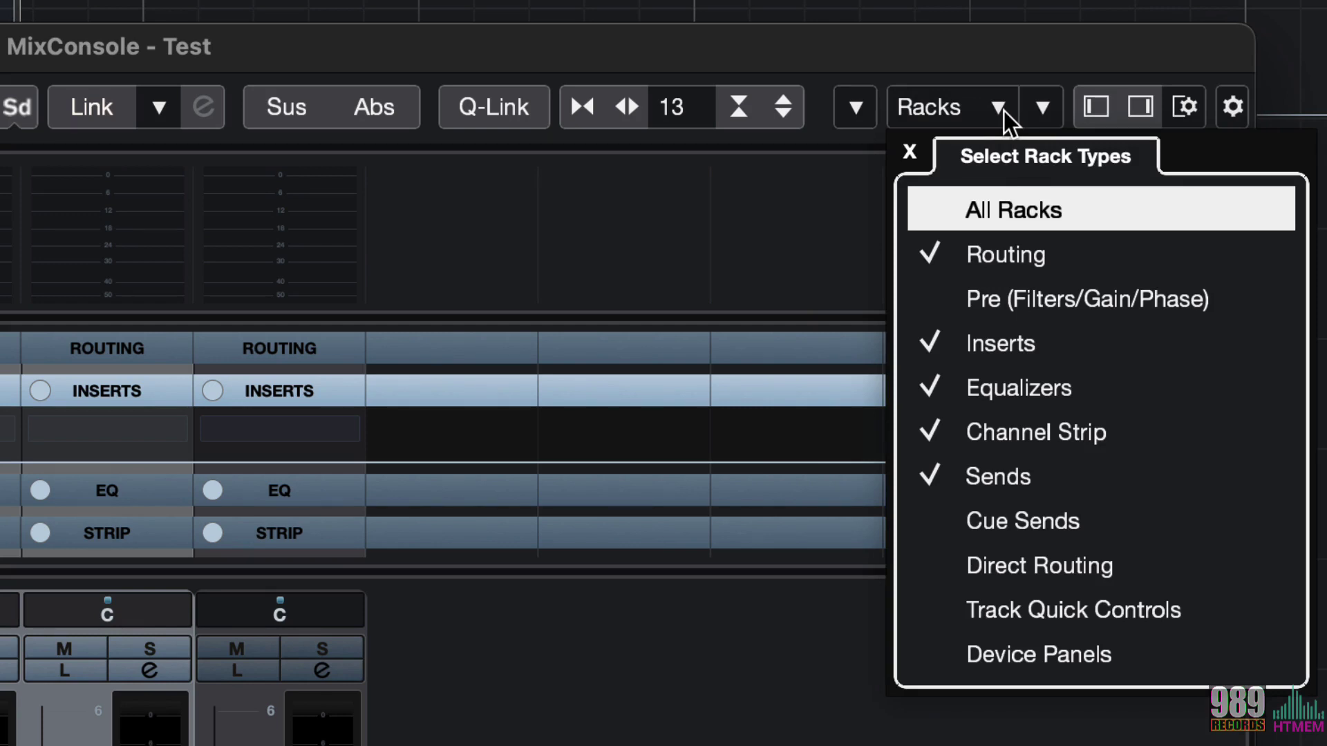
Show the Right Zone and end on its Control Room panel, with the Main level at -7.76.
click(999, 109)
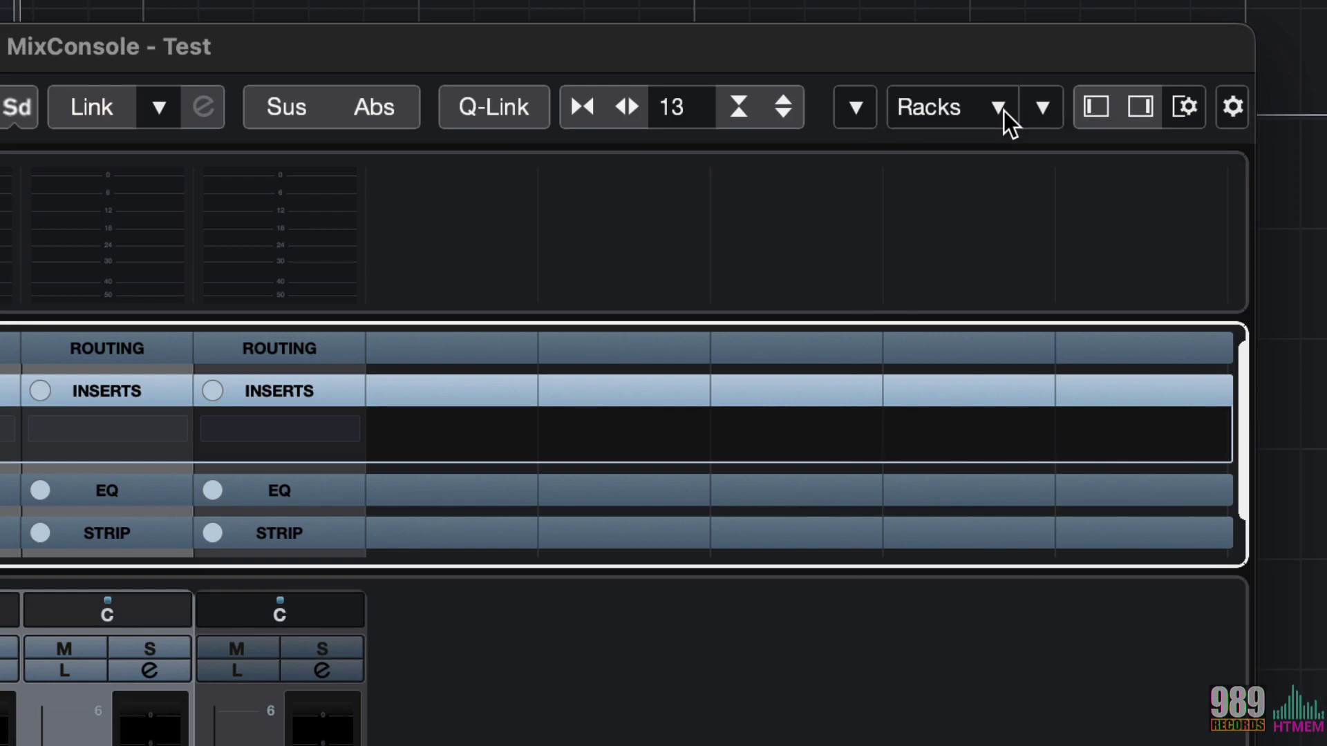
click(1140, 107)
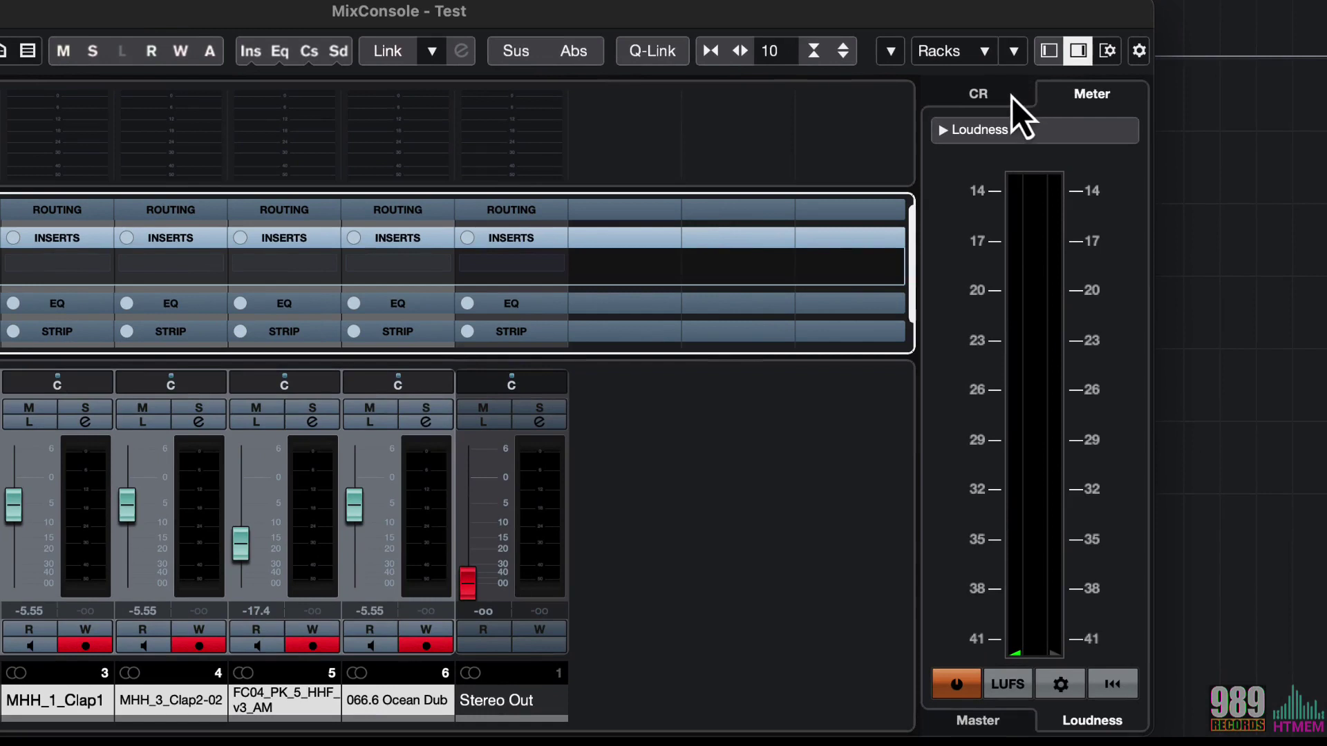
click(1012, 96)
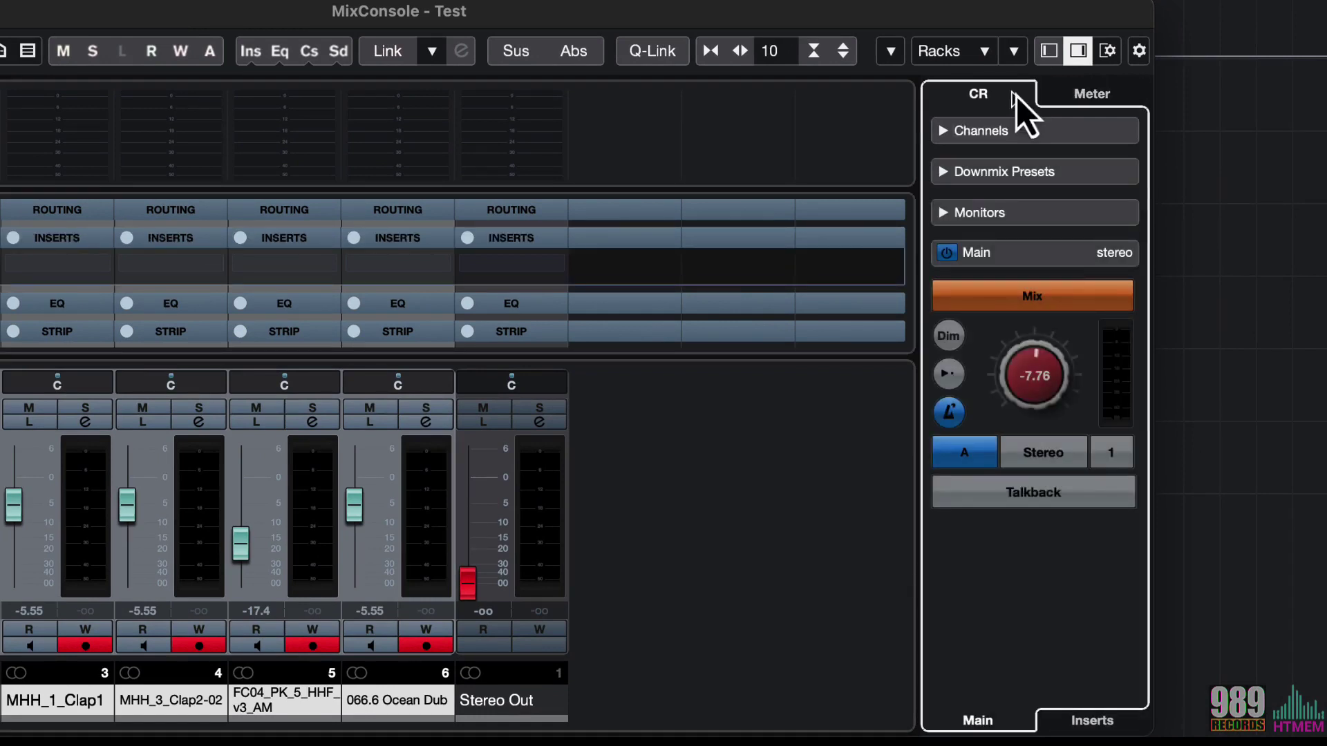
click(1076, 94)
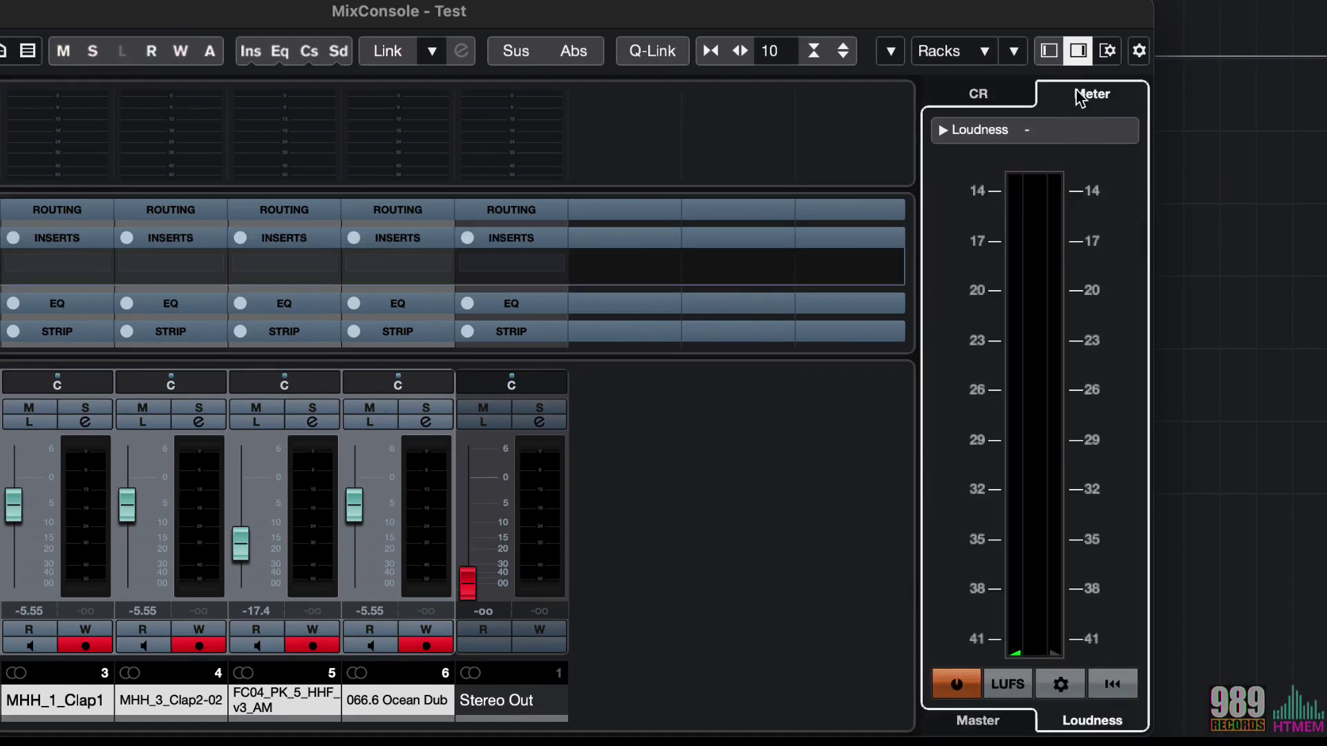
click(993, 101)
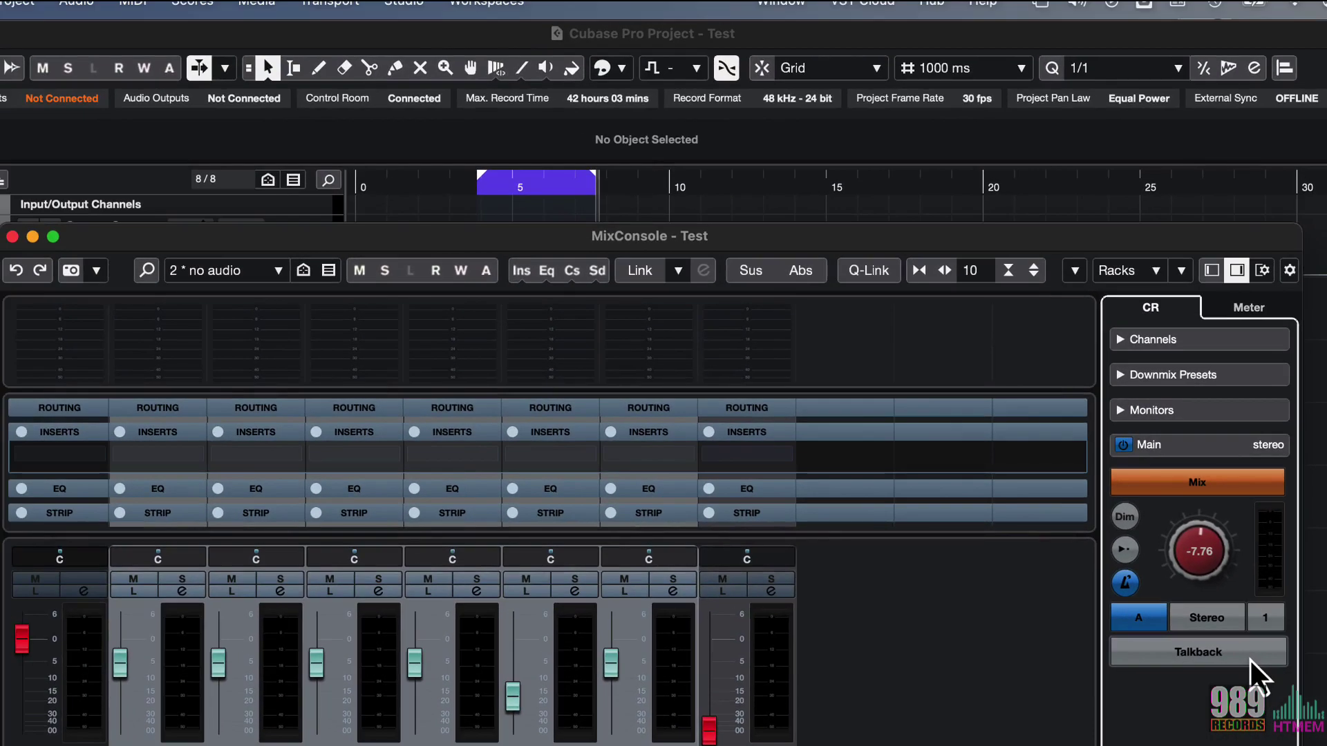
key(F4)
click(652, 69)
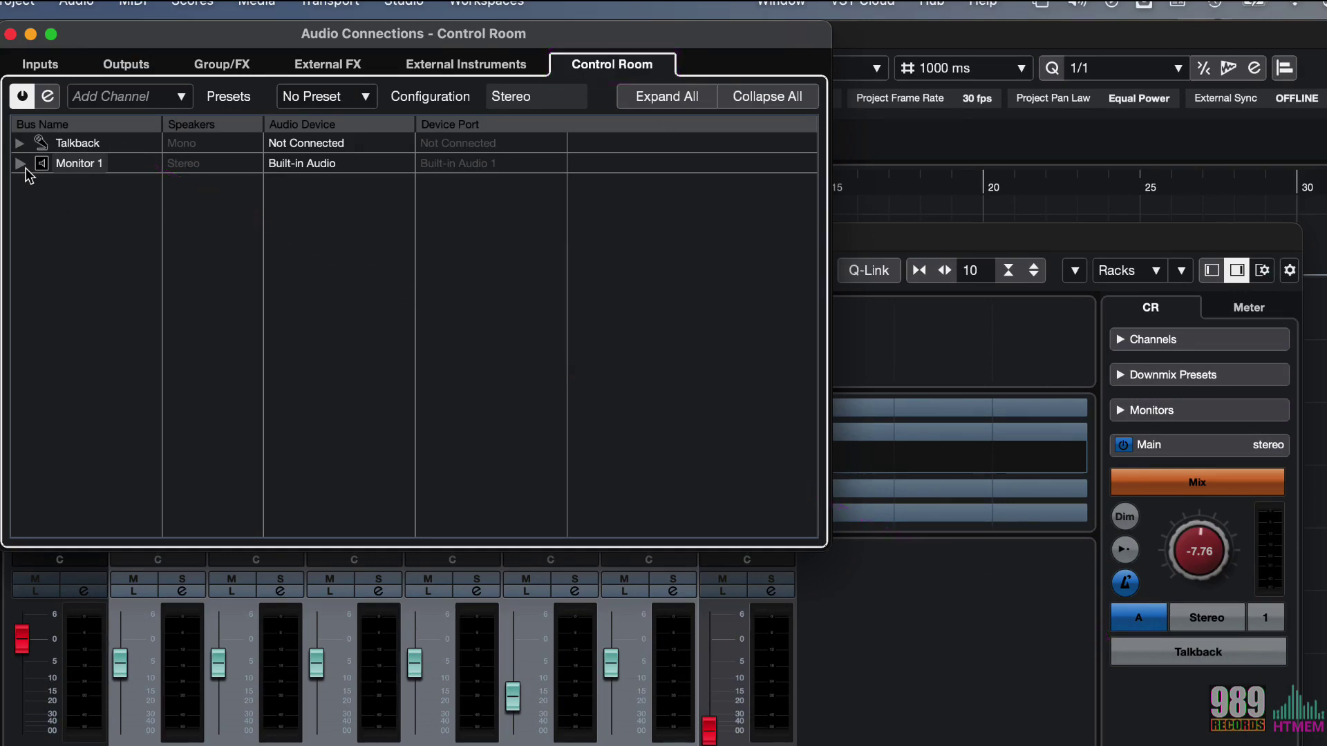
key(F4)
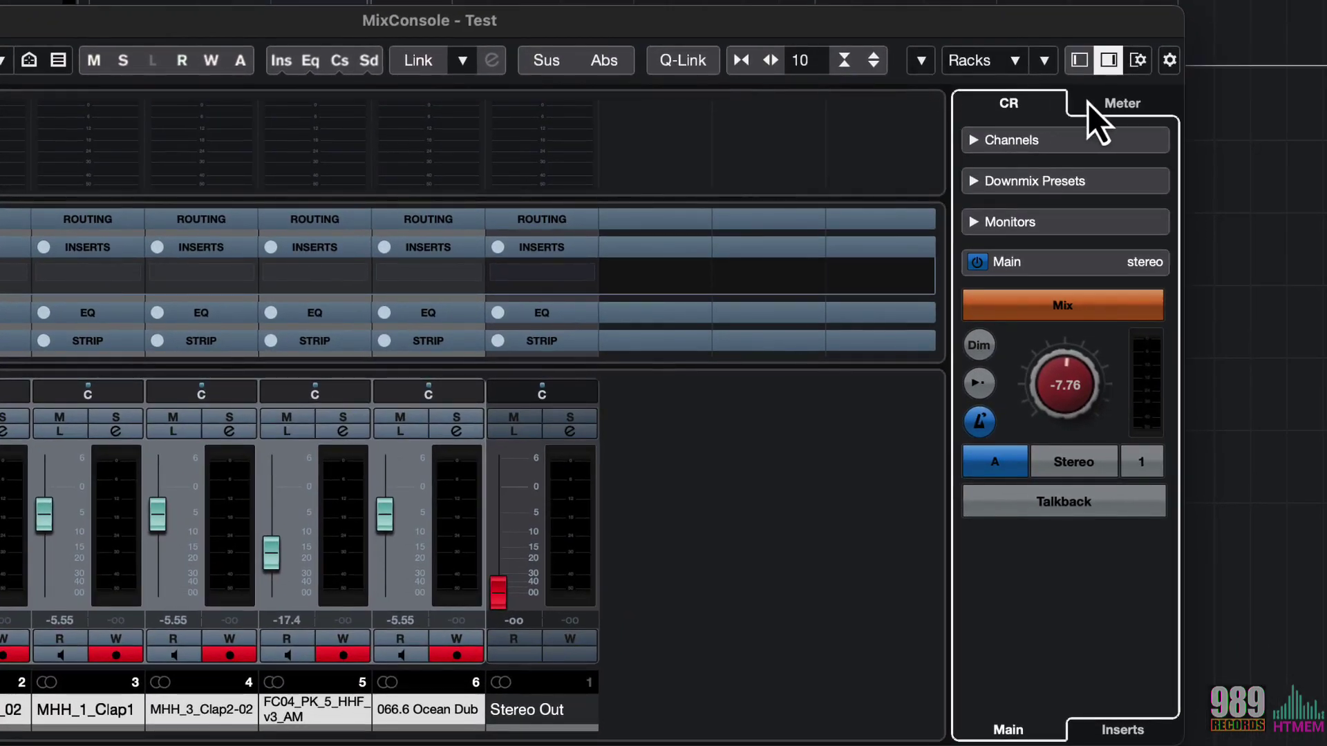
Check the Master and Loudness meters in the Right Zone, then hide it to show all 13 channels.
click(1093, 104)
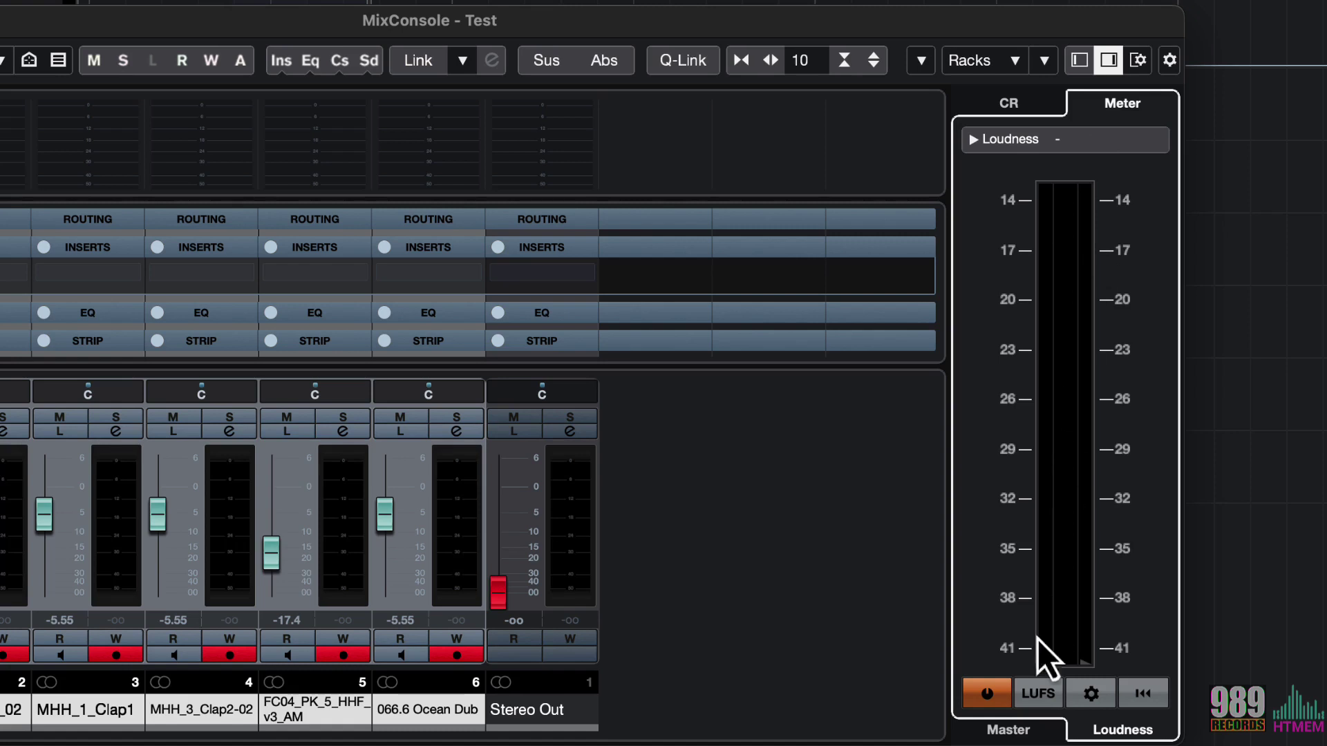
click(1010, 734)
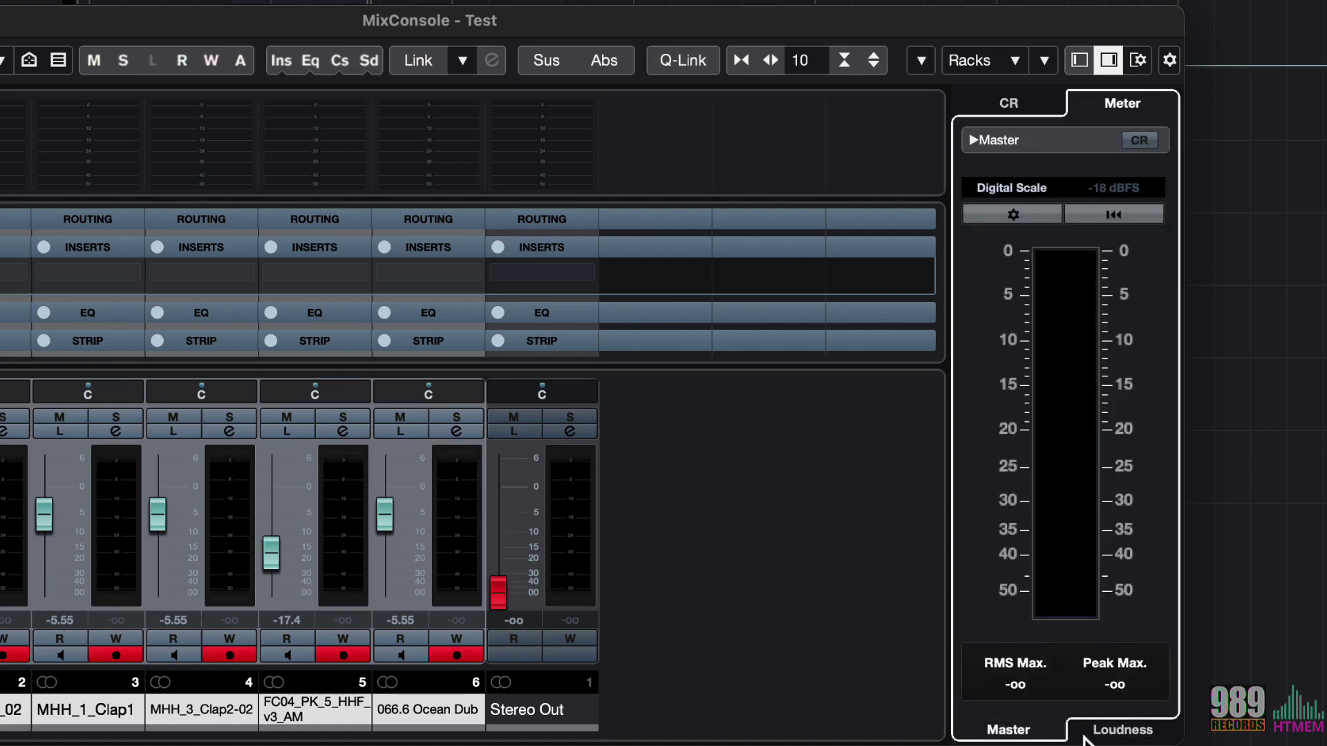
click(1118, 738)
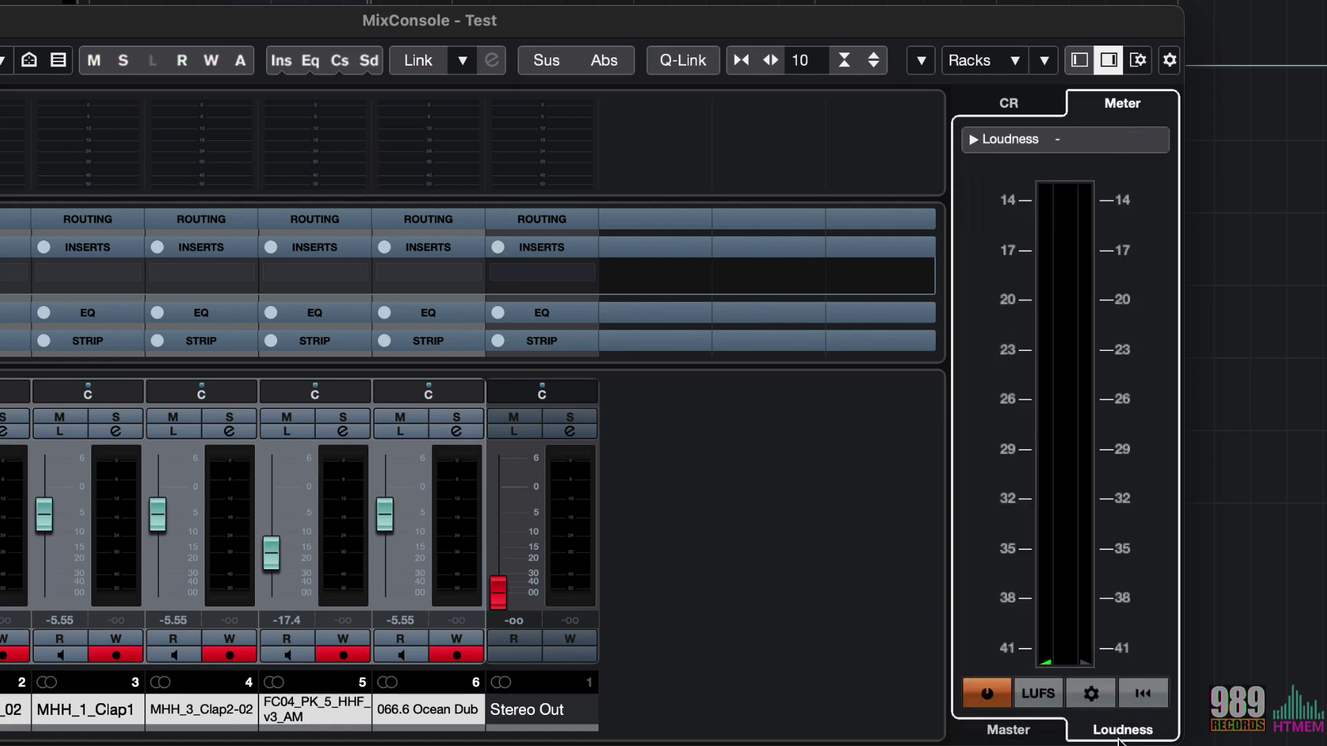
click(1039, 733)
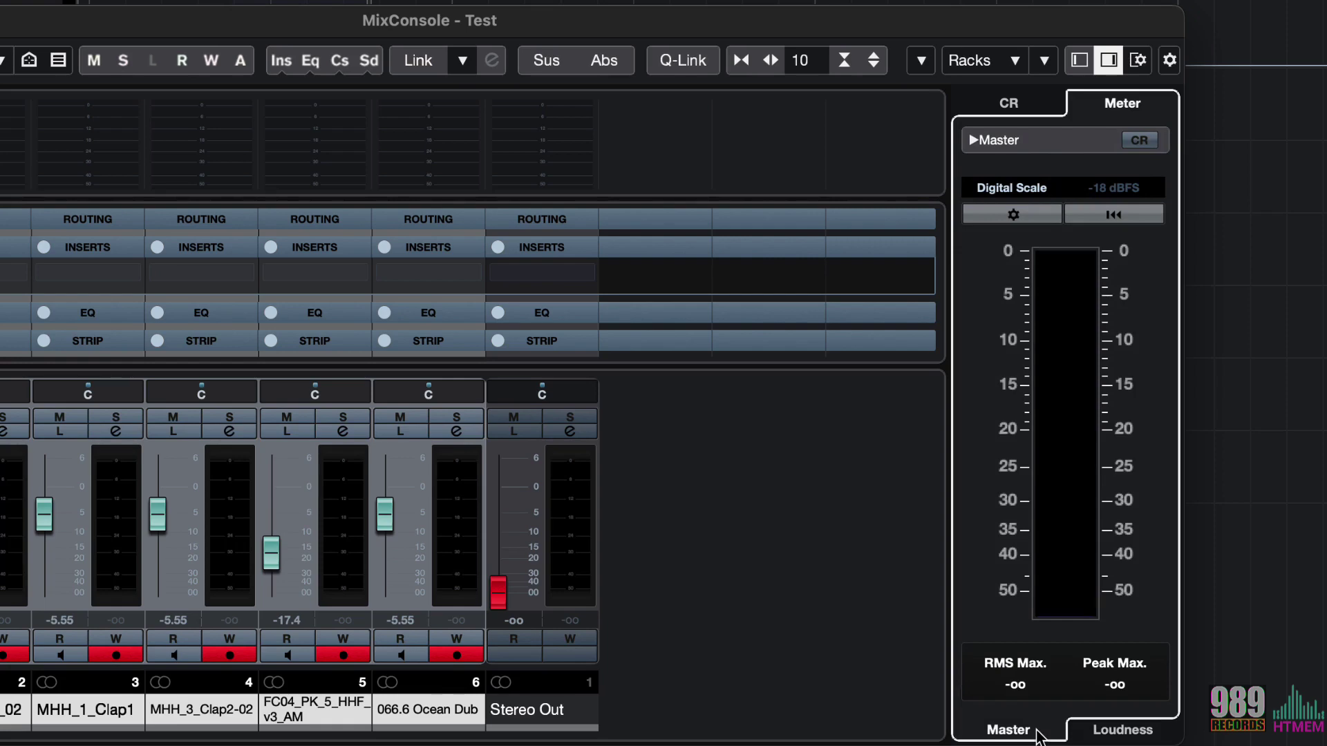
click(1109, 64)
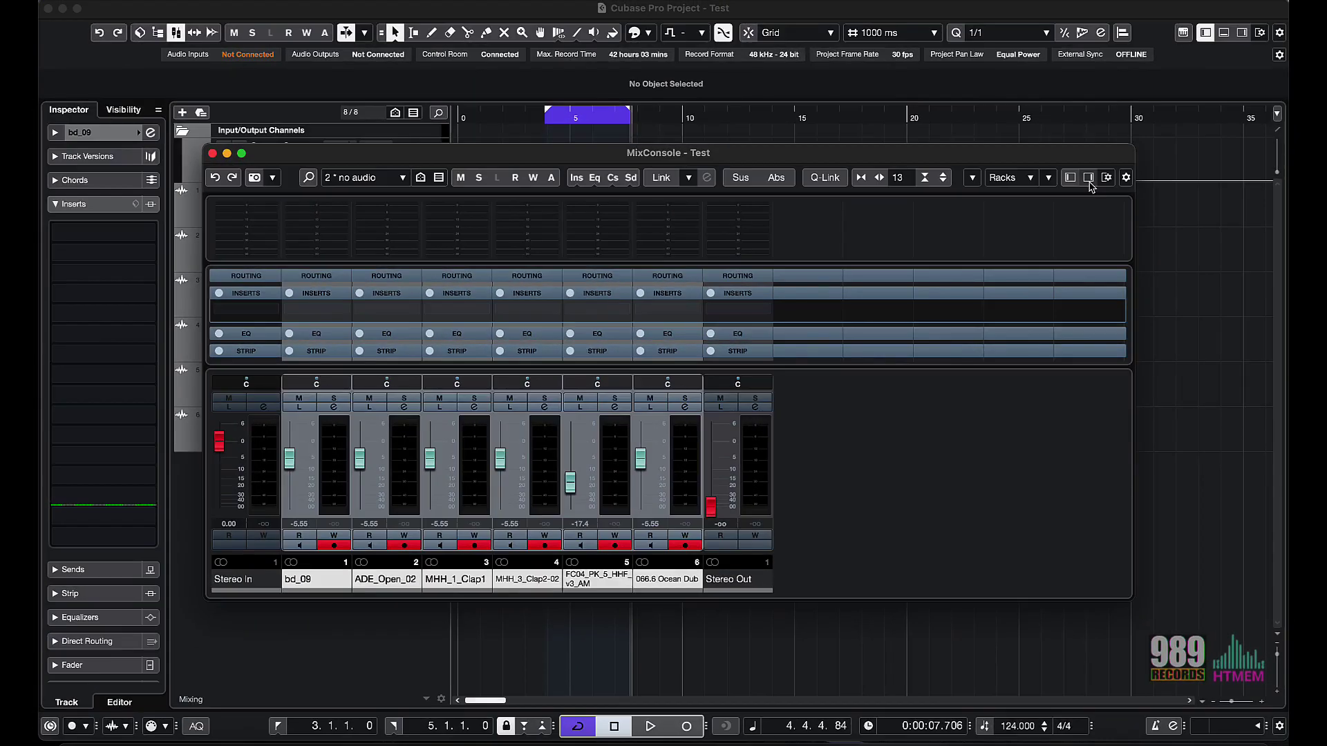
Close the floating MixConsole with F3 and dock the mixer in the project's Lower Zone.
key(F3)
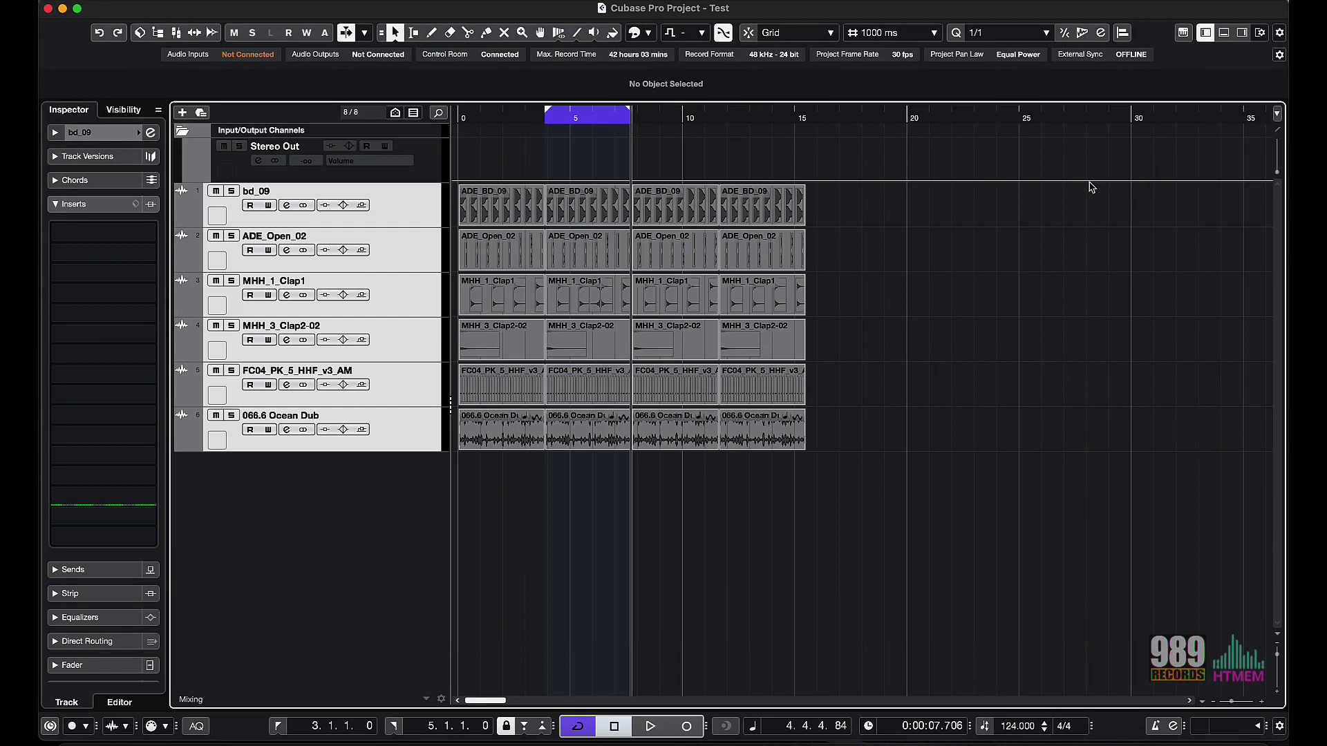
click(1223, 33)
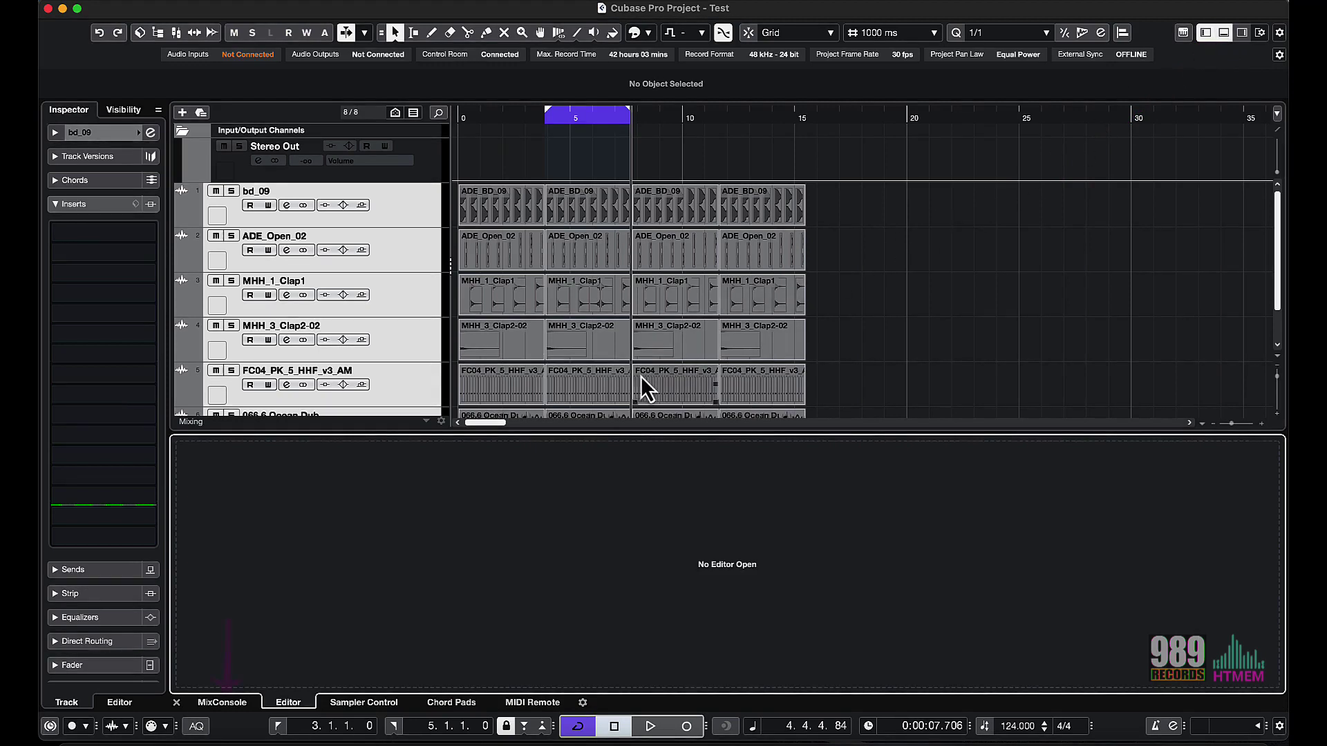
click(222, 703)
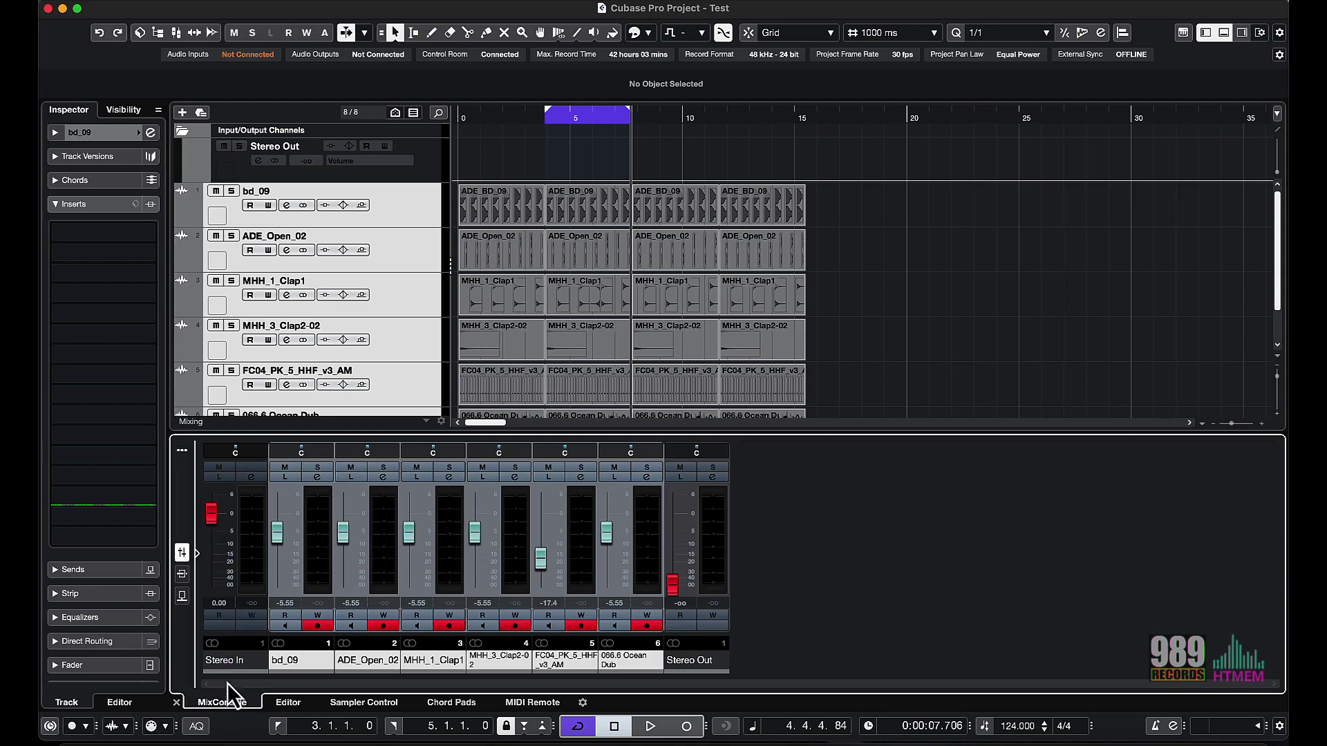
Cycle the lower mixer through the Inserts and Sends views, then return to the Fader view.
click(184, 576)
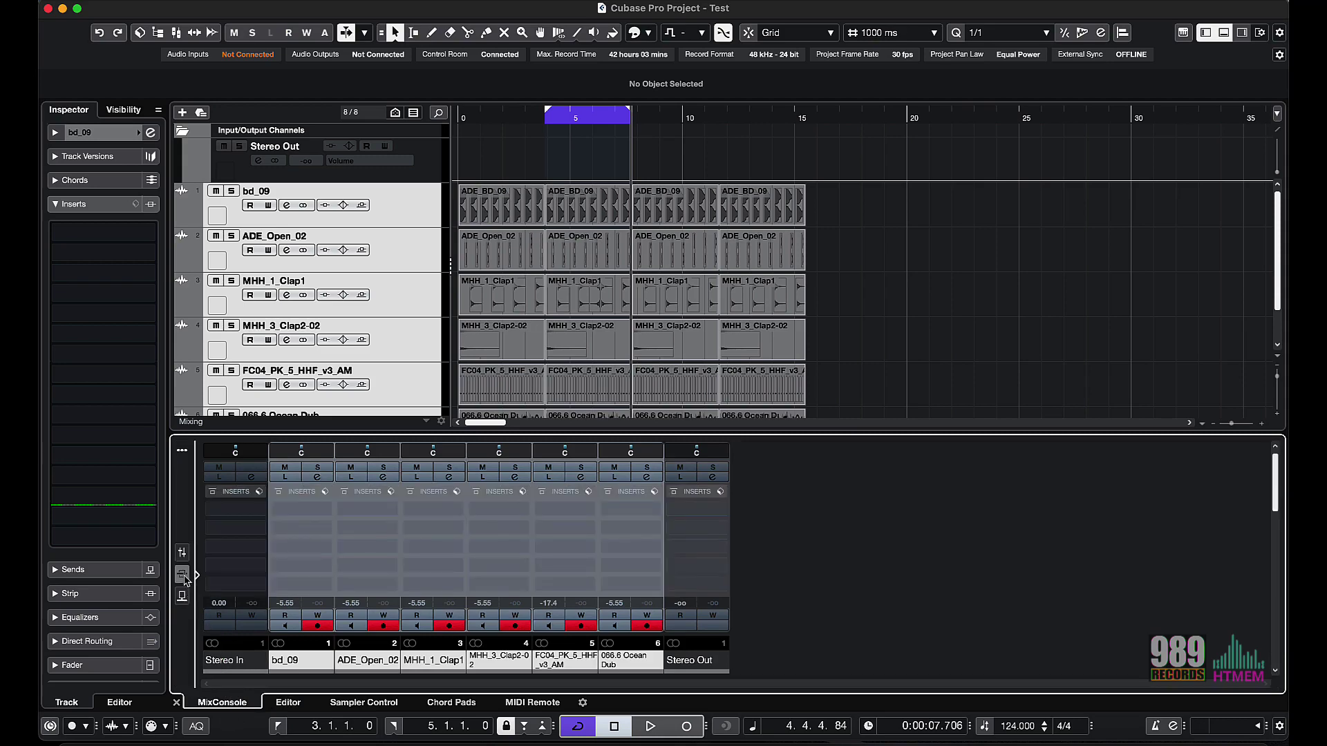
click(183, 597)
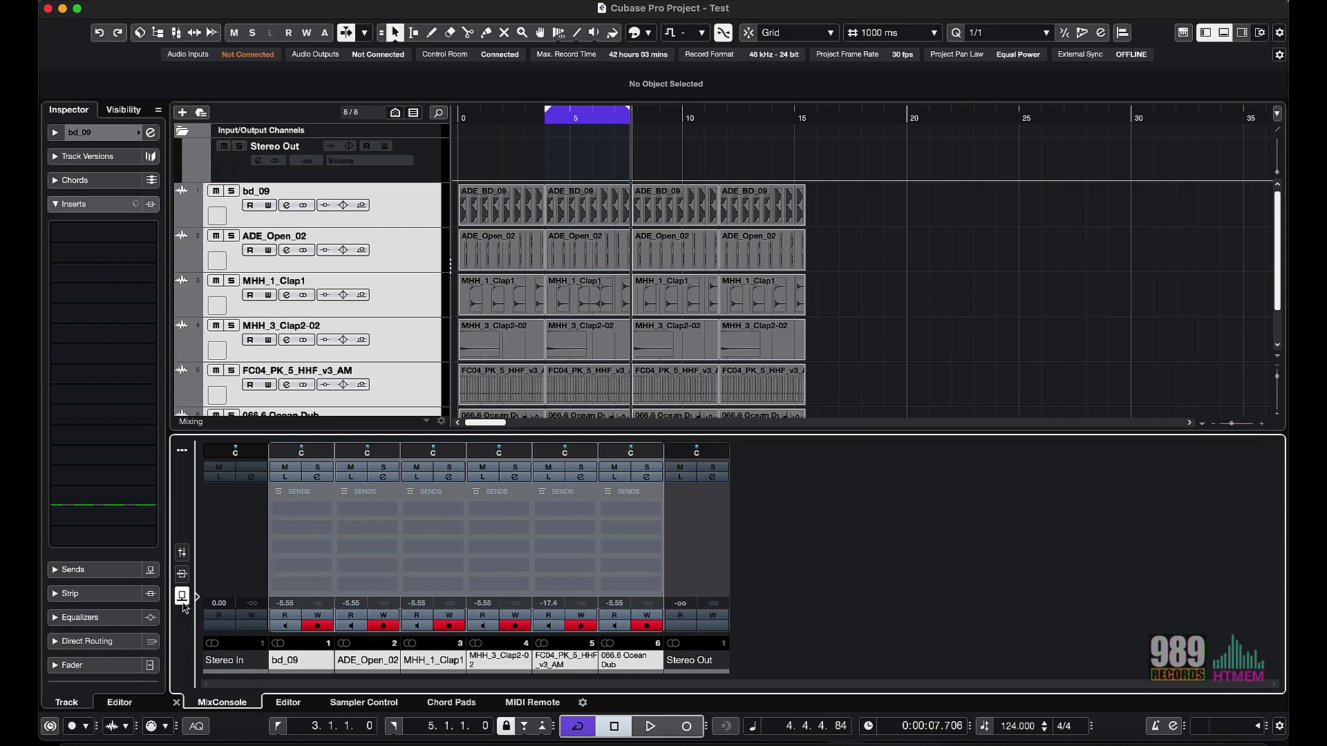
click(183, 575)
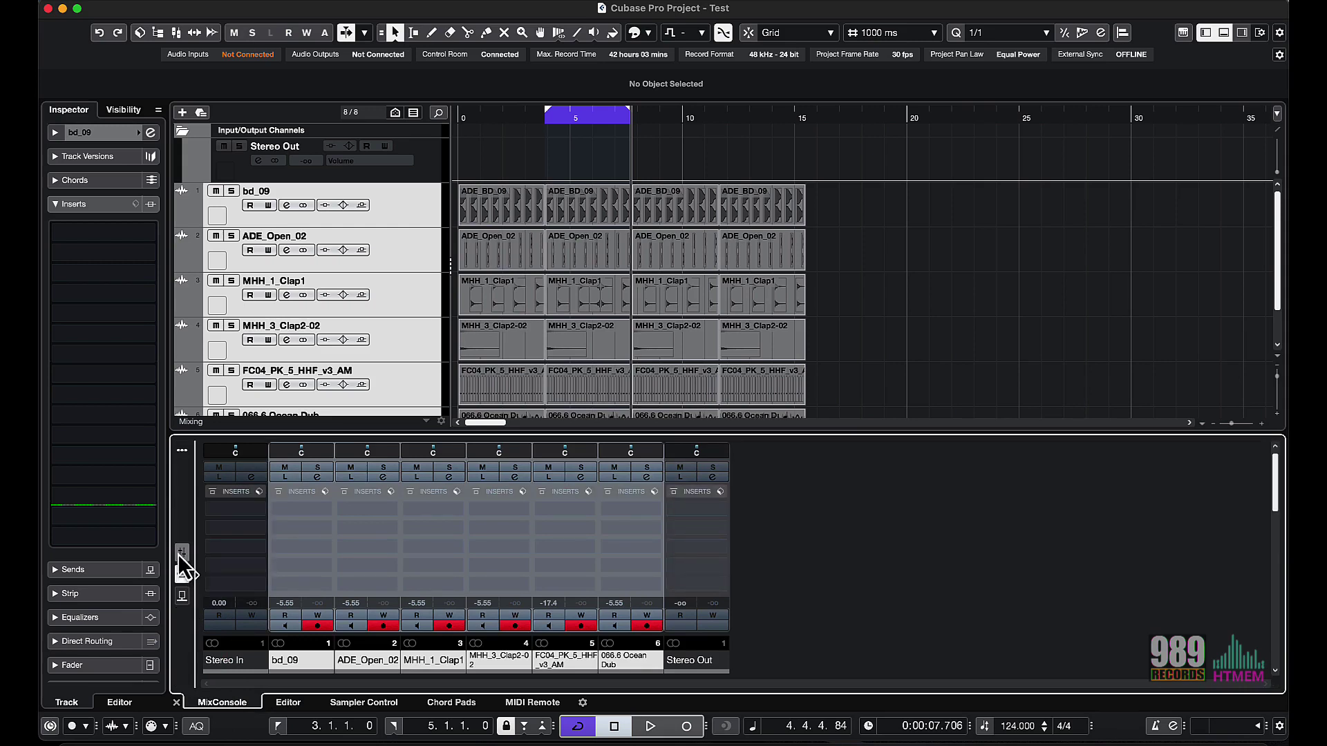
click(181, 553)
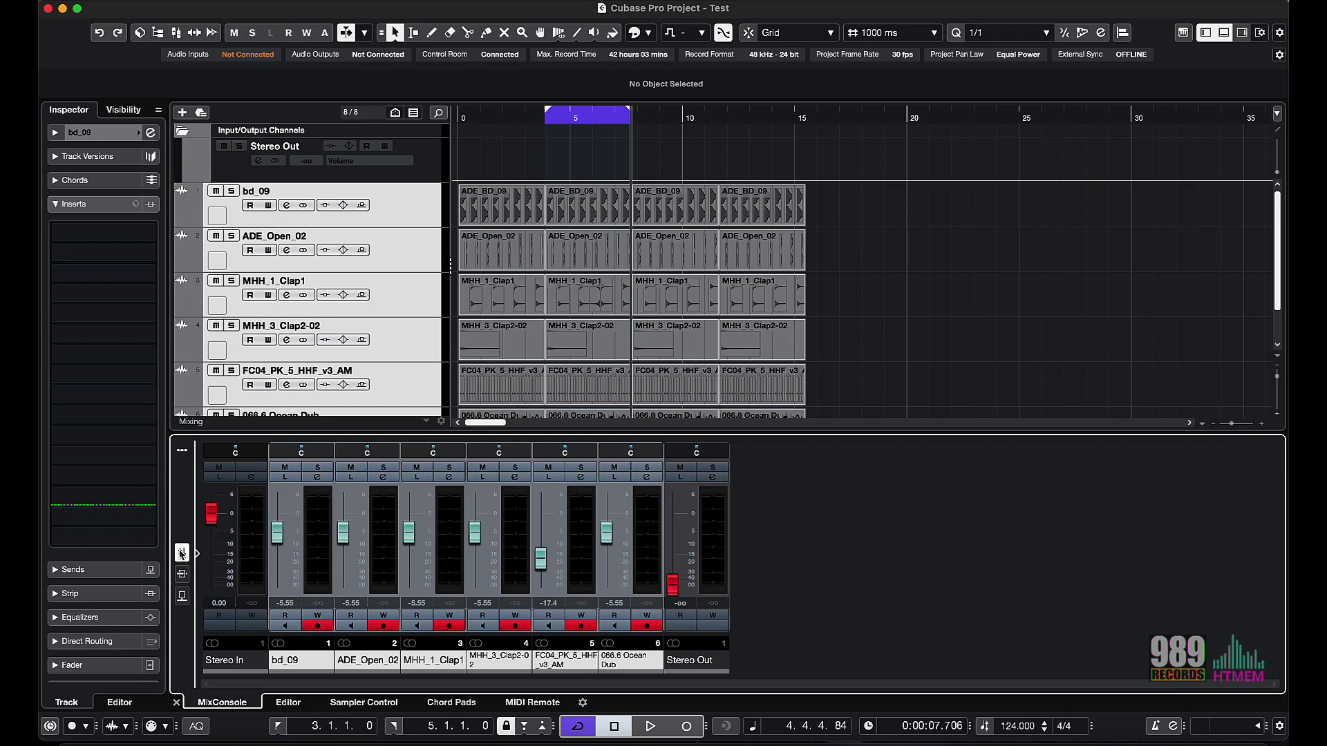
Bring back the separate MixConsole window for the Test project with F3.
key(F3)
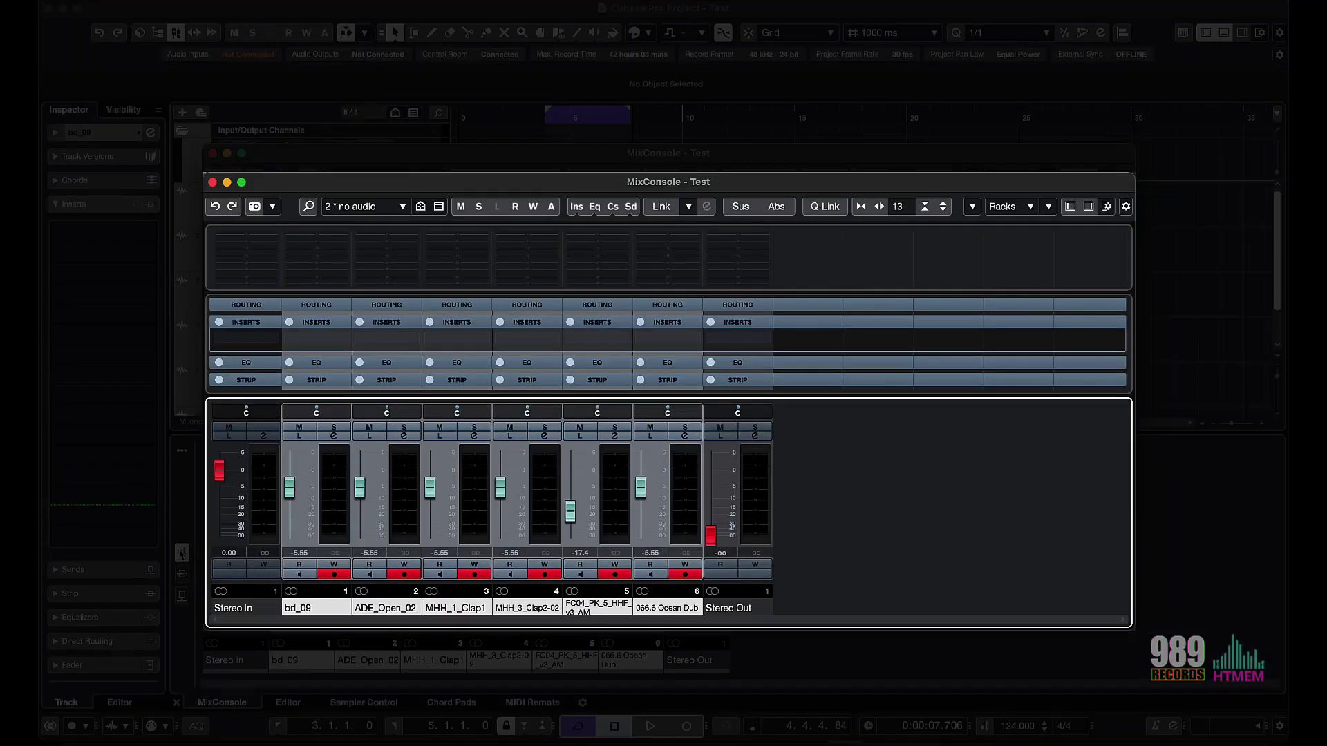